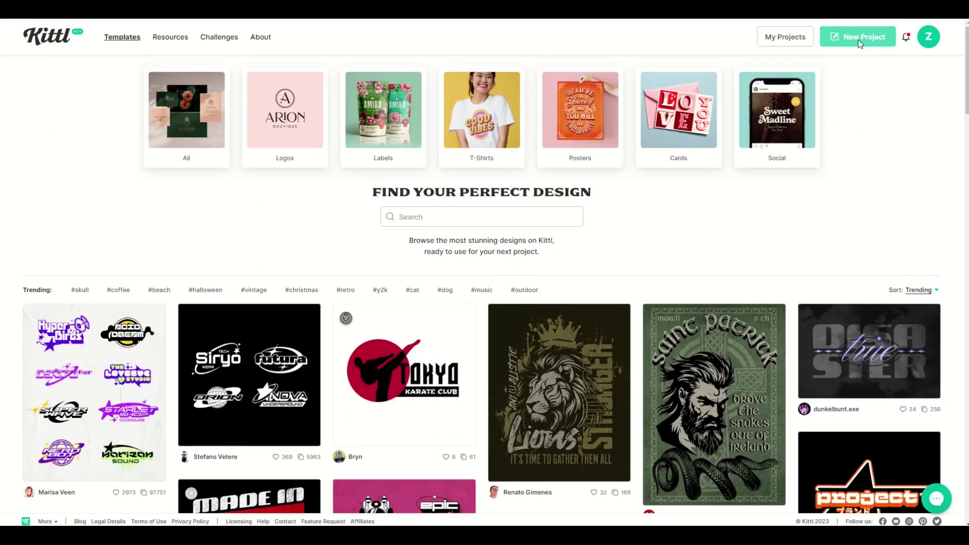
Create a new project with a portrait artboard 8.5 inches wide and 11 inches high
{"action": "left_click", "coordinate": [858, 41]}
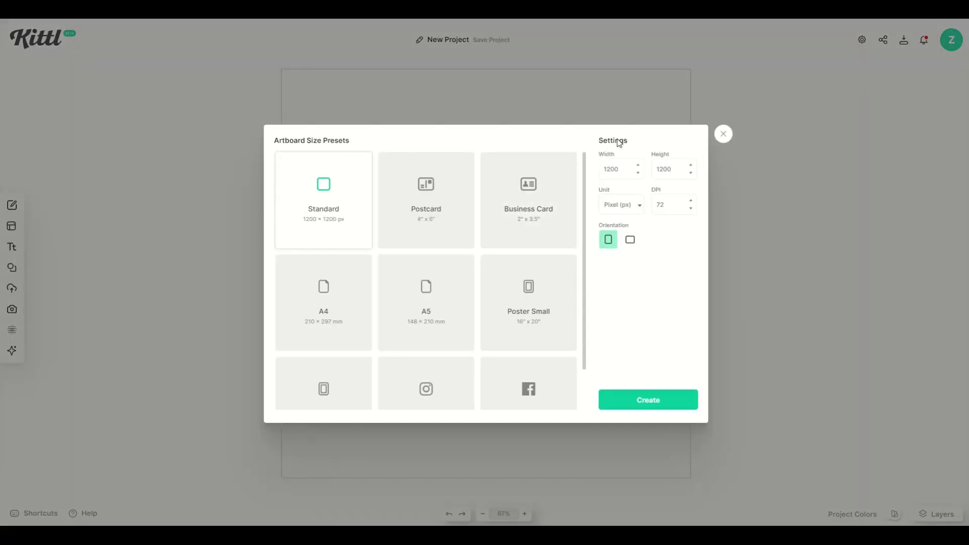
{"action": "left_click", "coordinate": [631, 208]}
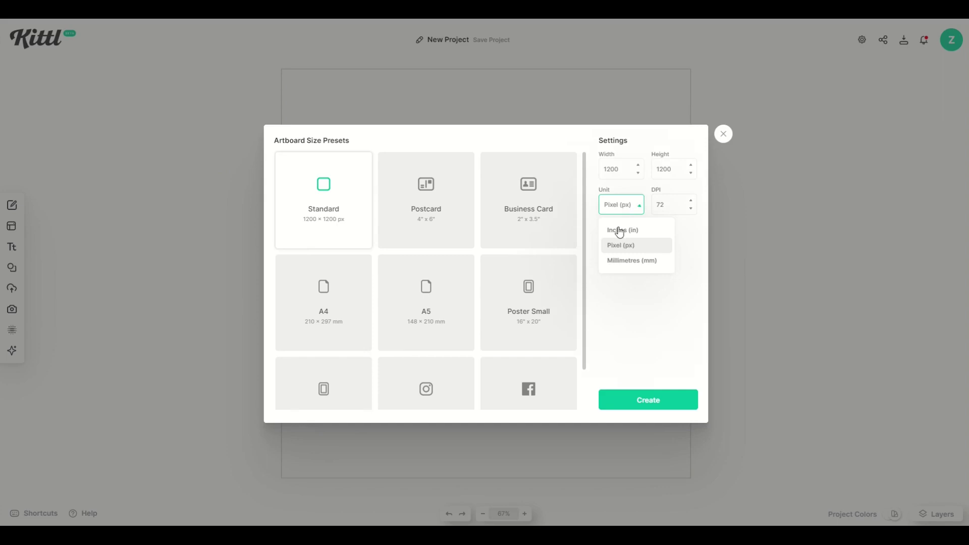
{"action": "left_click", "coordinate": [616, 236]}
{"action": "double_click", "coordinate": [623, 170]}
{"action": "type", "text": "8.5"}
{"action": "key", "text": "Tab"}
{"action": "type", "text": "11"}
{"action": "key", "text": "Tab"}
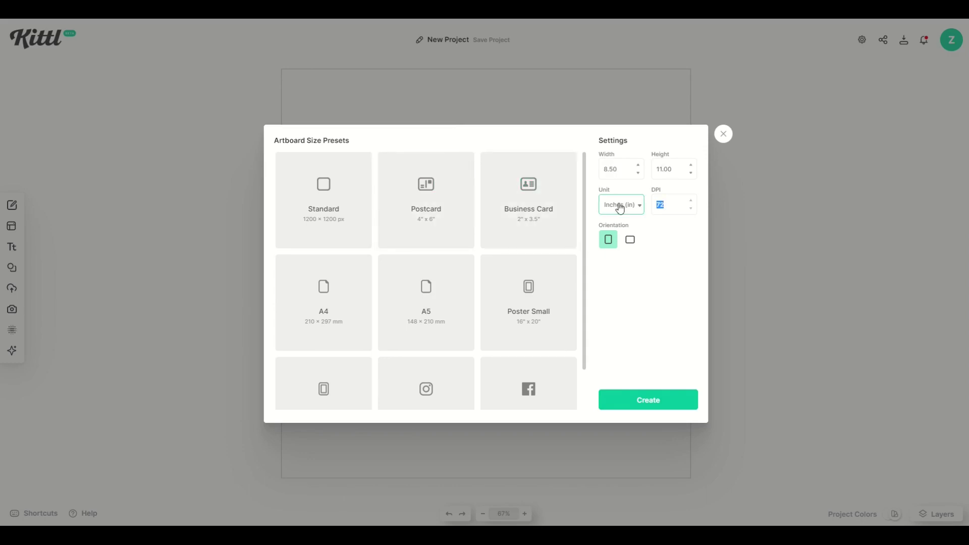
{"action": "left_click", "coordinate": [647, 404]}
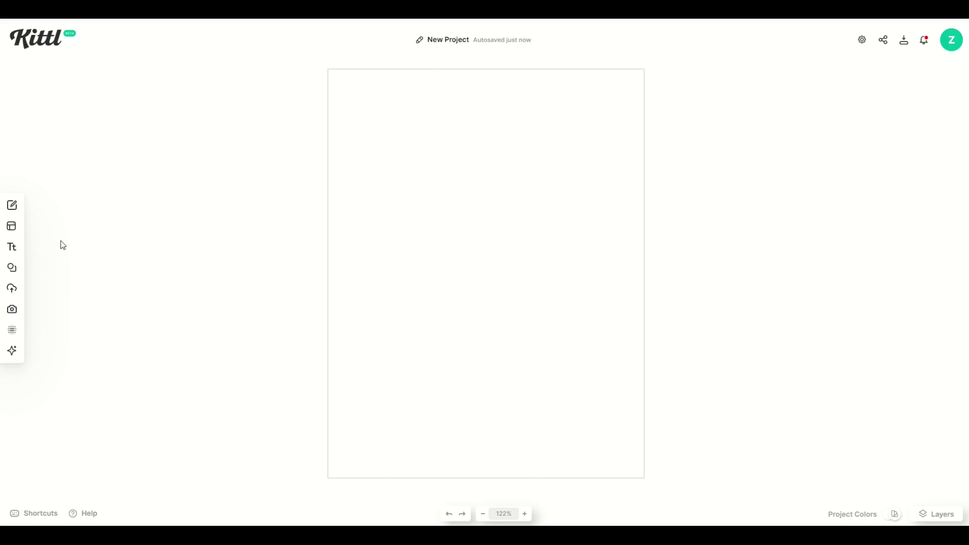
Search the elements for "cat", insert the black cat with the skull, and enlarge it to nearly the page width
{"action": "left_click", "coordinate": [13, 276]}
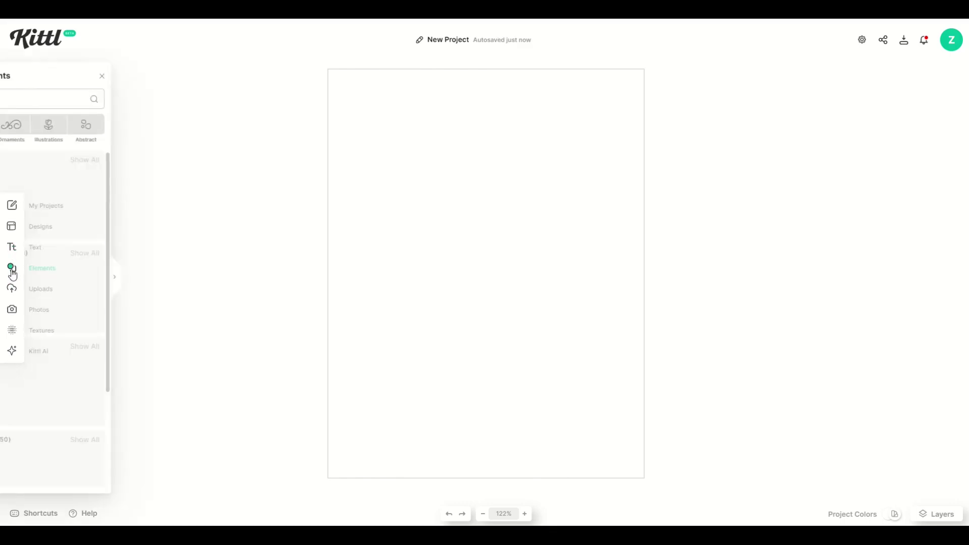
{"action": "type", "text": "cat"}
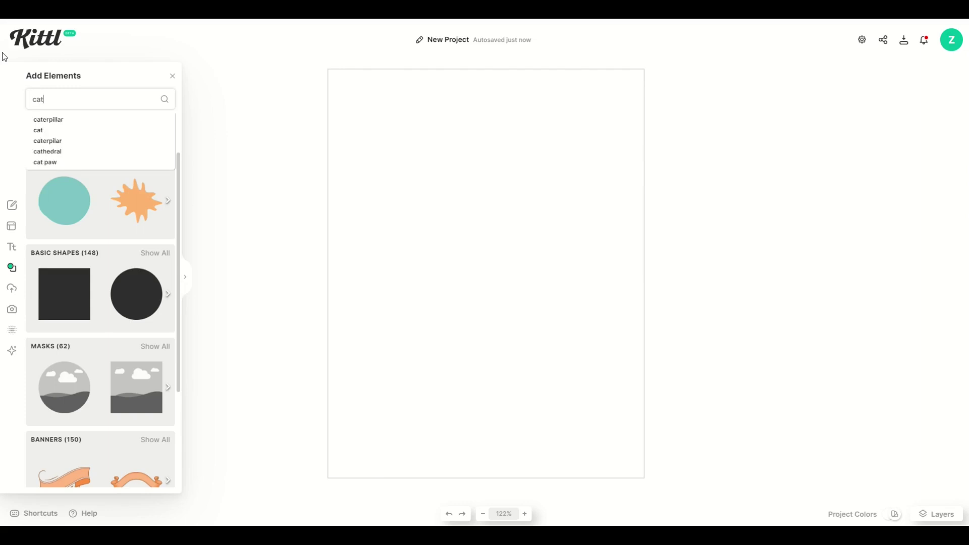
{"action": "key", "text": "Return"}
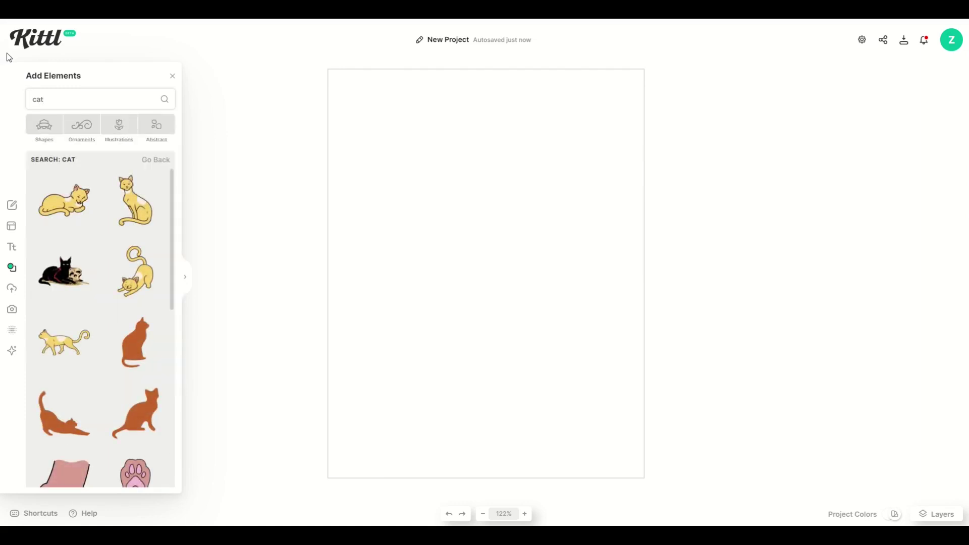
{"action": "left_click", "coordinate": [64, 275]}
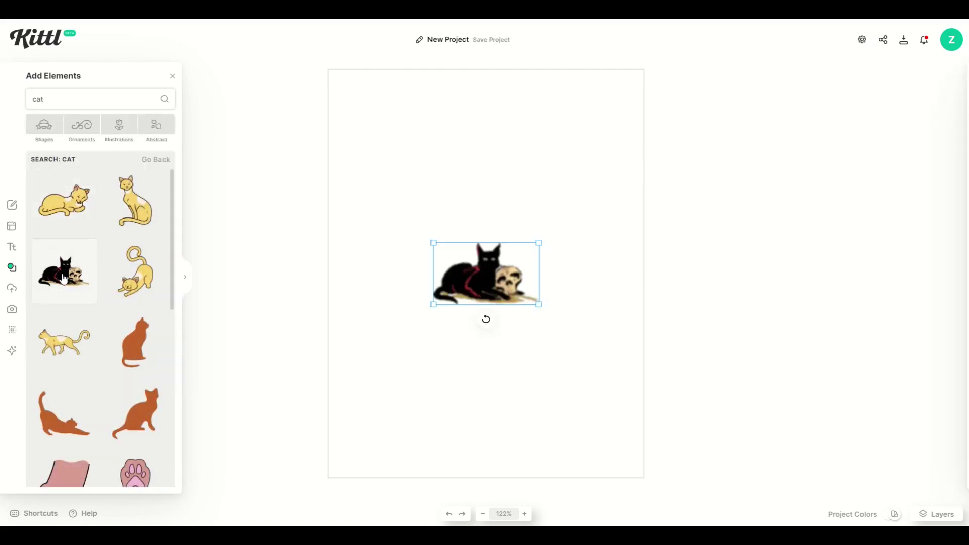
{"action": "left_click_drag", "start_coordinate": [432, 304], "coordinate": [388, 384]}
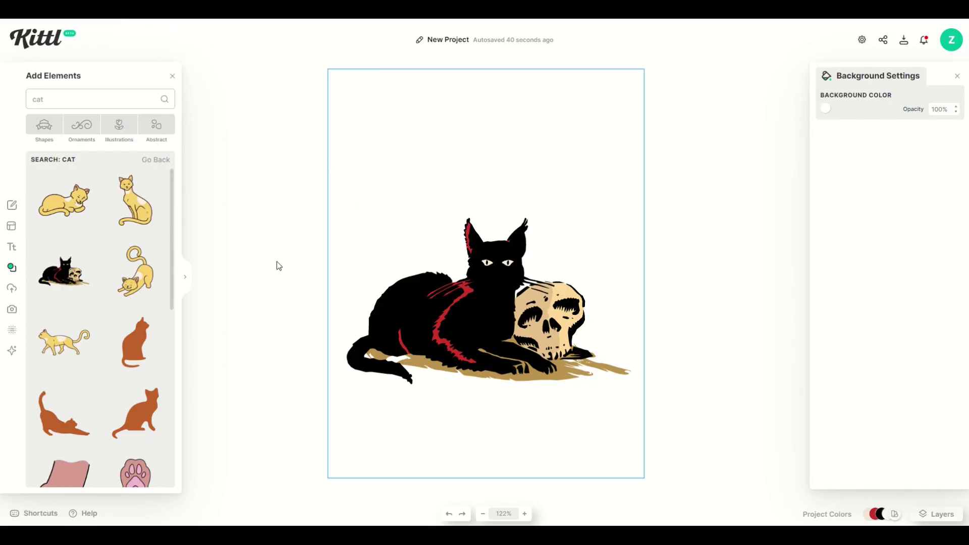
Add a basic circle shape, shrink it, and place it above and to the right of the cat's head
{"action": "left_click", "coordinate": [11, 268]}
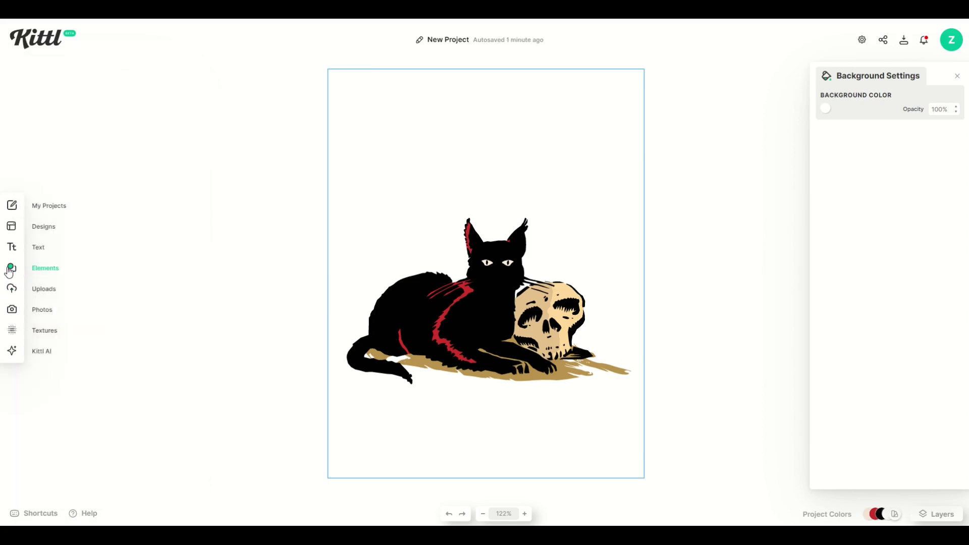
{"action": "left_click", "coordinate": [10, 269]}
{"action": "left_click", "coordinate": [142, 269]}
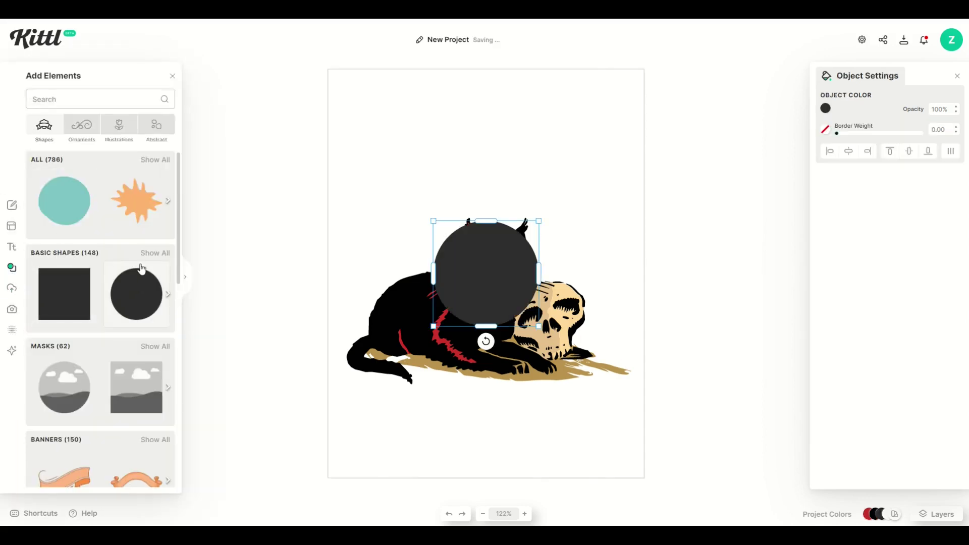
{"action": "left_click_drag", "start_coordinate": [463, 279], "coordinate": [556, 212]}
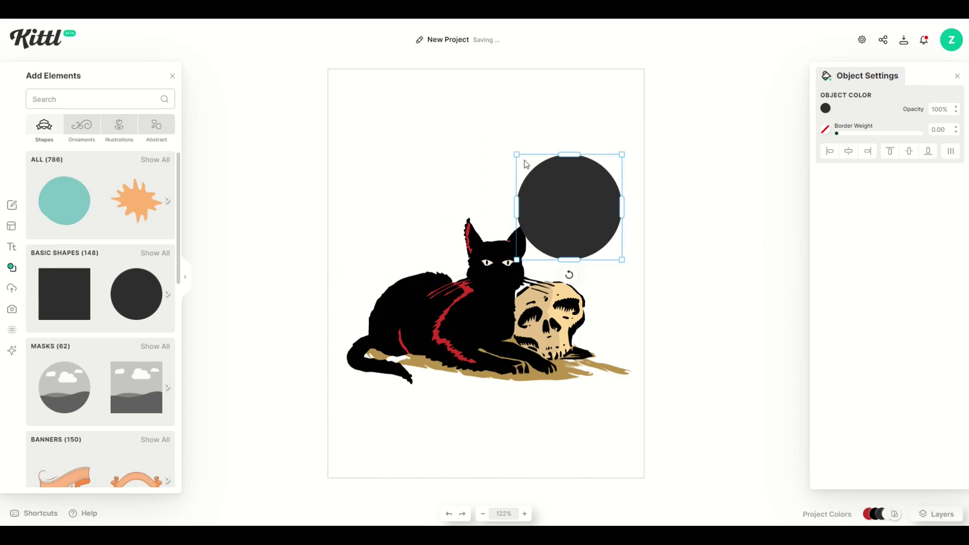
{"action": "left_click_drag", "start_coordinate": [516, 152], "coordinate": [565, 203]}
{"action": "left_click_drag", "start_coordinate": [586, 236], "coordinate": [576, 186]}
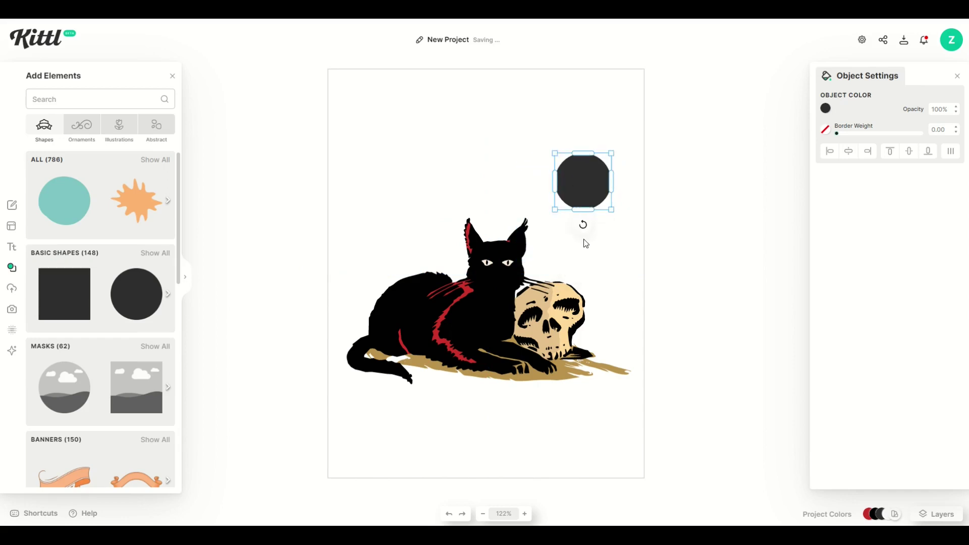
{"action": "left_click", "coordinate": [343, 217]}
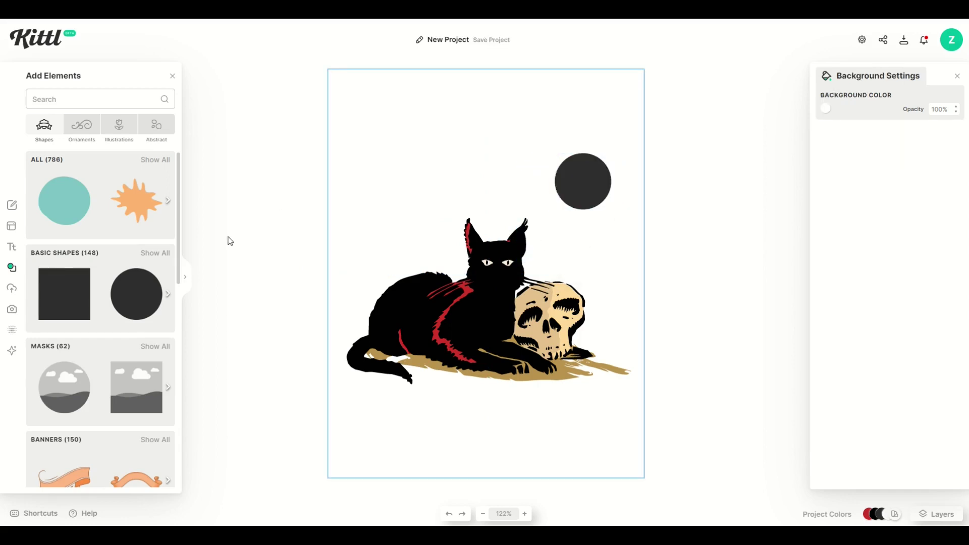
Add a headline above the cat, beside the circle, and change its text to "10¢"
{"action": "left_click", "coordinate": [14, 250]}
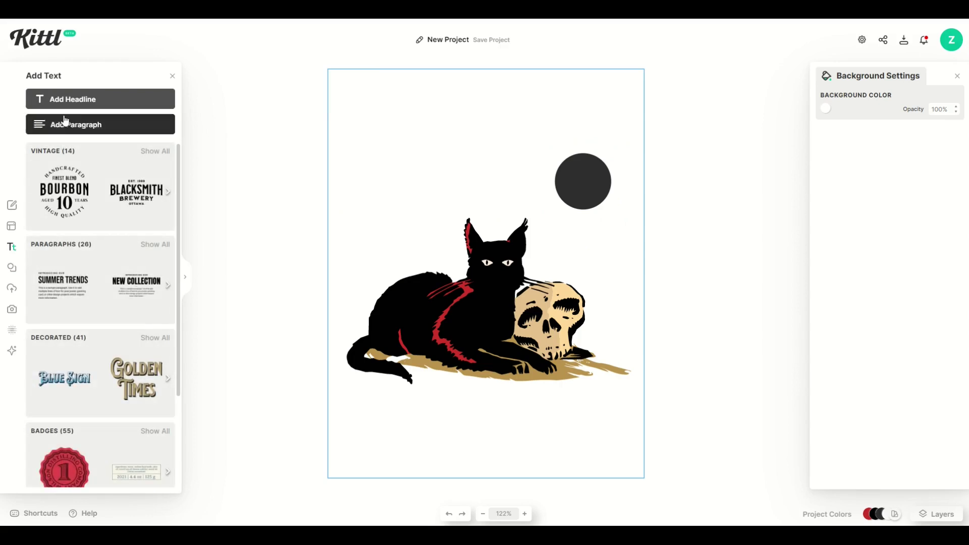
{"action": "left_click", "coordinate": [63, 99]}
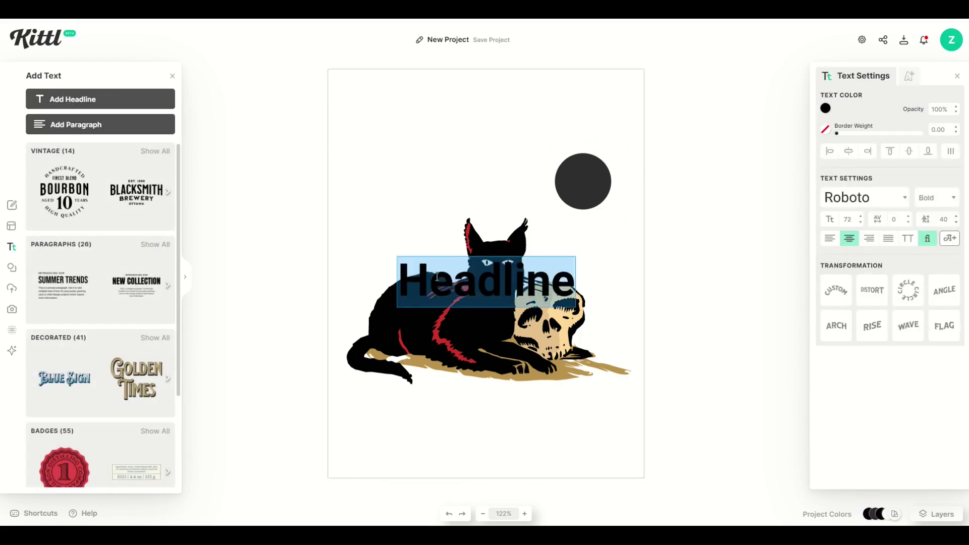
{"action": "left_click", "coordinate": [423, 266]}
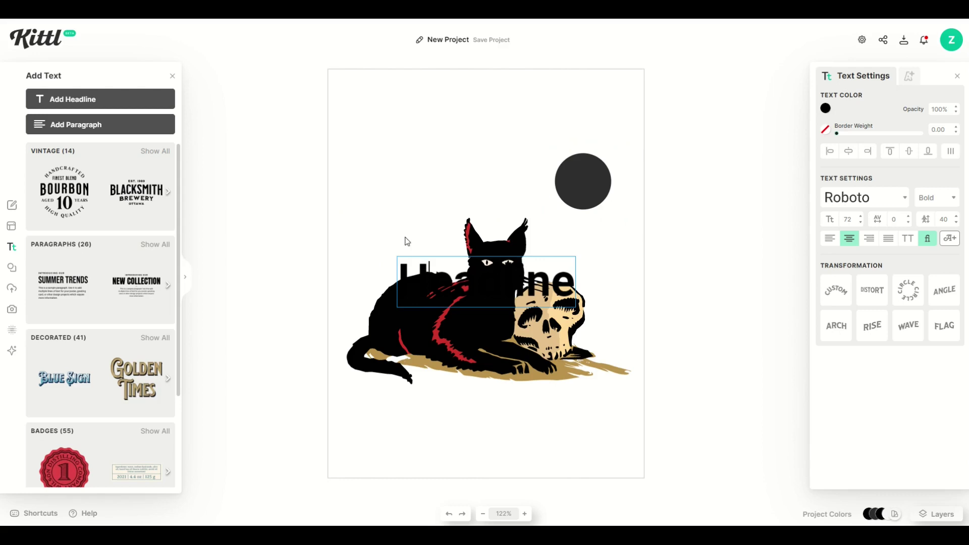
{"action": "left_click_drag", "start_coordinate": [404, 258], "coordinate": [355, 159]}
{"action": "double_click", "coordinate": [377, 164]}
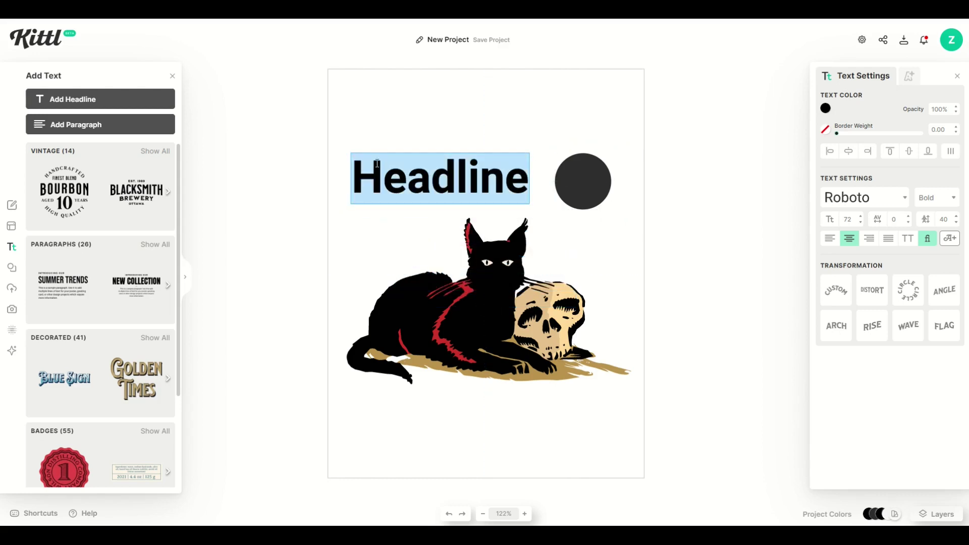
{"action": "type", "text": "10"}
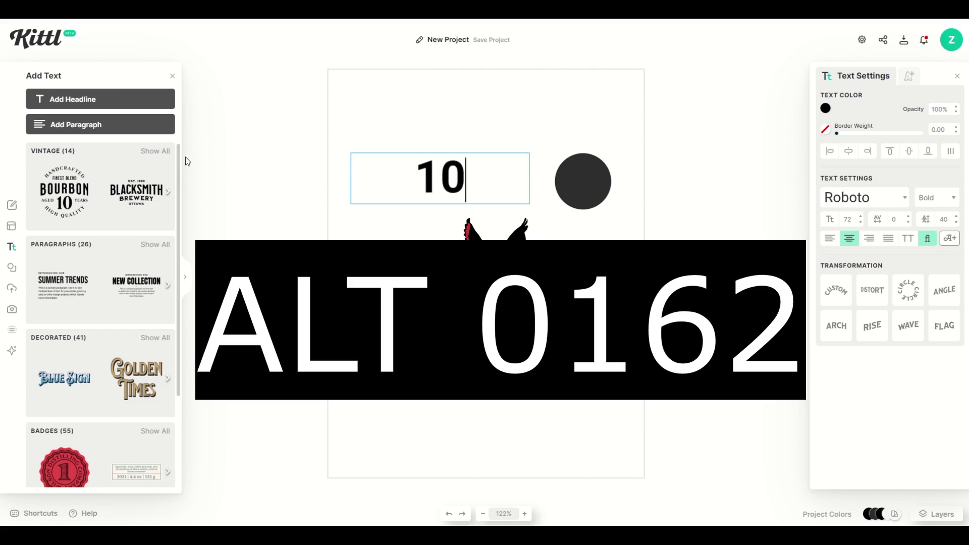
{"action": "type", "text": "¢"}
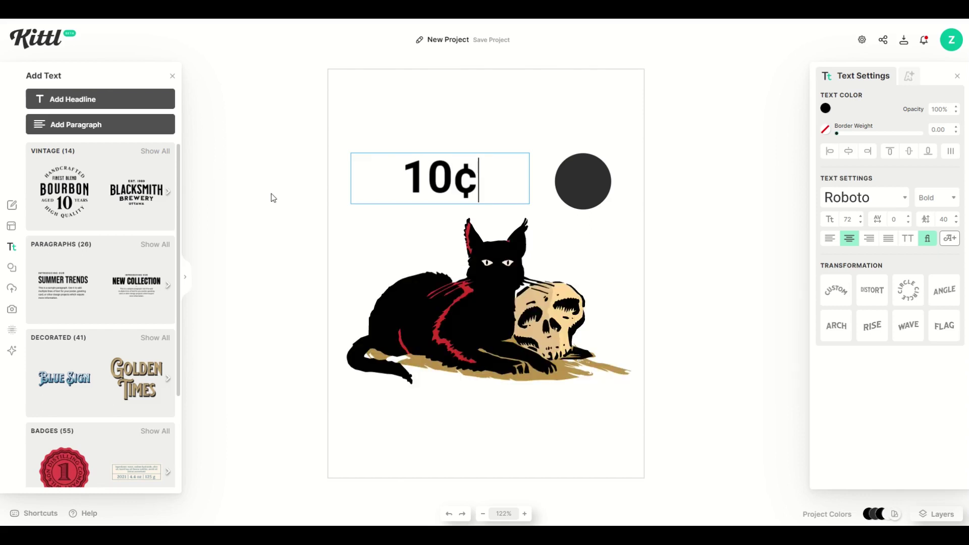
Color the "10¢" text white and fit it inside the dark circle at size 44
{"action": "left_click_drag", "start_coordinate": [400, 181], "coordinate": [468, 166]}
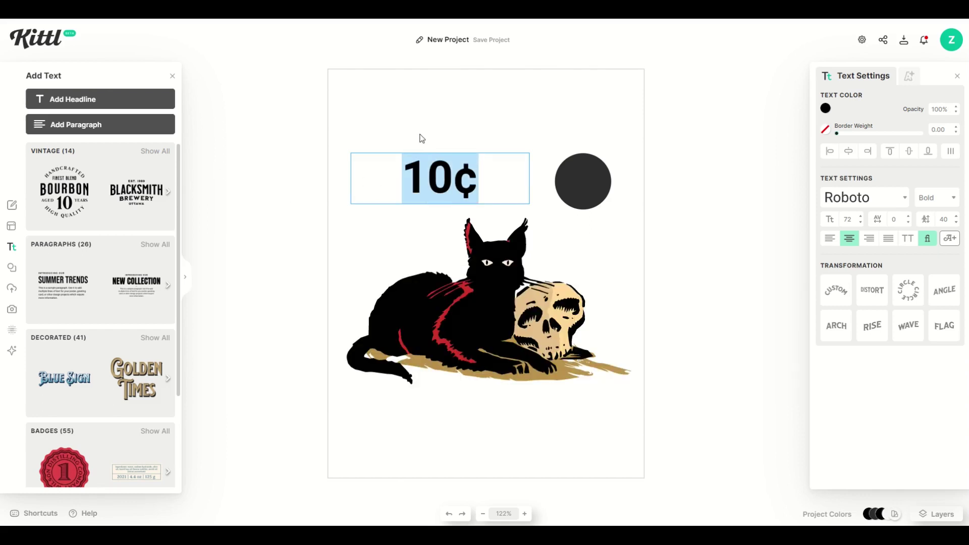
{"action": "left_click", "coordinate": [826, 108]}
{"action": "left_click_drag", "start_coordinate": [725, 149], "coordinate": [689, 127]}
{"action": "left_click", "coordinate": [664, 115]}
{"action": "left_click", "coordinate": [450, 132]}
{"action": "left_click_drag", "start_coordinate": [453, 160], "coordinate": [596, 163]}
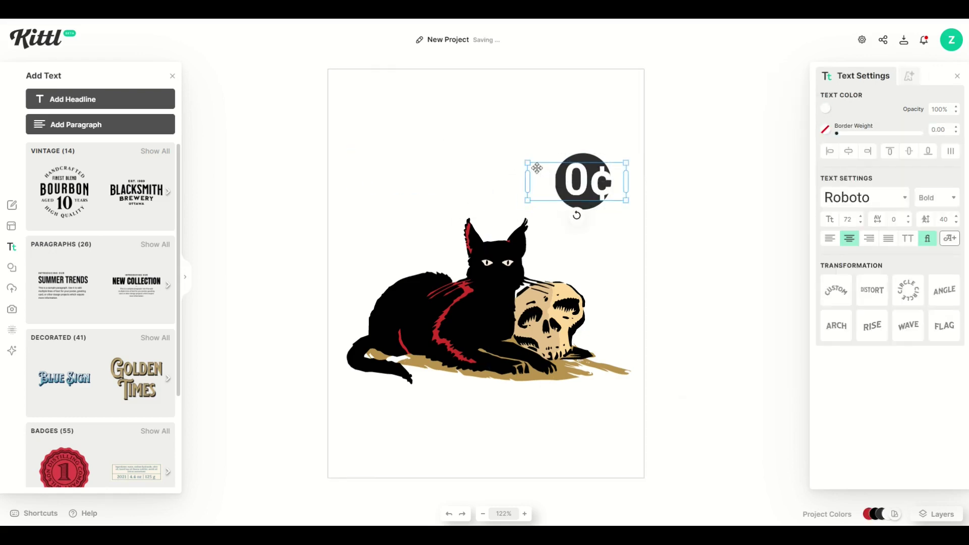
{"action": "left_click_drag", "start_coordinate": [527, 160], "coordinate": [564, 178]}
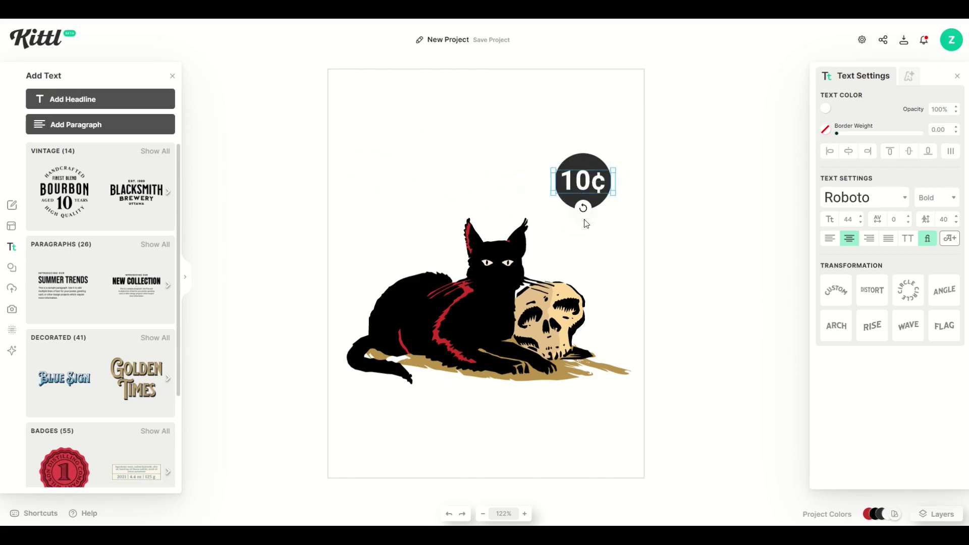
Change the "10¢" font to HT Modern Hand Sans and enlarge it to size 54, centered in the circle
{"action": "double_click", "coordinate": [576, 180]}
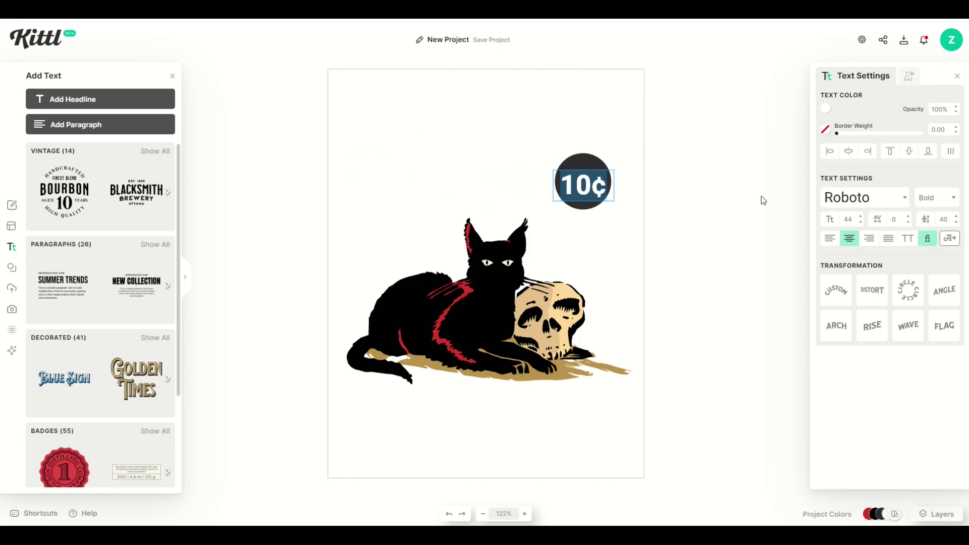
{"action": "left_click", "coordinate": [897, 199]}
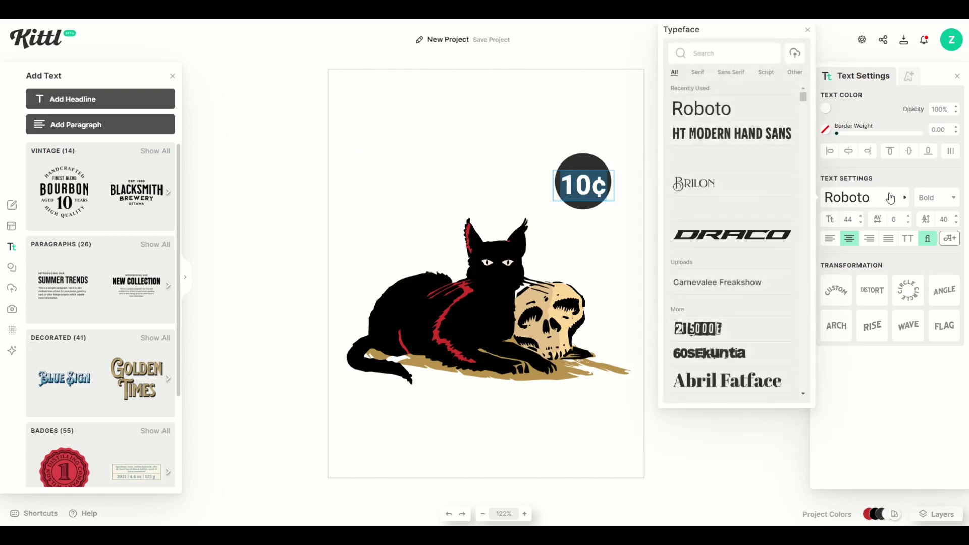
{"action": "left_click", "coordinate": [731, 133]}
{"action": "left_click", "coordinate": [608, 154]}
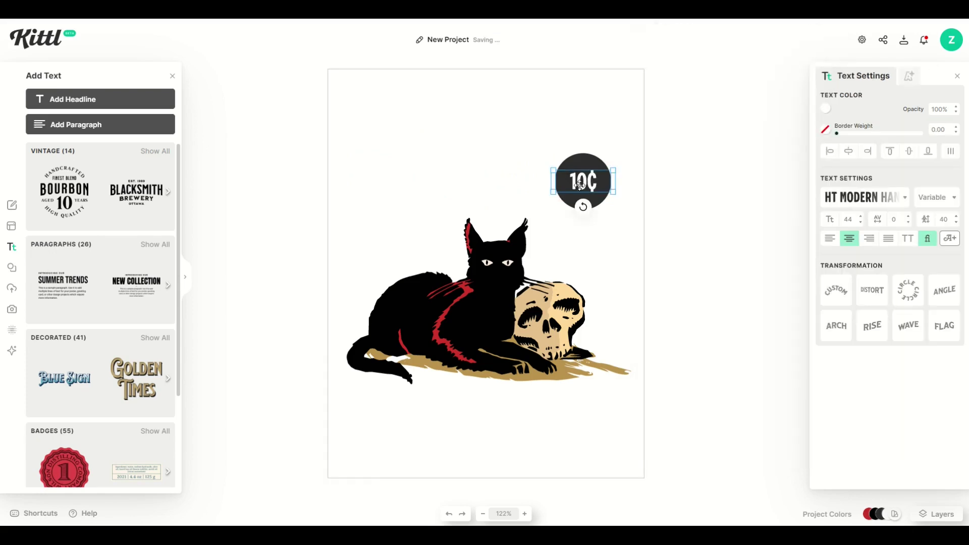
{"action": "left_click_drag", "start_coordinate": [553, 194], "coordinate": [536, 203]}
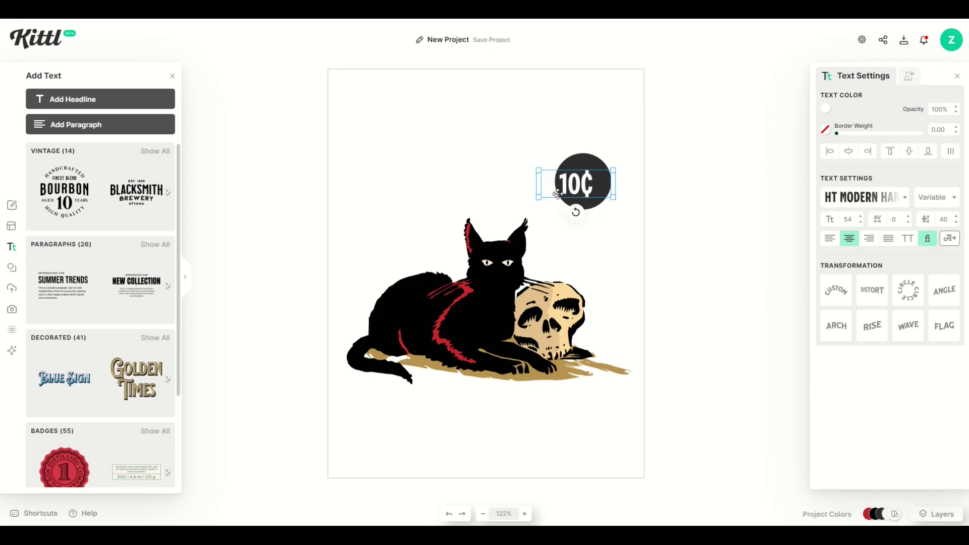
{"action": "left_click", "coordinate": [619, 147]}
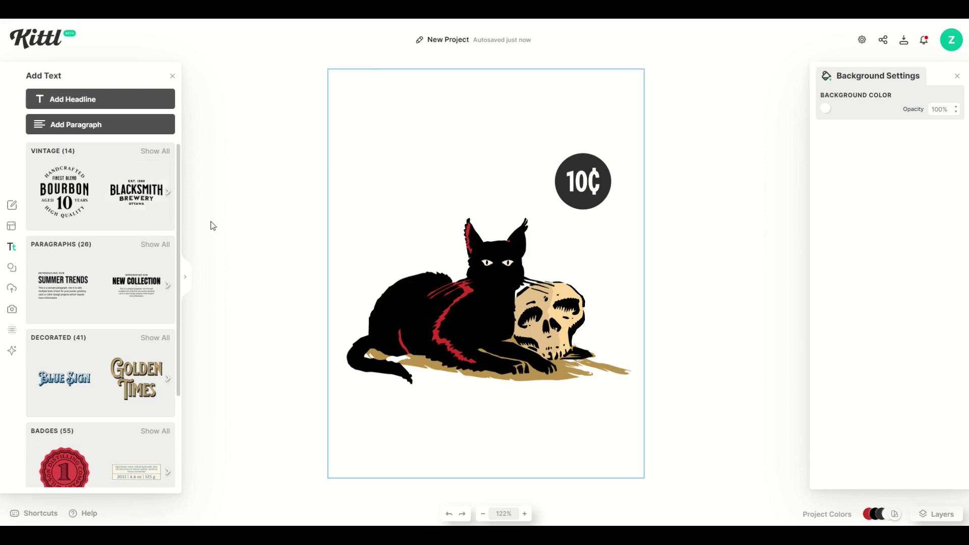
Insert the "Backer" design from the vintage text templates, then move it above the cat and enlarge it
{"action": "left_click", "coordinate": [172, 76]}
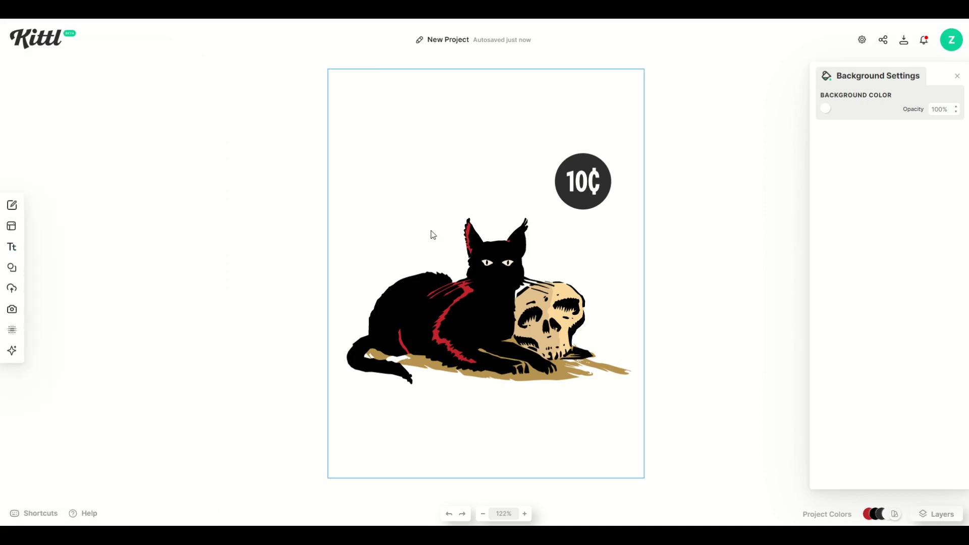
{"action": "left_click", "coordinate": [11, 247]}
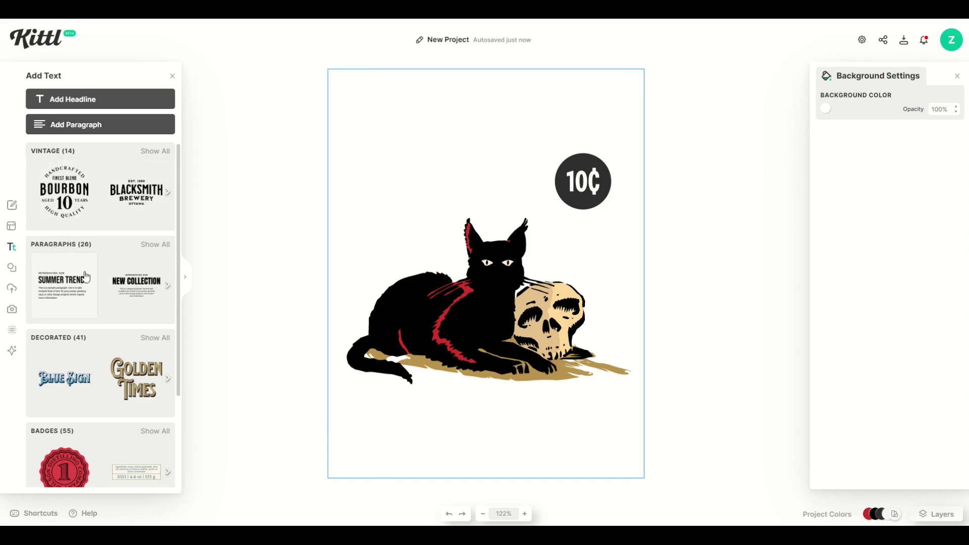
{"action": "scroll", "coordinate": [49, 366], "scroll_direction": "down", "scroll_amount": 3}
{"action": "scroll", "coordinate": [49, 367], "scroll_direction": "up", "scroll_amount": 3}
{"action": "left_click", "coordinate": [141, 152]}
{"action": "scroll", "coordinate": [47, 233], "scroll_direction": "down", "scroll_amount": 1}
{"action": "scroll", "coordinate": [48, 234], "scroll_direction": "down", "scroll_amount": 2}
{"action": "scroll", "coordinate": [45, 292], "scroll_direction": "up", "scroll_amount": 2}
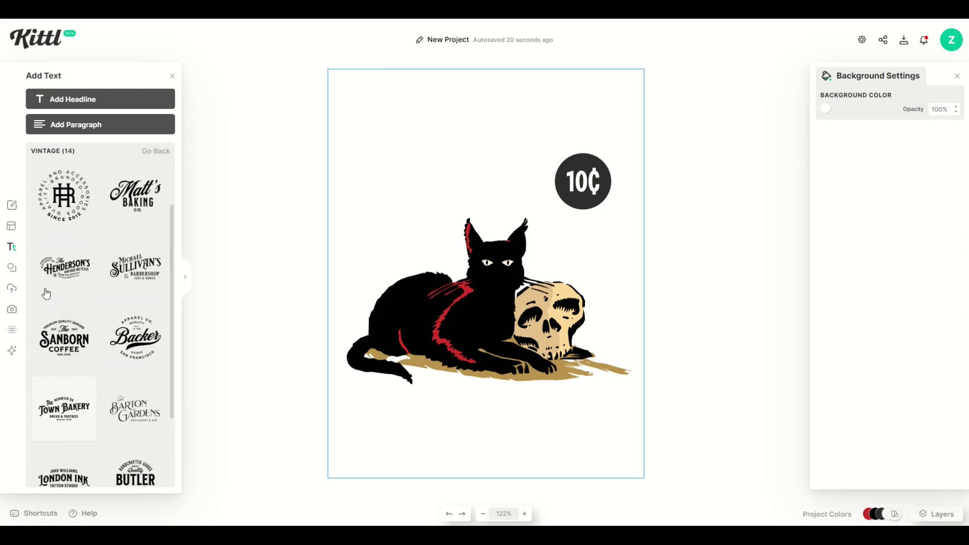
{"action": "left_click", "coordinate": [136, 346]}
{"action": "left_click_drag", "start_coordinate": [493, 281], "coordinate": [422, 149]}
{"action": "left_click_drag", "start_coordinate": [468, 180], "coordinate": [590, 284]}
Move the cat illustration down to the page's lower edge, and enlarge and lower the "Backer" text group above it
{"action": "left_click_drag", "start_coordinate": [492, 355], "coordinate": [484, 457]}
{"action": "left_click", "coordinate": [458, 214]}
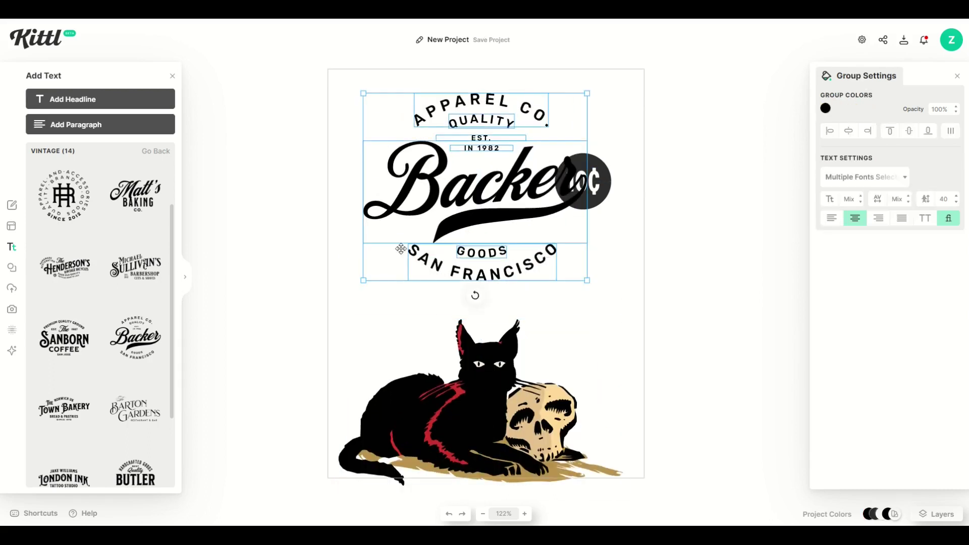
{"action": "left_click_drag", "start_coordinate": [458, 214], "coordinate": [442, 258]}
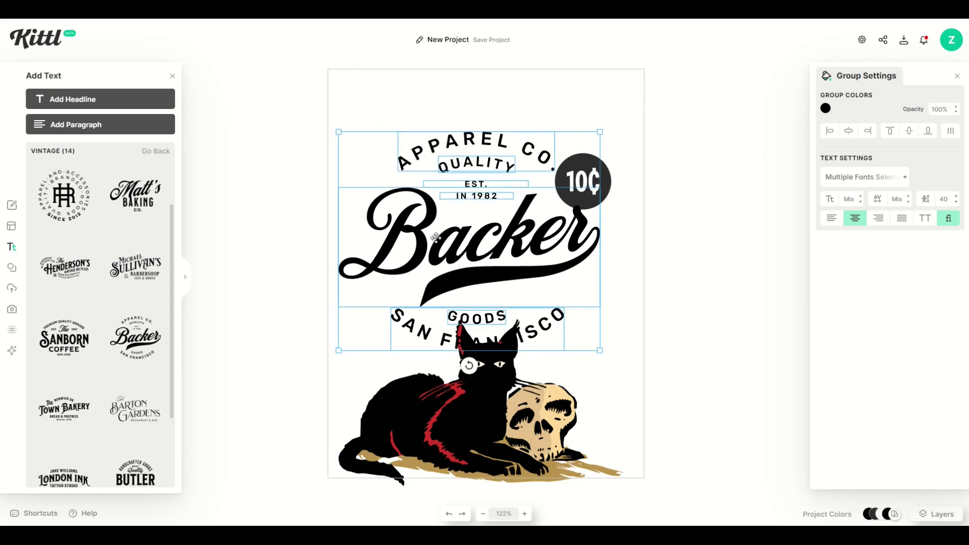
{"action": "left_click", "coordinate": [424, 125]}
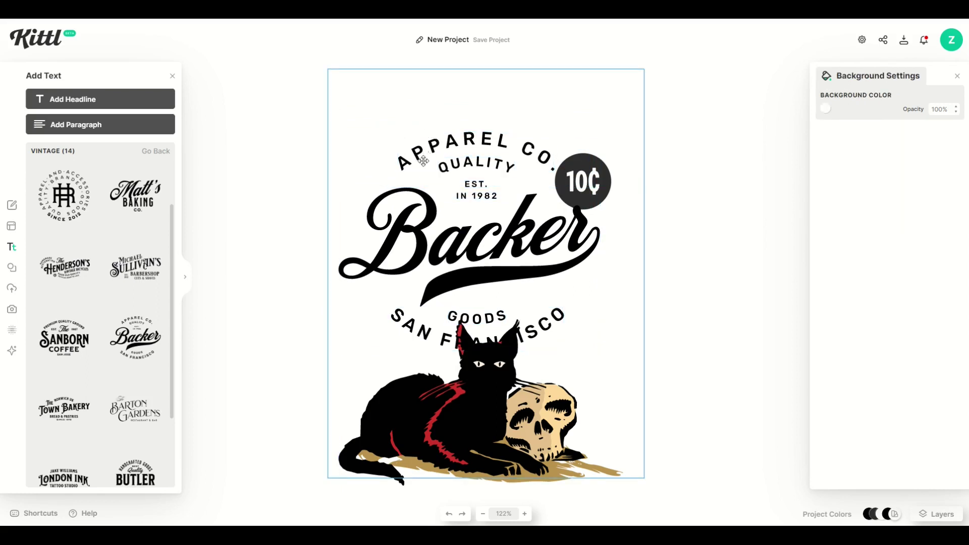
{"action": "left_click", "coordinate": [451, 317]}
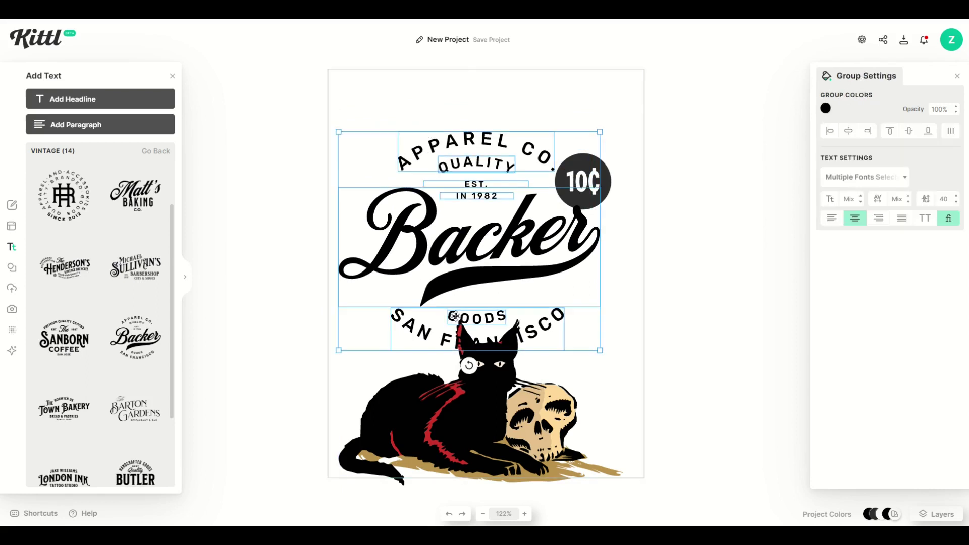
Delete the "SAN FRANCISCO", "APPAREL CO." and "QUALITY" lines from the "Backer" text group
{"action": "left_click", "coordinate": [398, 322]}
{"action": "left_click", "coordinate": [418, 329]}
{"action": "double_click", "coordinate": [419, 329]}
{"action": "key", "text": "Delete"}
{"action": "left_click", "coordinate": [487, 317]}
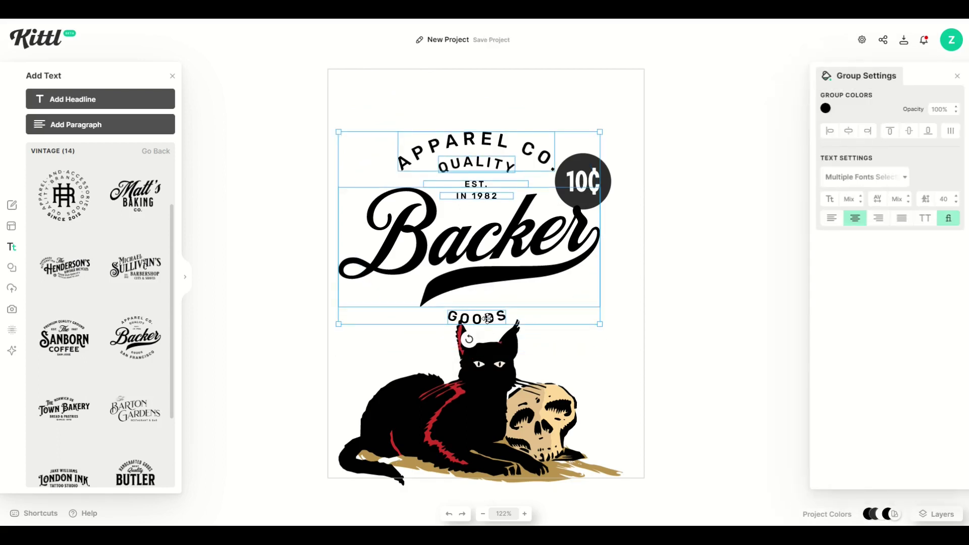
{"action": "double_click", "coordinate": [470, 152]}
{"action": "key", "text": "Delete"}
{"action": "left_click", "coordinate": [471, 151]}
{"action": "double_click", "coordinate": [471, 154]}
{"action": "key", "text": "Delete"}
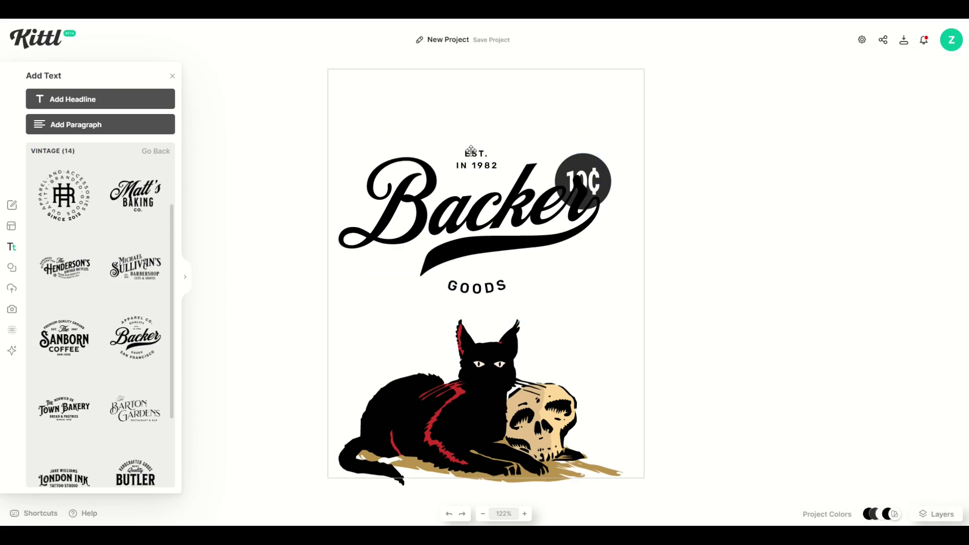
Delete the "EST.", "IN 1982" and "GOODS" lines around the "Backer" lettering
{"action": "double_click", "coordinate": [471, 151]}
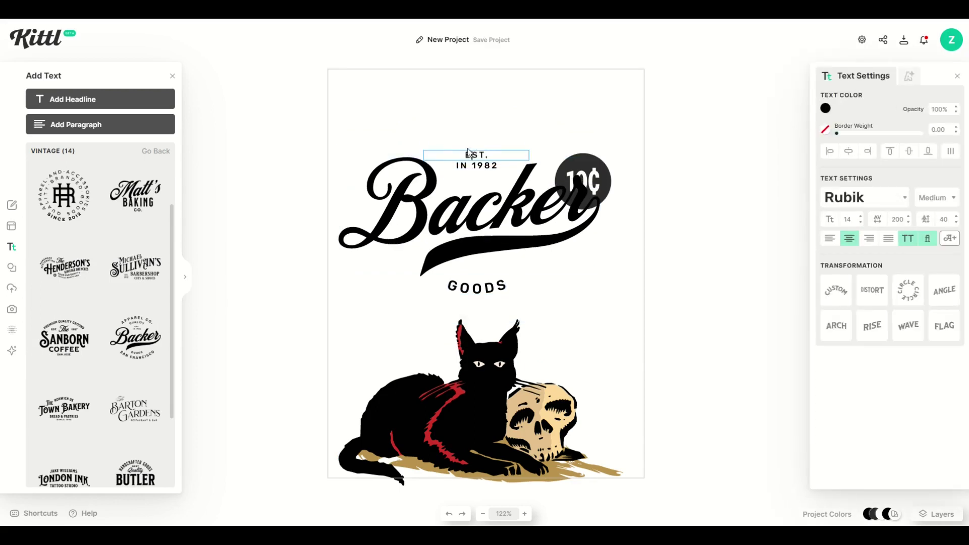
{"action": "key", "text": "Delete"}
{"action": "left_click", "coordinate": [467, 161]}
{"action": "double_click", "coordinate": [467, 166]}
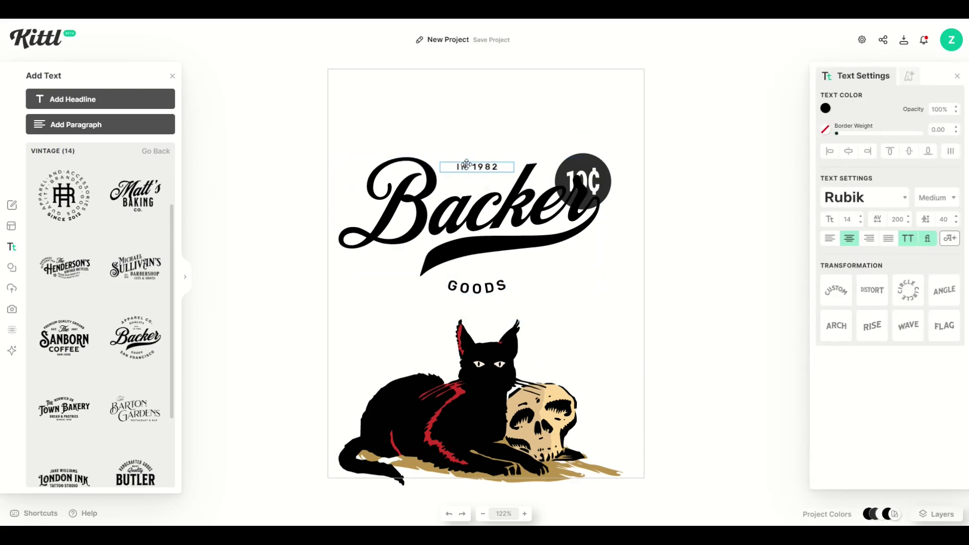
{"action": "key", "text": "Delete"}
{"action": "left_click", "coordinate": [465, 288]}
{"action": "double_click", "coordinate": [464, 288]}
{"action": "key", "text": "Delete"}
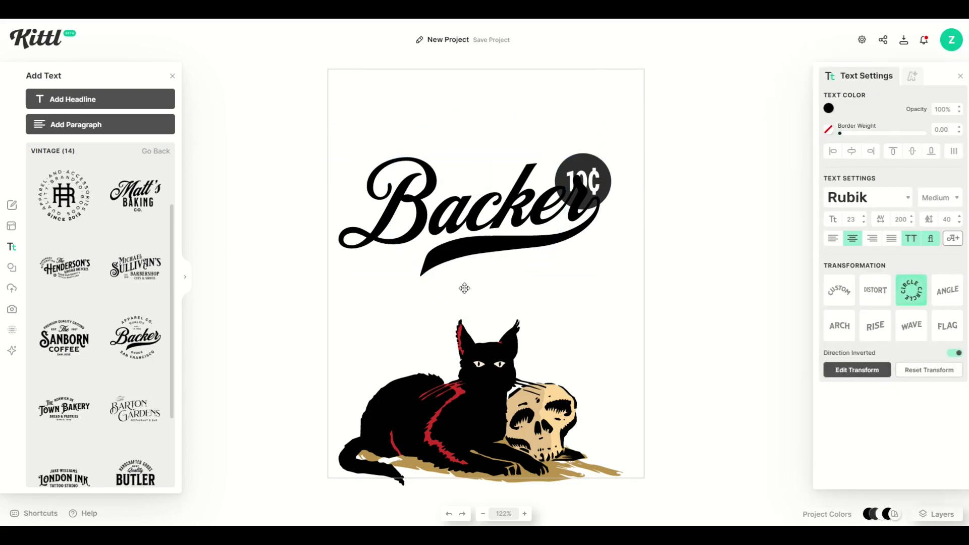
Replace the "Backer" text with "Black Cat" and place it in the upper part of the page at size 89
{"action": "left_click_drag", "start_coordinate": [457, 237], "coordinate": [455, 299]}
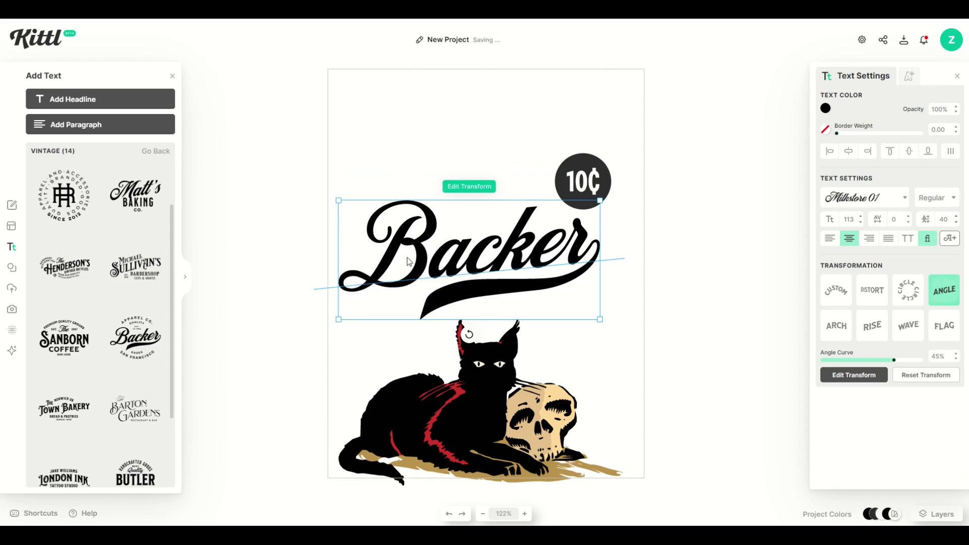
{"action": "double_click", "coordinate": [421, 249]}
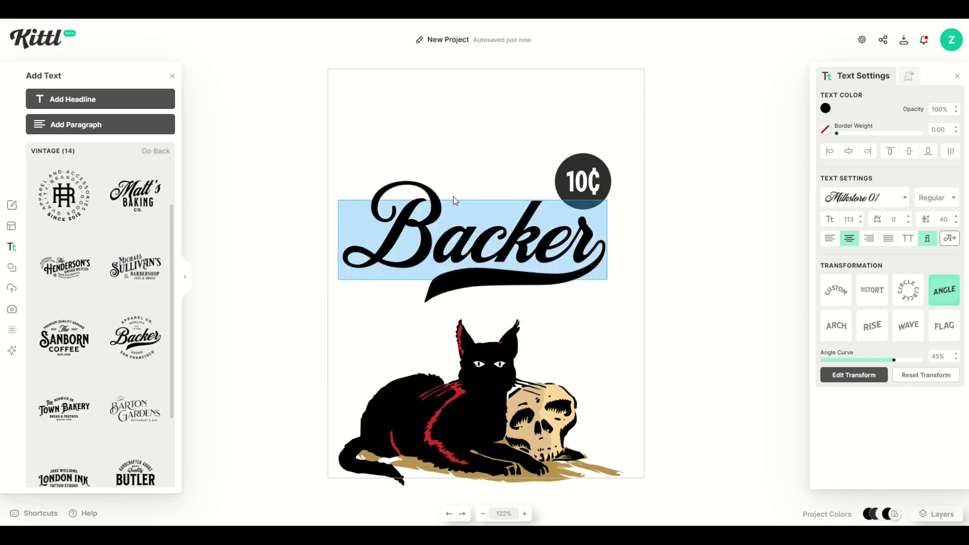
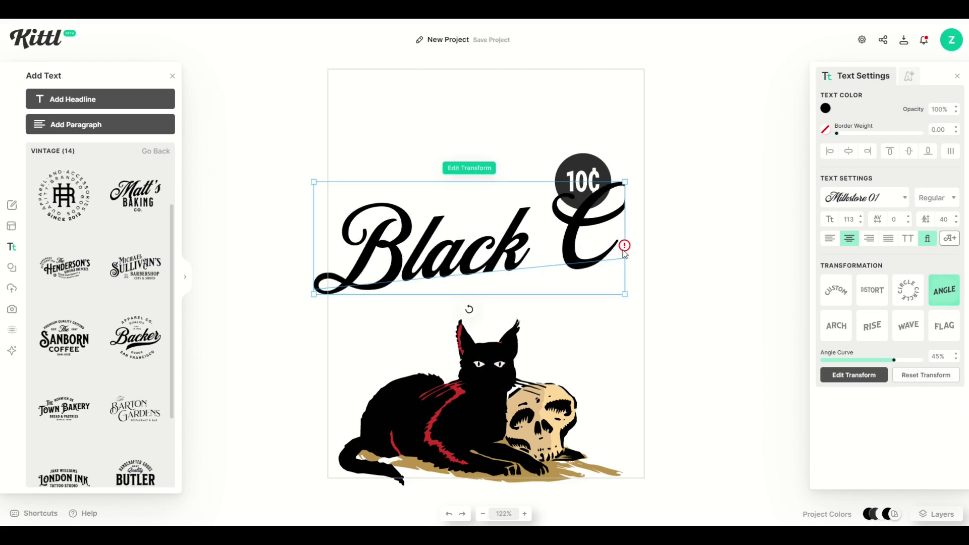
{"action": "mouse_move", "coordinate": [625, 250]}
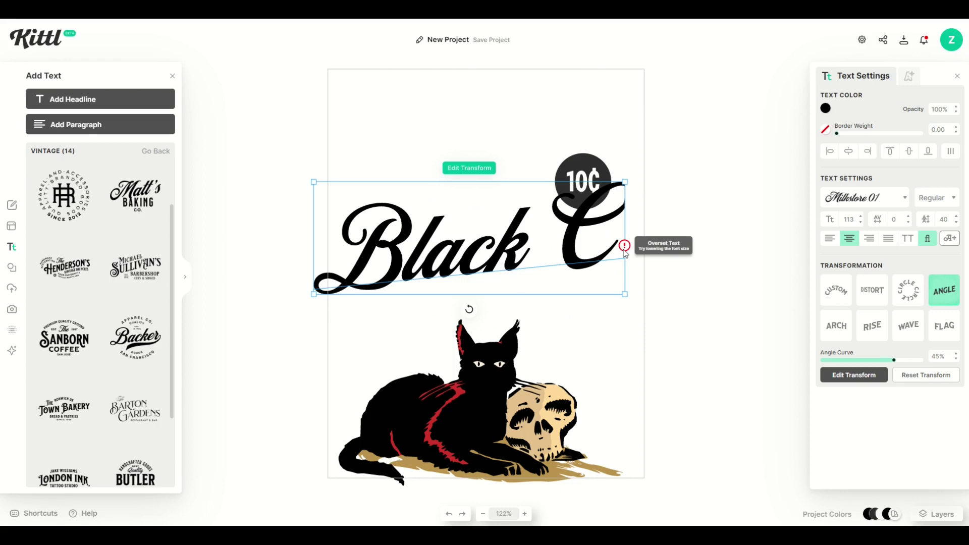
{"action": "left_click", "coordinate": [860, 223]}
{"action": "left_click", "coordinate": [860, 223]}
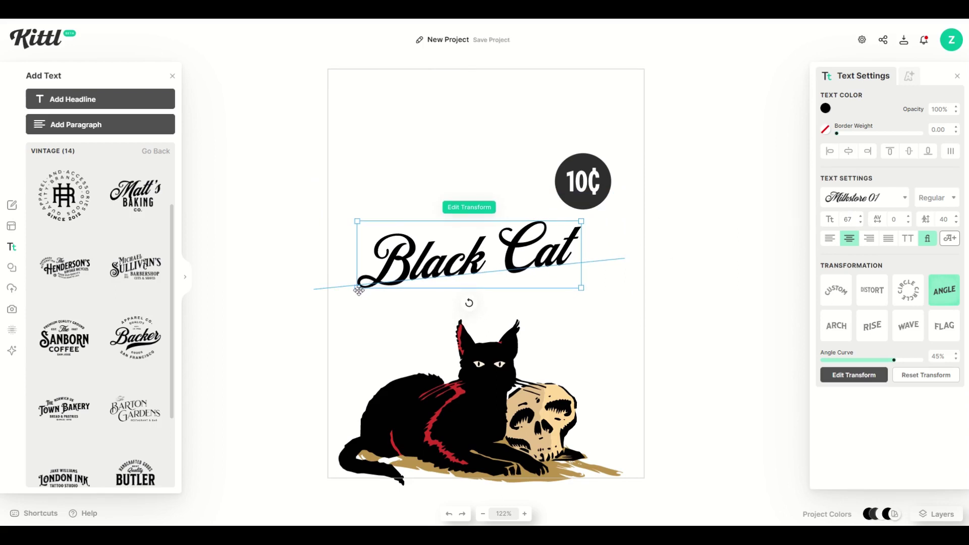
{"action": "left_click_drag", "start_coordinate": [351, 291], "coordinate": [408, 192]}
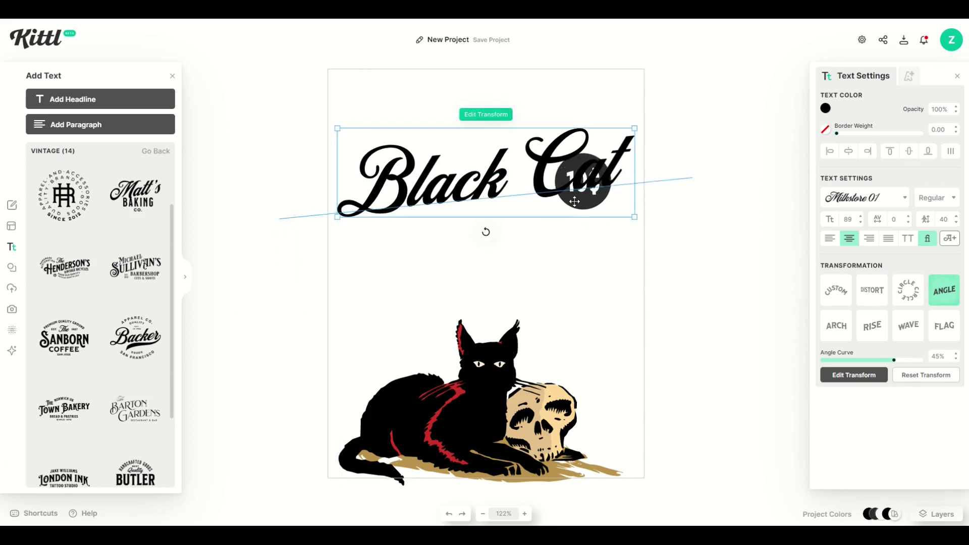
Move the dark circle and the "10¢" text below the word "Cat", with the text centered in the circle
{"action": "left_click_drag", "start_coordinate": [571, 210], "coordinate": [578, 273]}
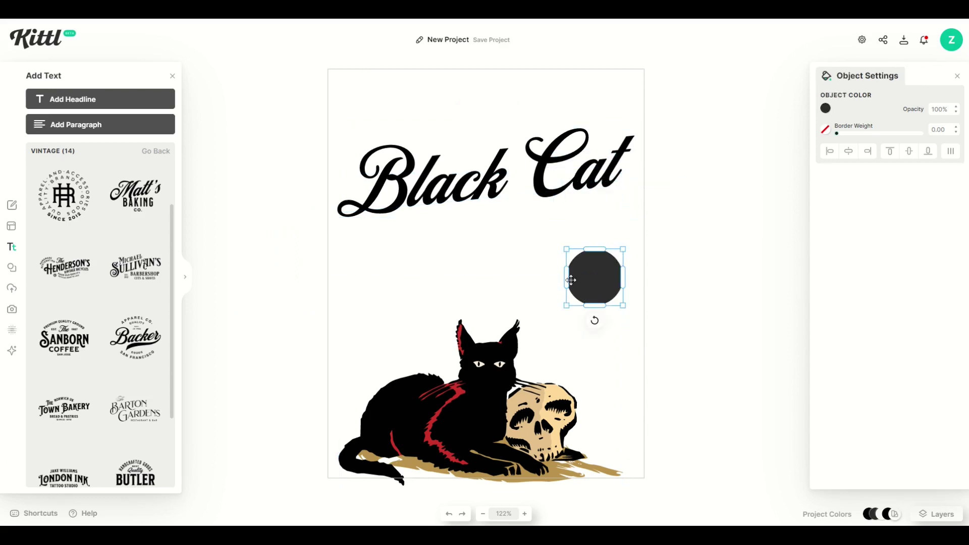
{"action": "left_click", "coordinate": [582, 195]}
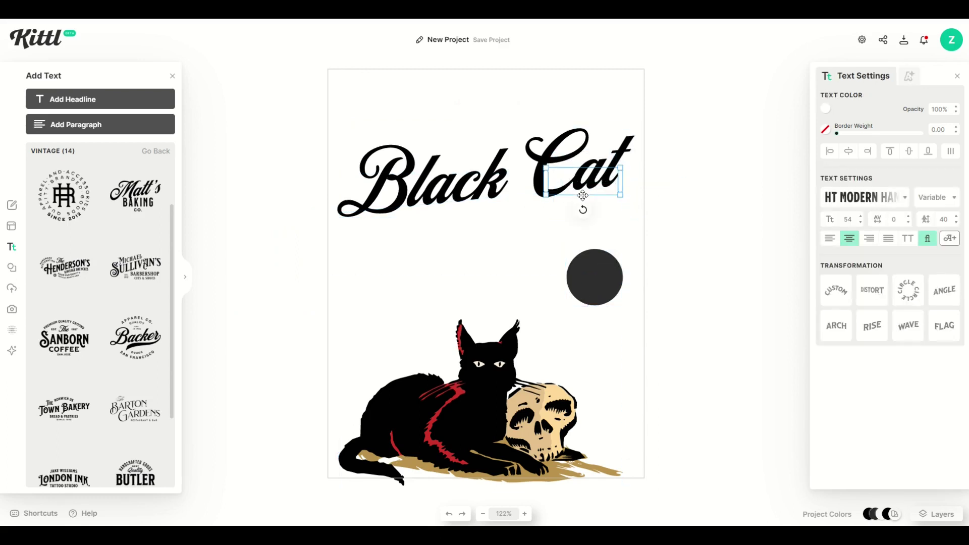
{"action": "left_click_drag", "start_coordinate": [585, 187], "coordinate": [581, 274]}
{"action": "left_click", "coordinate": [590, 192]}
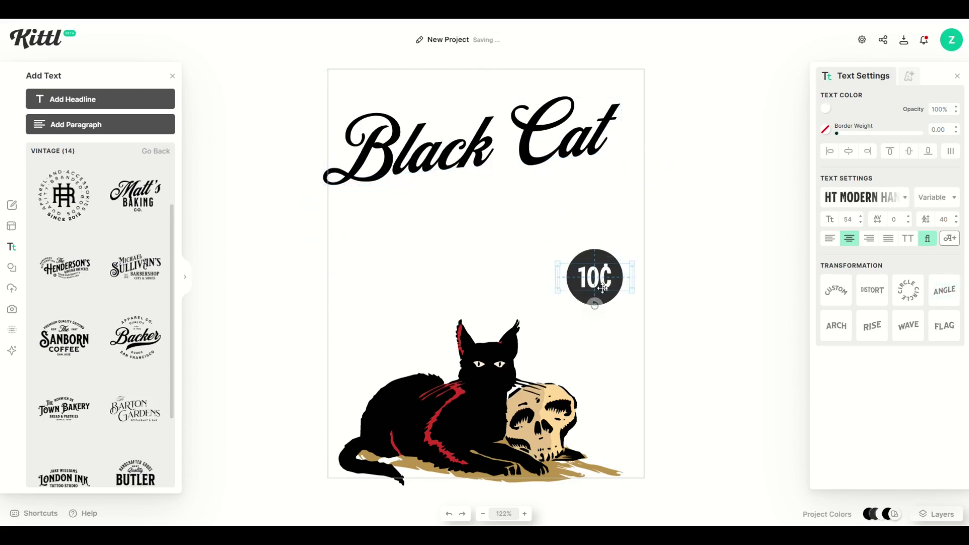
Group the "10¢" text with its circle and move the group above the cat's back
{"action": "left_click", "coordinate": [585, 258], "text": "shift"}
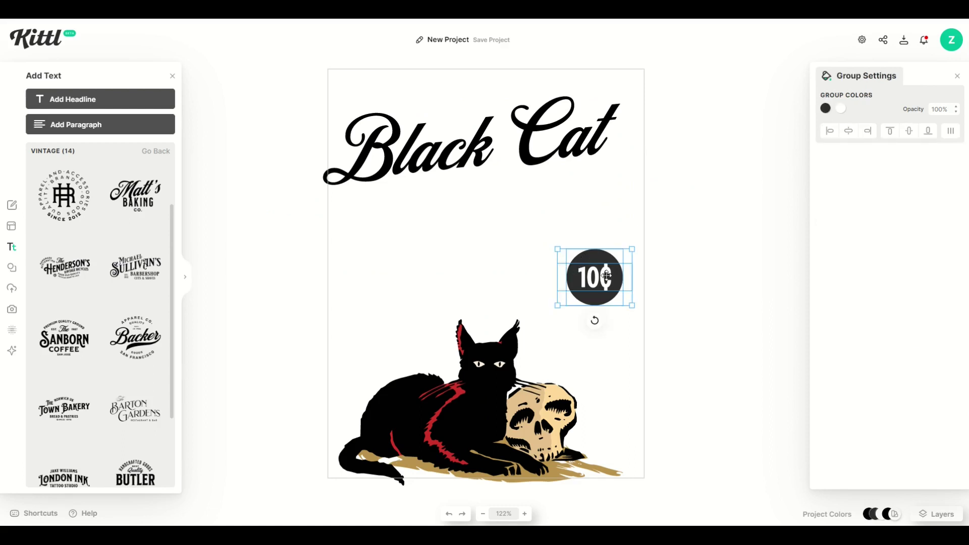
{"action": "right_click", "coordinate": [594, 273]}
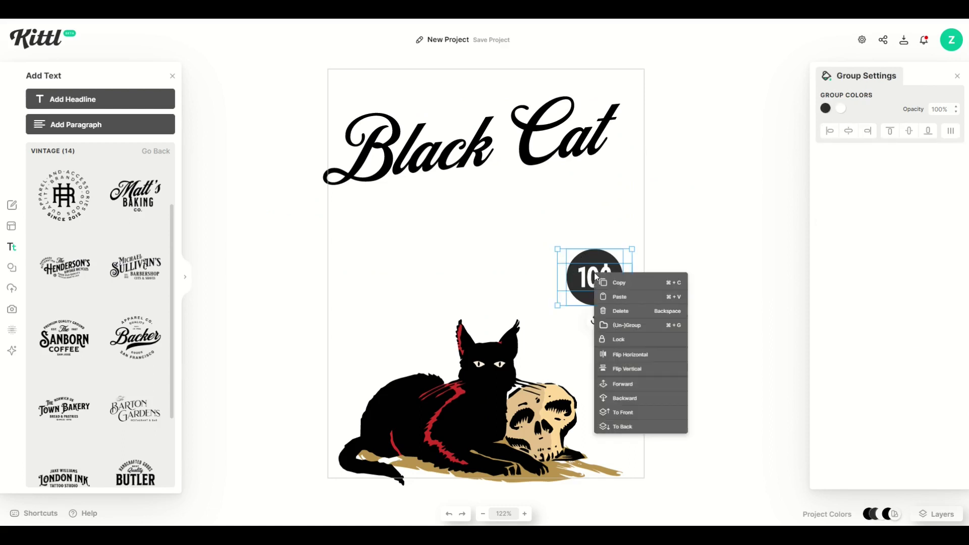
{"action": "left_click", "coordinate": [622, 324]}
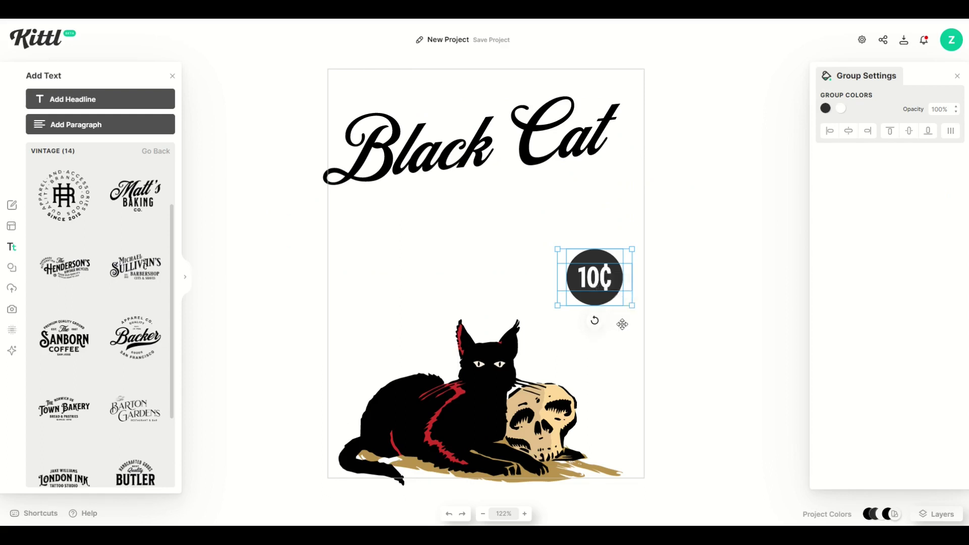
{"action": "left_click", "coordinate": [494, 266]}
{"action": "left_click_drag", "start_coordinate": [585, 302], "coordinate": [386, 362]}
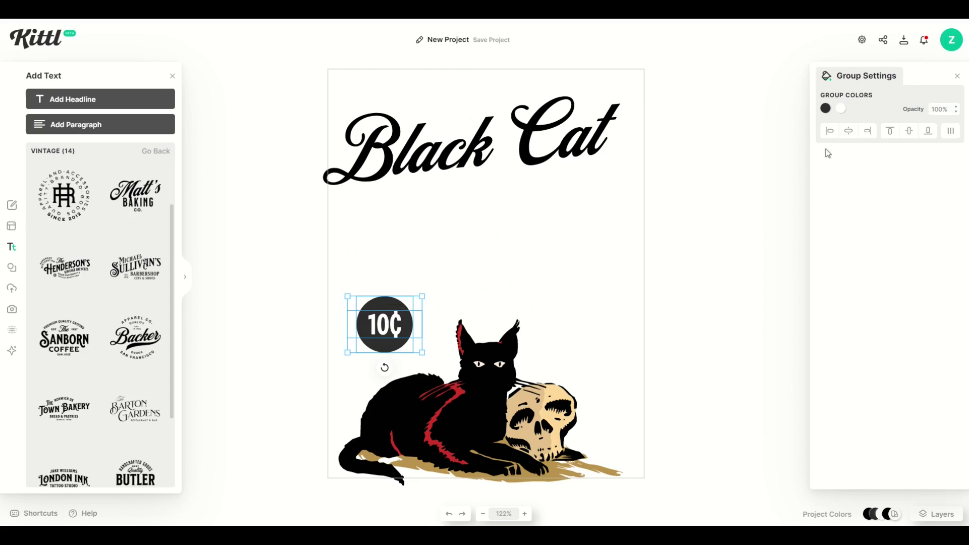
Recolor the price circle with the red sampled from the cat's ear
{"action": "left_click", "coordinate": [826, 109]}
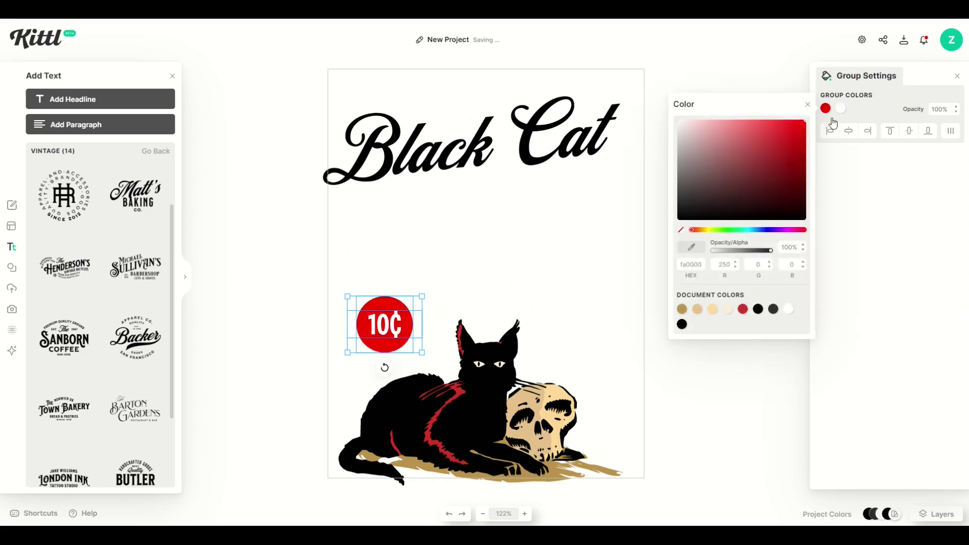
{"action": "left_click", "coordinate": [481, 303]}
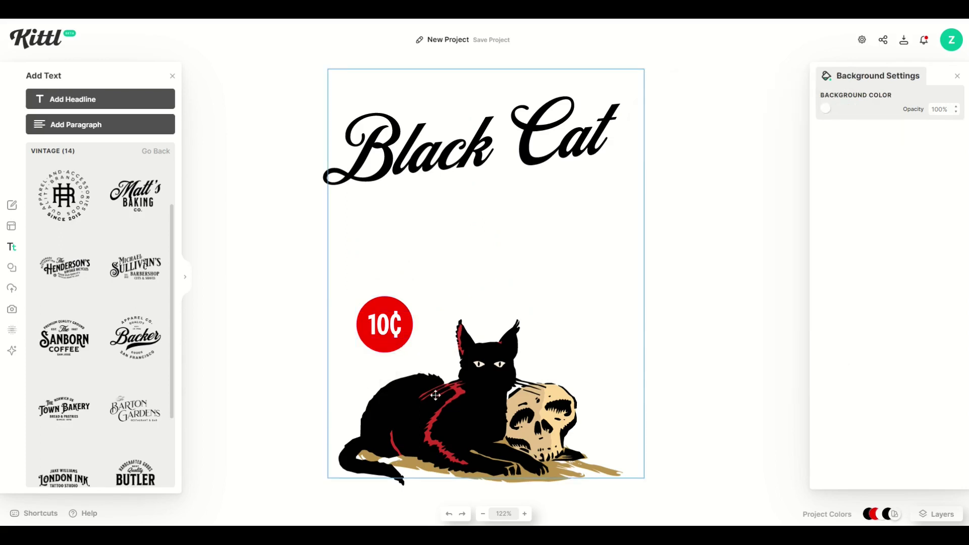
{"action": "left_click", "coordinate": [385, 350]}
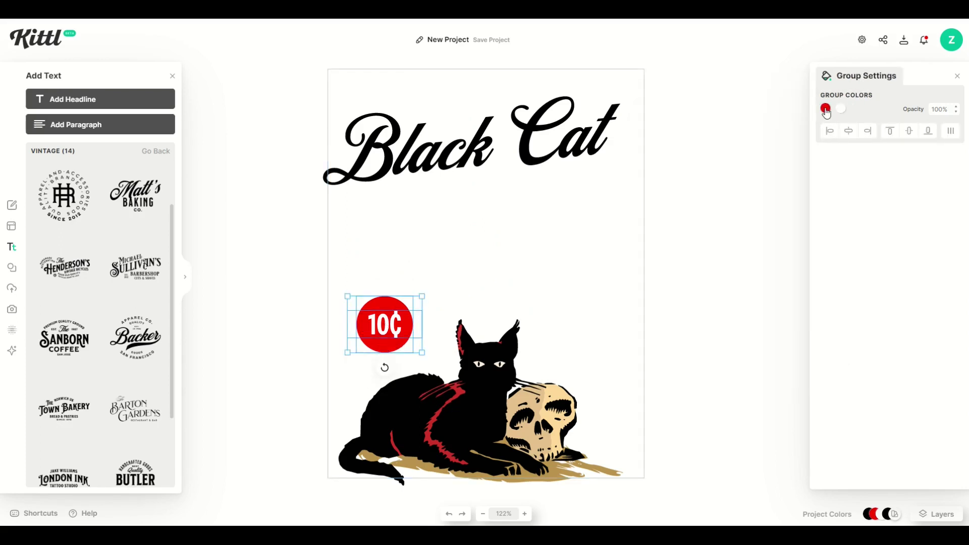
{"action": "left_click", "coordinate": [825, 110]}
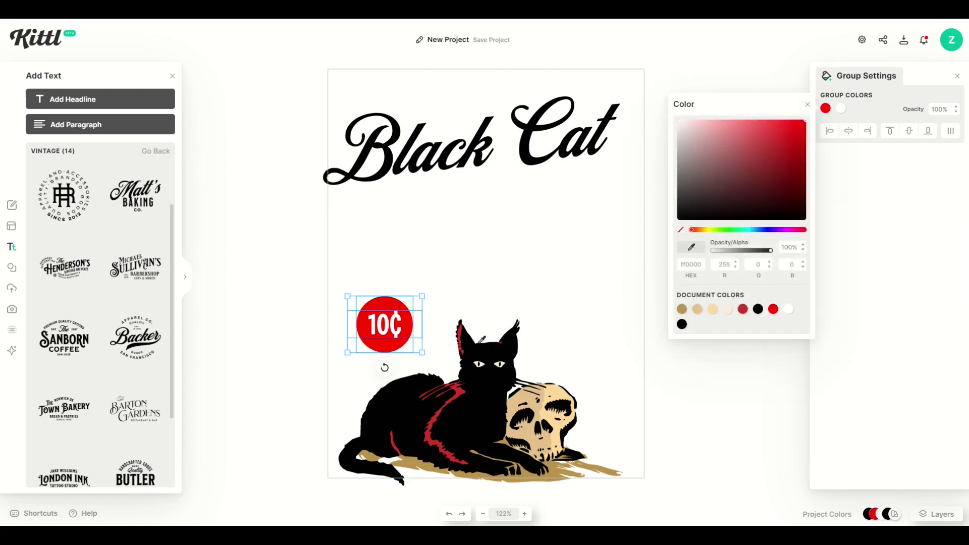
{"action": "left_click", "coordinate": [460, 337]}
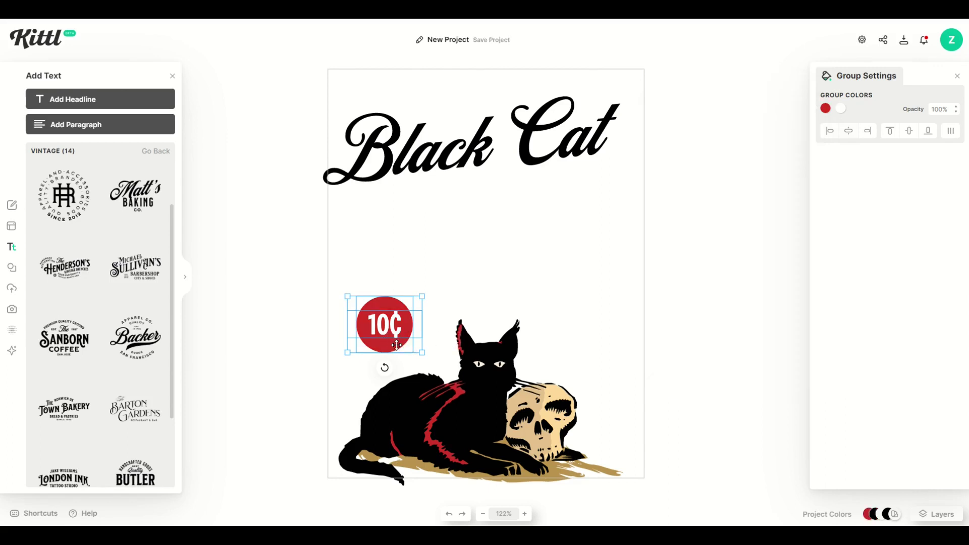
{"action": "left_click", "coordinate": [346, 377]}
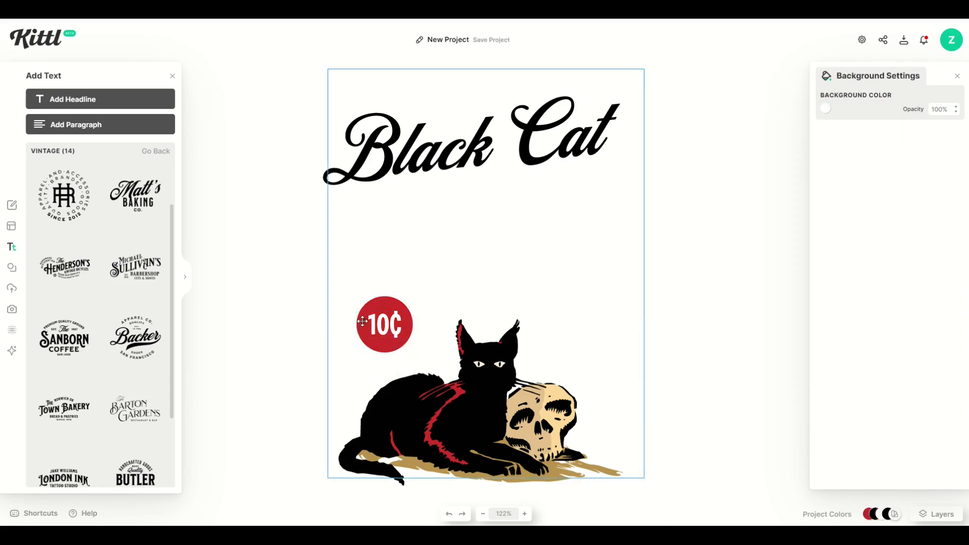
Reduce the "Black Cat" lettering to size 72 and place it in the upper part of the page, inside the page edges
{"action": "left_click_drag", "start_coordinate": [432, 160], "coordinate": [443, 233]}
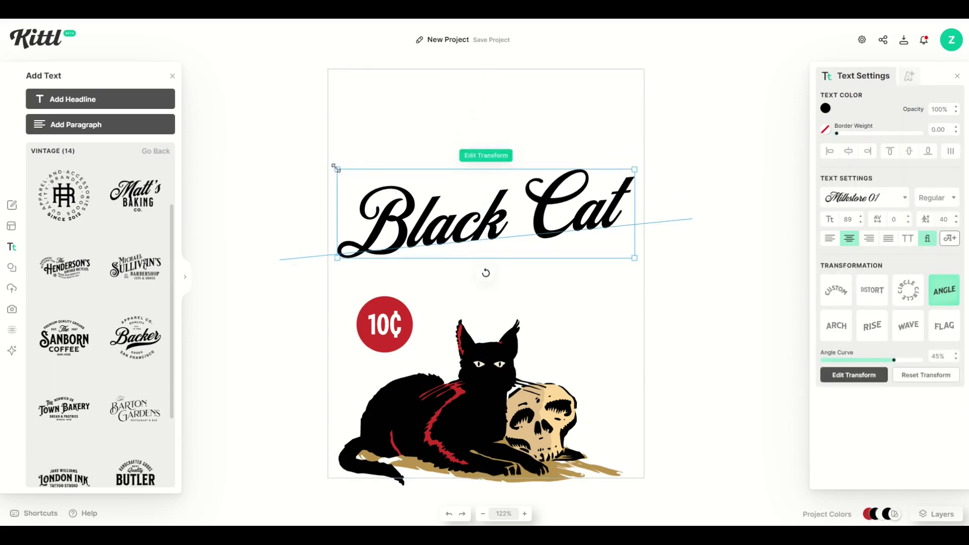
{"action": "left_click_drag", "start_coordinate": [335, 168], "coordinate": [389, 186]}
{"action": "left_click_drag", "start_coordinate": [426, 227], "coordinate": [401, 185]}
{"action": "left_click", "coordinate": [382, 132]}
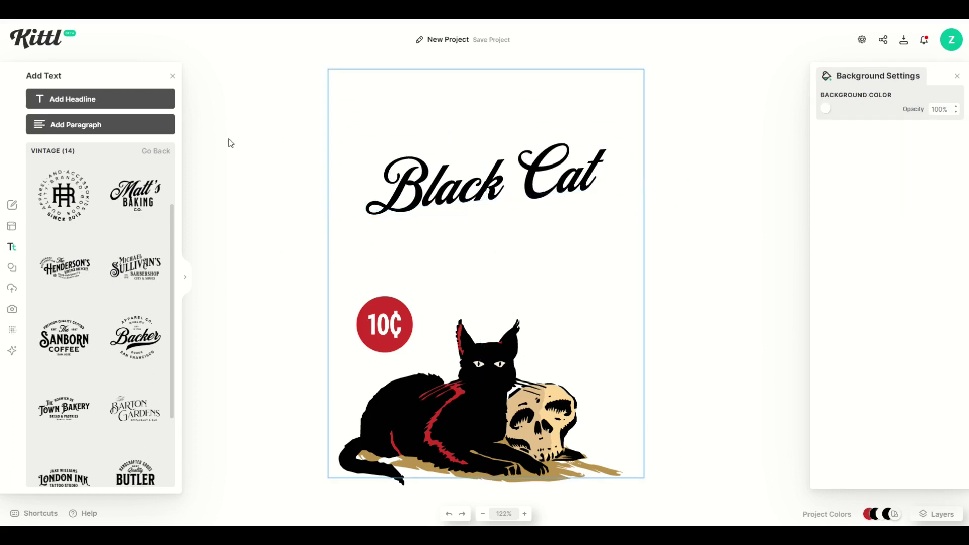
Add a headline reading "TALES FROM THE" in capitals
{"action": "left_click", "coordinate": [86, 99]}
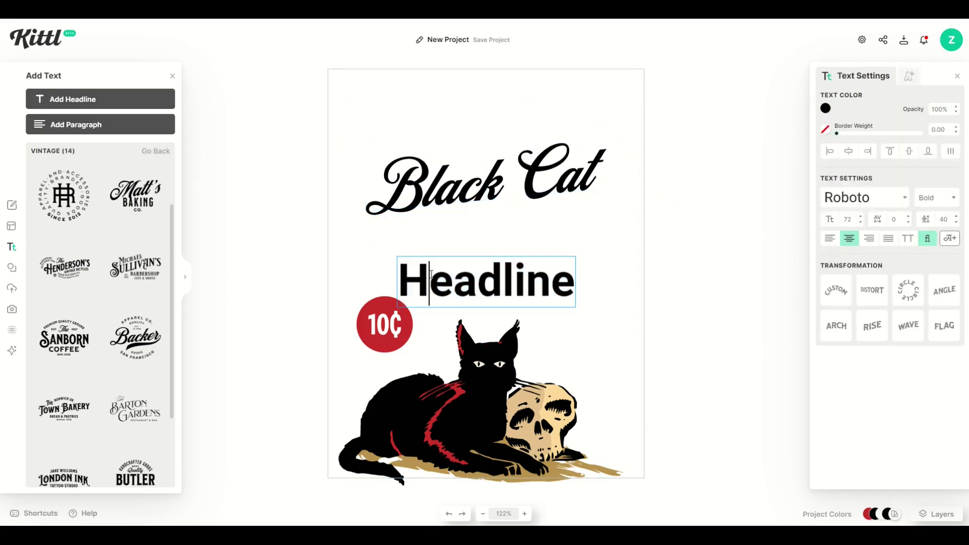
{"action": "type", "text": "Tales F"}
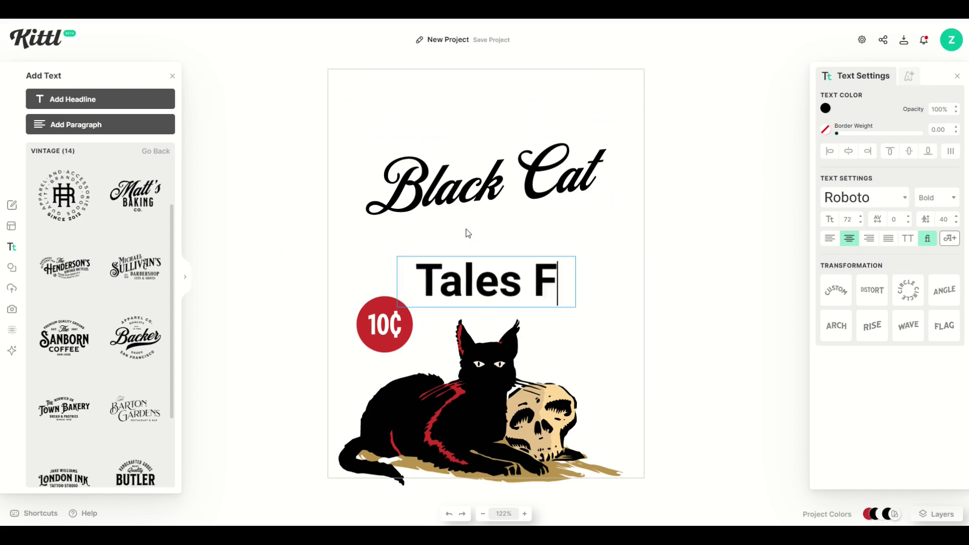
{"action": "type", "text": "rom Th"}
{"action": "key", "text": "BackSpace"}
{"action": "key", "text": "BackSpace"}
{"action": "key", "text": "BackSpace"}
{"action": "key", "text": "BackSpace"}
{"action": "key", "text": "BackSpace"}
{"action": "key", "text": "BackSpace"}
{"action": "key", "text": "BackSpace"}
{"action": "key", "text": "BackSpace"}
{"action": "key", "text": "BackSpace"}
{"action": "key", "text": "BackSpace"}
{"action": "key", "text": "BackSpace"}
{"action": "key", "text": "BackSpace"}
{"action": "key", "text": "BackSpace"}
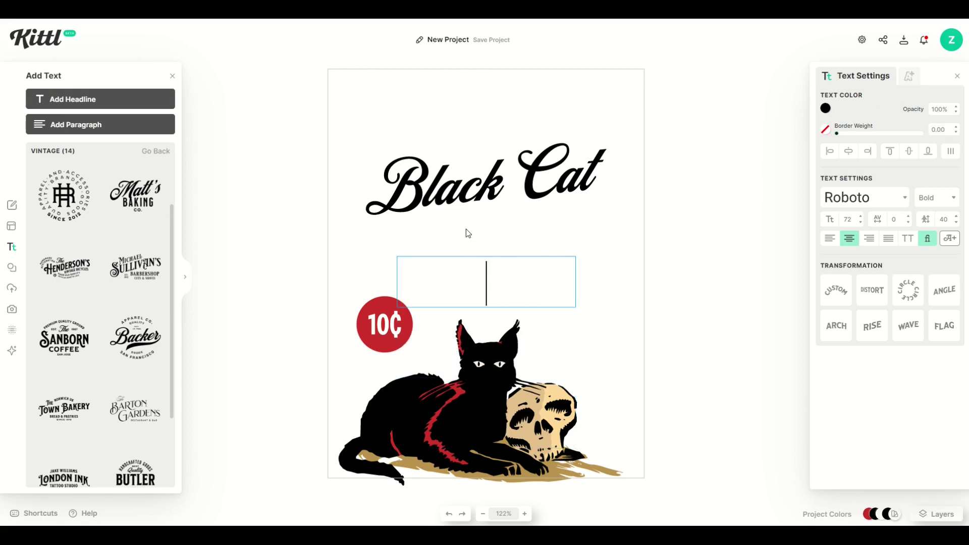
{"action": "type", "text": "TALES FROM THE"}
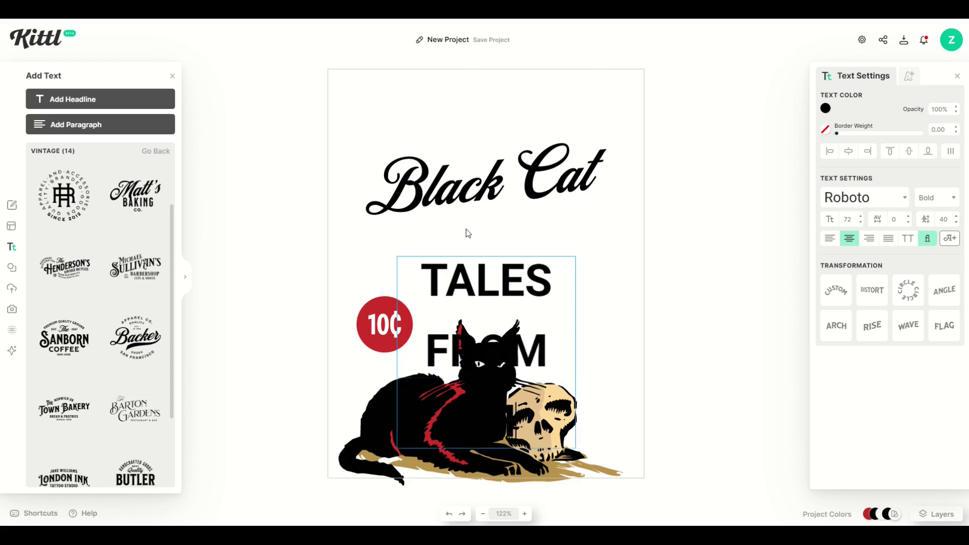
Fit "TALES FROM THE" on one line, scale it down and place it directly above "Black Cat"
{"action": "left_click_drag", "start_coordinate": [397, 330], "coordinate": [201, 330]}
{"action": "left_click_drag", "start_coordinate": [204, 257], "coordinate": [379, 135]}
Set the "Black Cat" angle curve to 35% and stagger the lettering closely beneath "TALES FROM THE"
{"action": "left_click", "coordinate": [448, 204]}
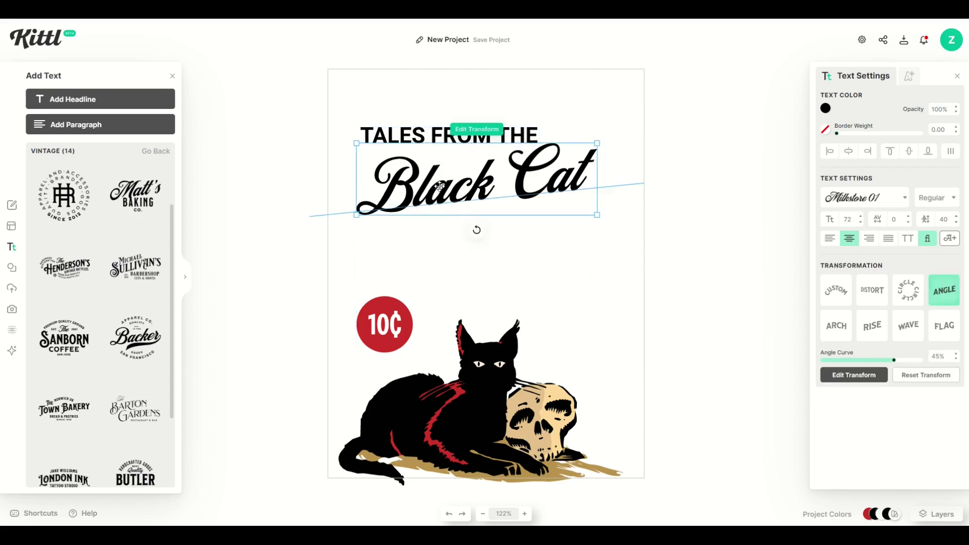
{"action": "left_click_drag", "start_coordinate": [440, 185], "coordinate": [443, 187]}
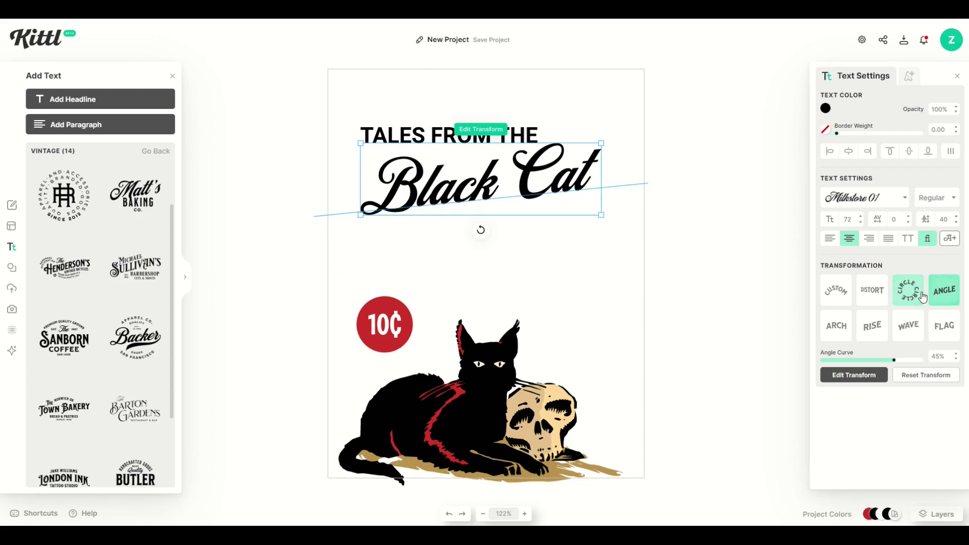
{"action": "mouse_move", "coordinate": [899, 364]}
{"action": "left_mouse_down"}
{"action": "mouse_move", "coordinate": [845, 366]}
{"action": "mouse_move", "coordinate": [938, 367]}
{"action": "mouse_move", "coordinate": [891, 373]}
{"action": "left_mouse_up"}
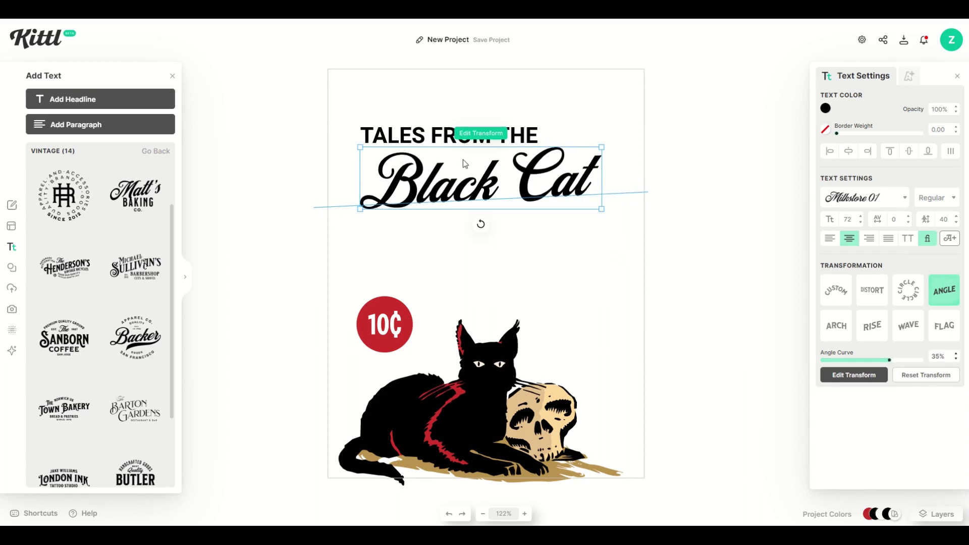
{"action": "left_click", "coordinate": [454, 139]}
Move the red price circle just below the word "Cat" and raise the cat illustration to just under the title
{"action": "left_click_drag", "start_coordinate": [396, 297], "coordinate": [604, 211]}
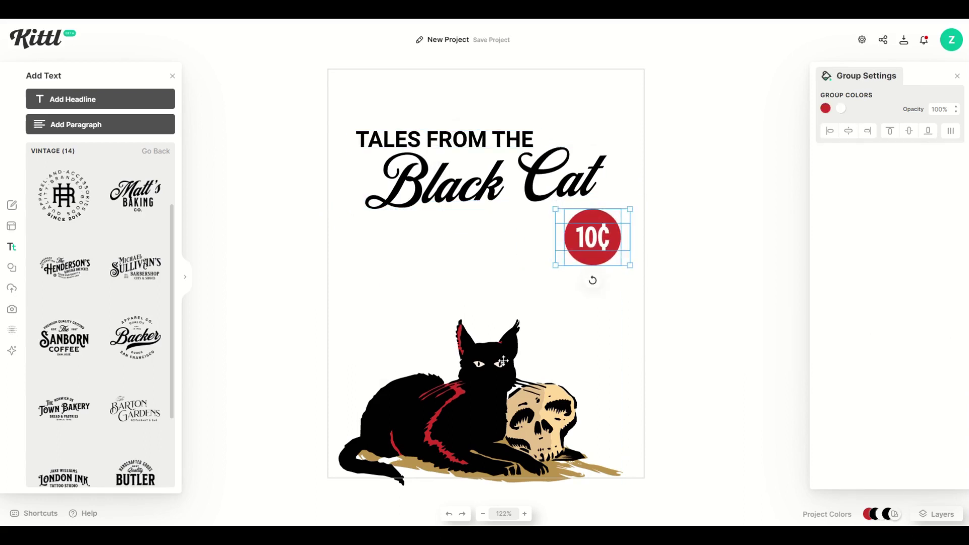
{"action": "left_click_drag", "start_coordinate": [493, 372], "coordinate": [506, 281]}
Add a new headline reading "IN THIS ISSUE" in capitals below the cat illustration
{"action": "left_click", "coordinate": [71, 101]}
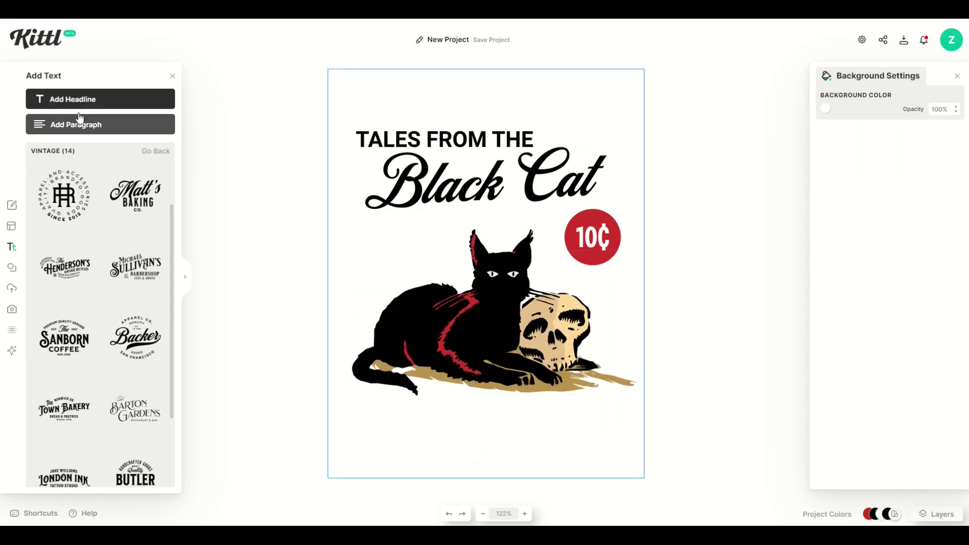
{"action": "left_click_drag", "start_coordinate": [416, 283], "coordinate": [385, 407]}
{"action": "type", "text": "iN"}
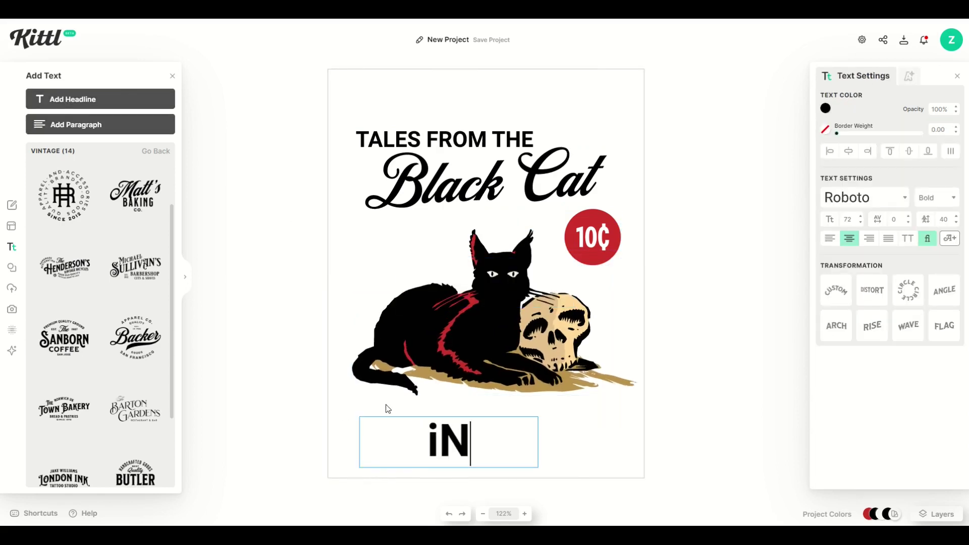
{"action": "key", "text": "BackSpace"}
{"action": "key", "text": "BackSpace"}
{"action": "type", "text": "IN THIS ISSUE"}
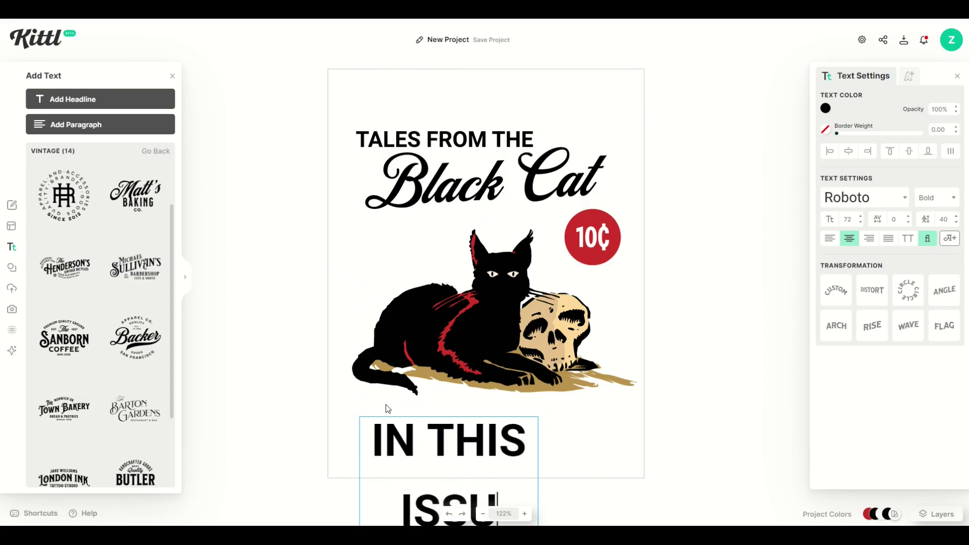
Scale the headline down to one line under the cat and add a colon so it reads "IN THIS ISSUE:"
{"action": "key", "text": "Escape"}
{"action": "left_click_drag", "start_coordinate": [682, 448], "coordinate": [540, 447]}
{"action": "type", "text": ":"}
{"action": "key", "text": "Escape"}
{"action": "key", "text": "Escape"}
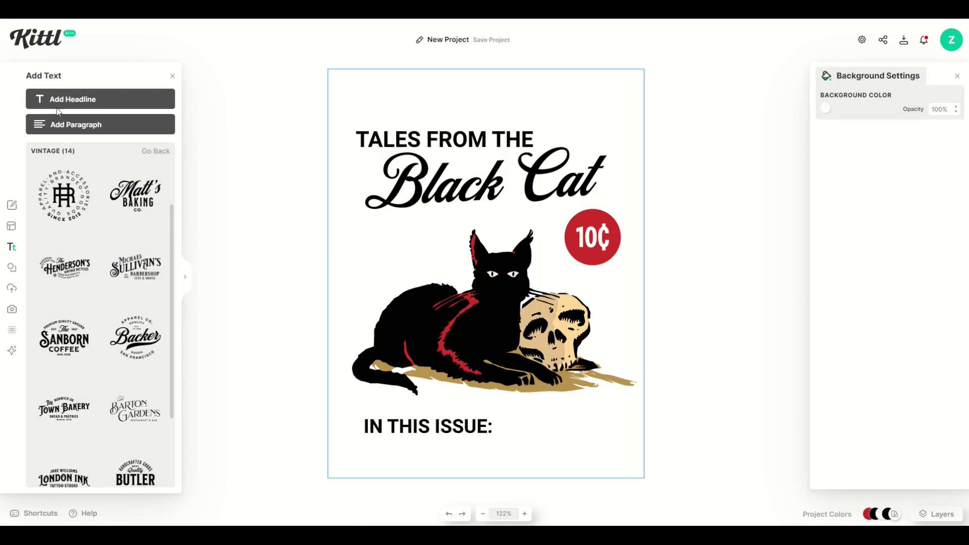
Add a smaller headline reading "Molly Wakes Up The Neighborhood!" and place it directly beneath "IN THIS ISSUE:"
{"action": "left_click", "coordinate": [100, 99]}
{"action": "left_click_drag", "start_coordinate": [427, 278], "coordinate": [456, 460]}
{"action": "left_click", "coordinate": [470, 456]}
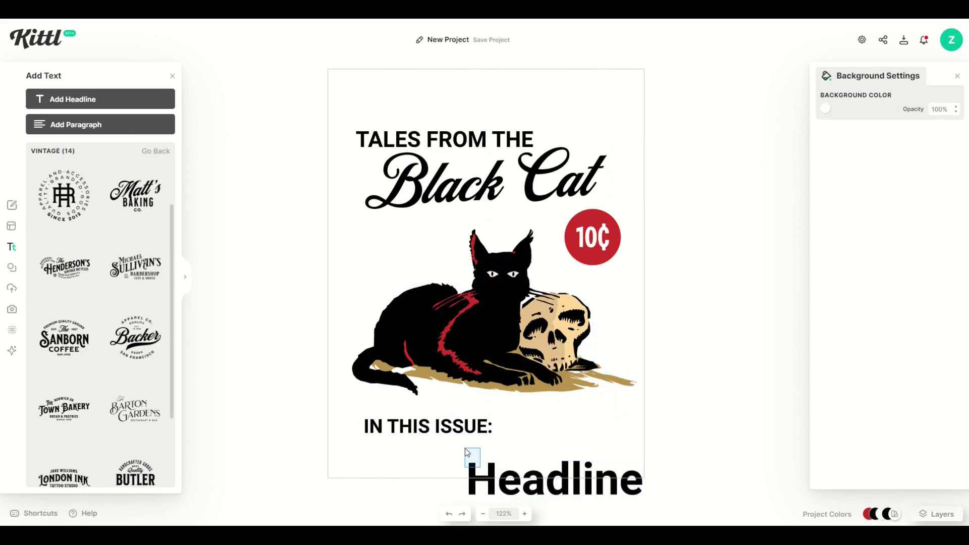
{"action": "left_click", "coordinate": [472, 463]}
{"action": "double_click", "coordinate": [473, 462]}
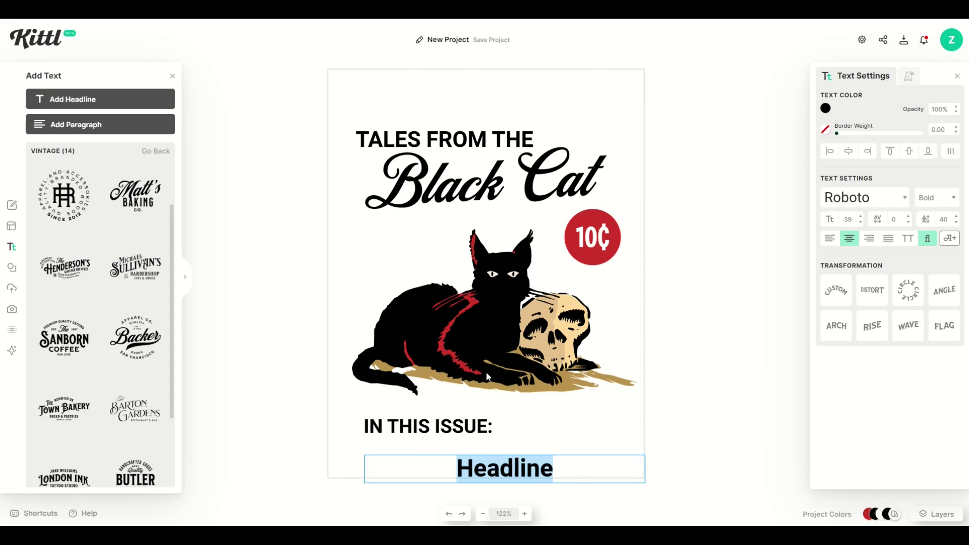
{"action": "type", "text": "Molly Wakes Up The Neighborhood!"}
{"action": "key", "text": "Escape"}
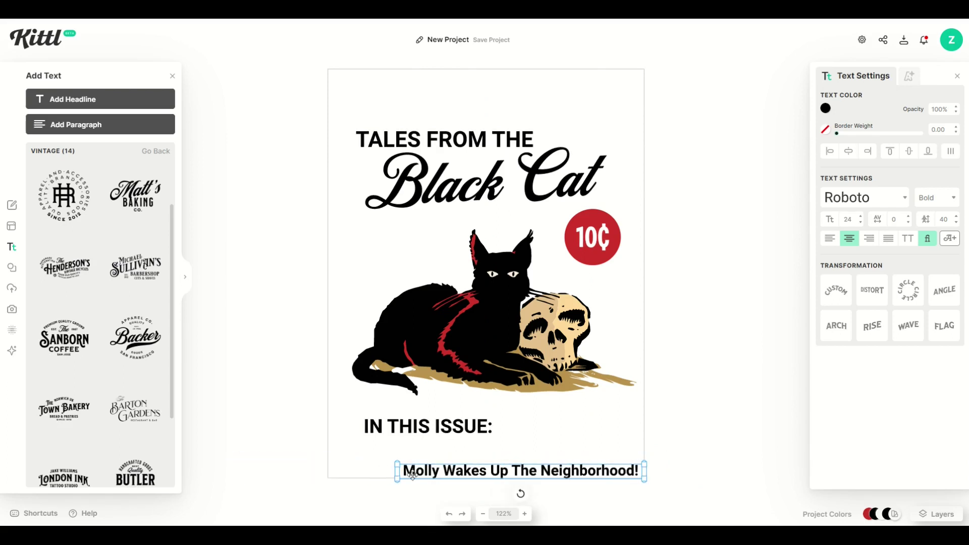
{"action": "left_click_drag", "start_coordinate": [412, 474], "coordinate": [374, 448]}
{"action": "left_click", "coordinate": [256, 174]}
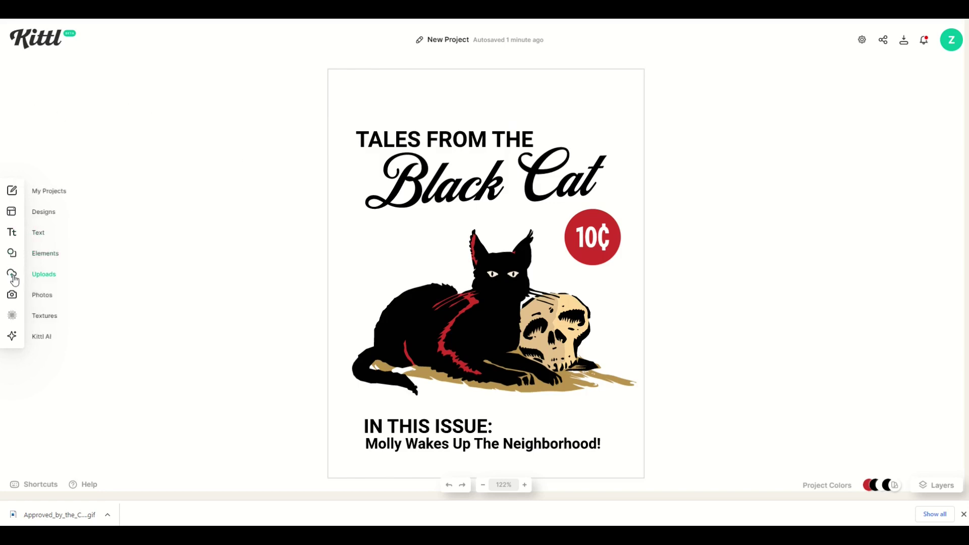
{"action": "left_click", "coordinate": [30, 280]}
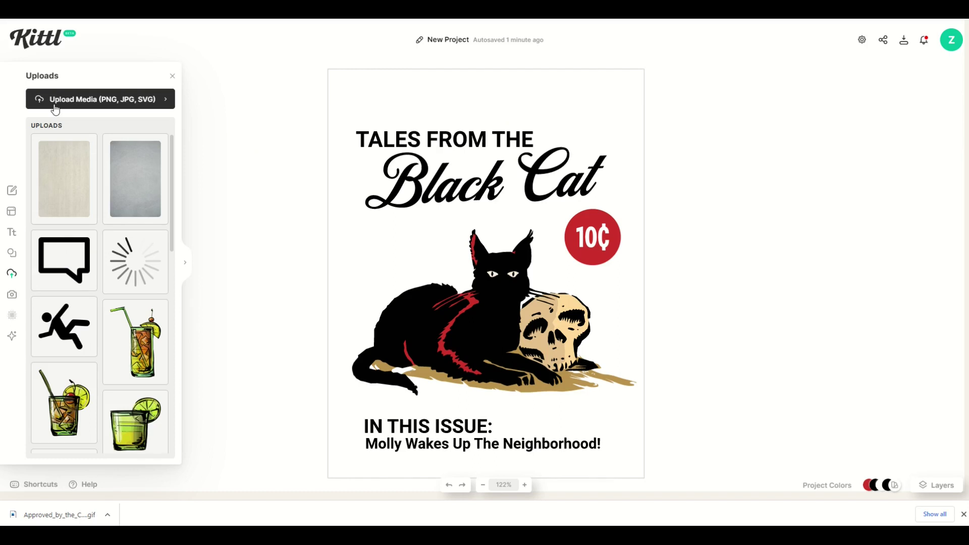
{"action": "left_click", "coordinate": [72, 108]}
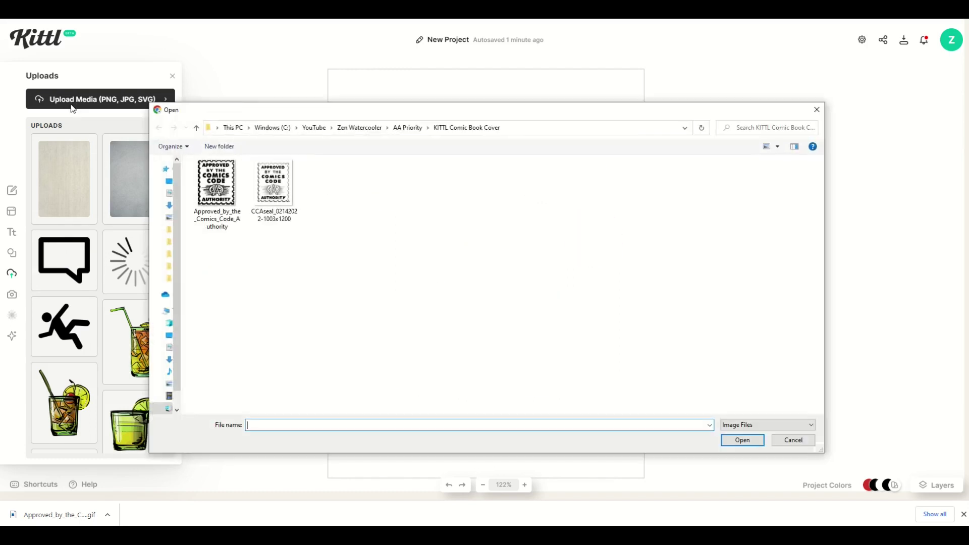
{"action": "double_click", "coordinate": [275, 196]}
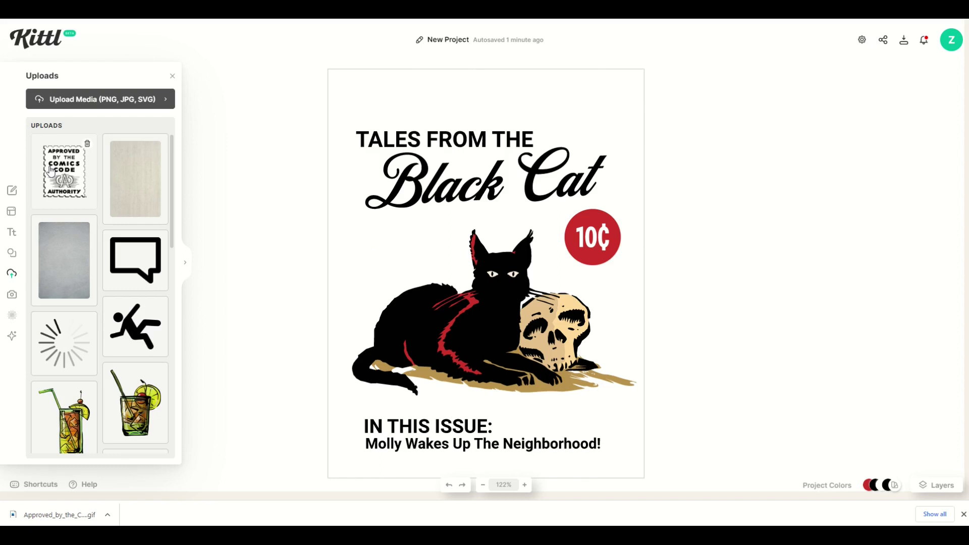
Add the Comics Code seal to the page, shrink it and place it in the upper-right corner above the title
{"action": "left_click", "coordinate": [51, 170]}
{"action": "left_click_drag", "start_coordinate": [454, 266], "coordinate": [448, 299]}
{"action": "left_click_drag", "start_coordinate": [476, 331], "coordinate": [609, 105]}
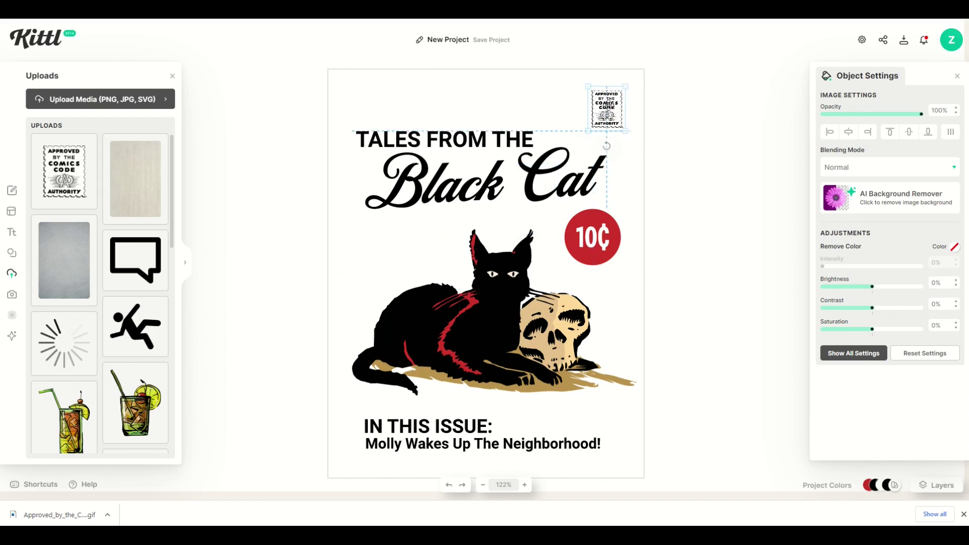
{"action": "left_click", "coordinate": [296, 135]}
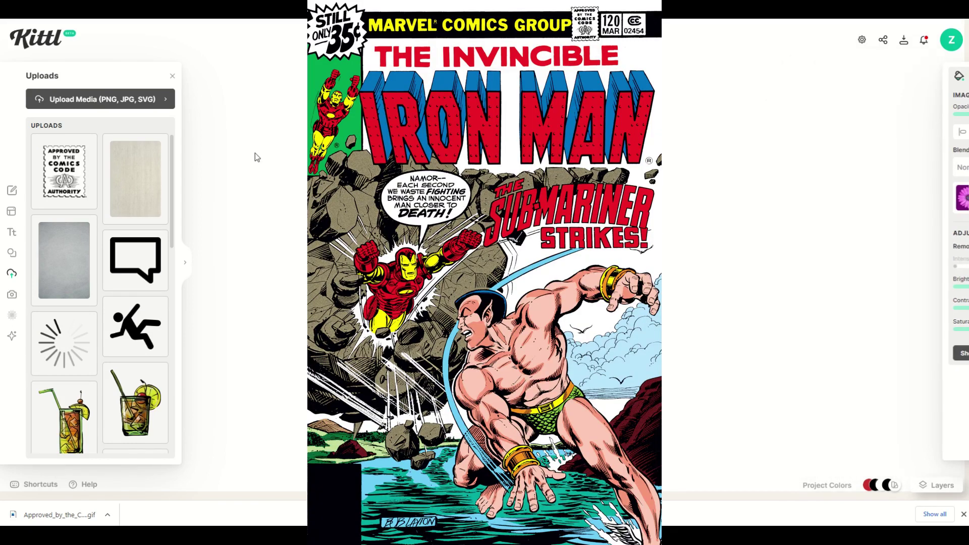
{"action": "left_click", "coordinate": [172, 76]}
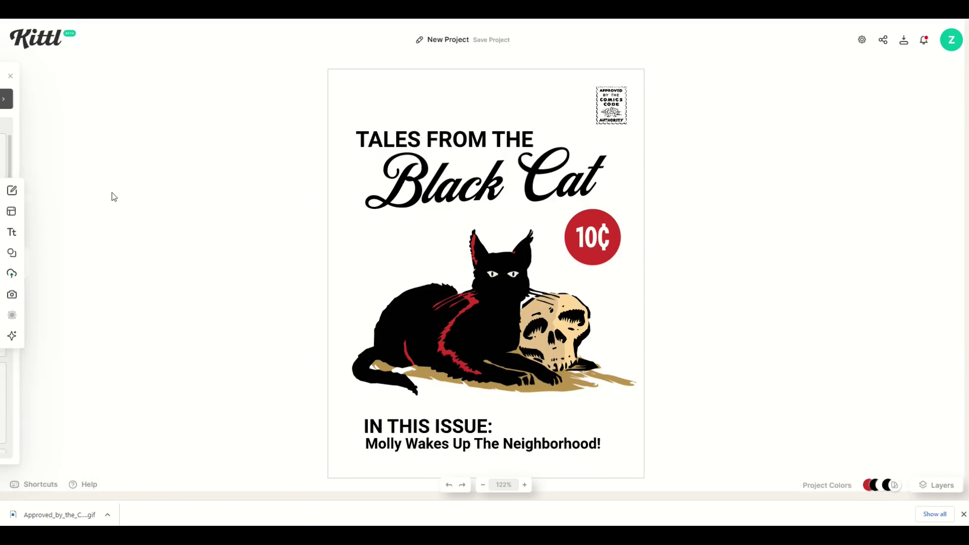
Add a basic square shape and reshape it into a thin dark banner spanning the page width above the title
{"action": "left_click", "coordinate": [13, 257]}
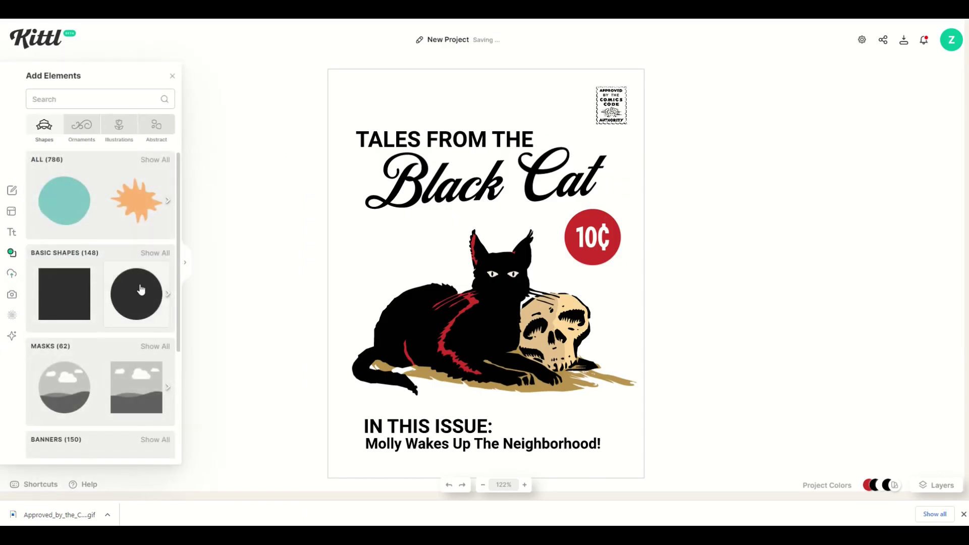
{"action": "left_click", "coordinate": [148, 254]}
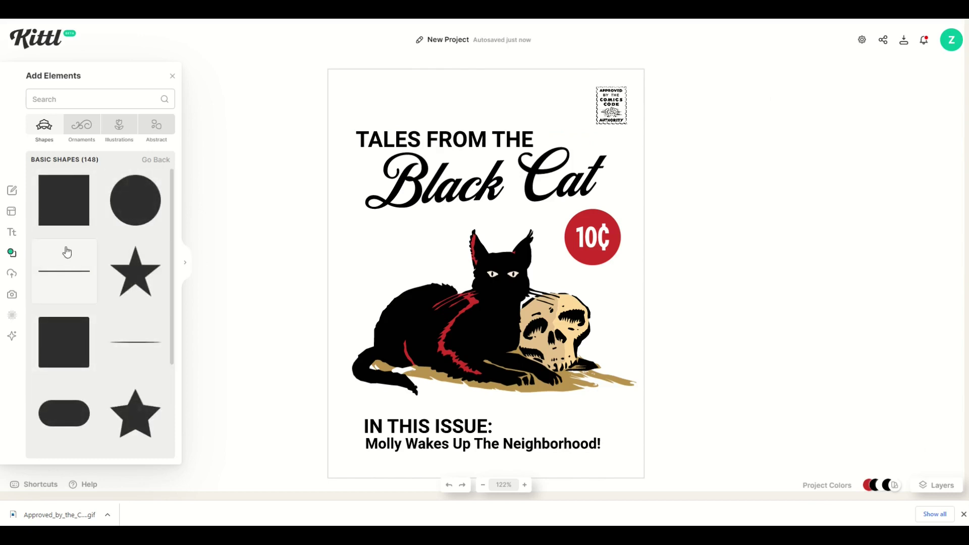
{"action": "left_click", "coordinate": [58, 210]}
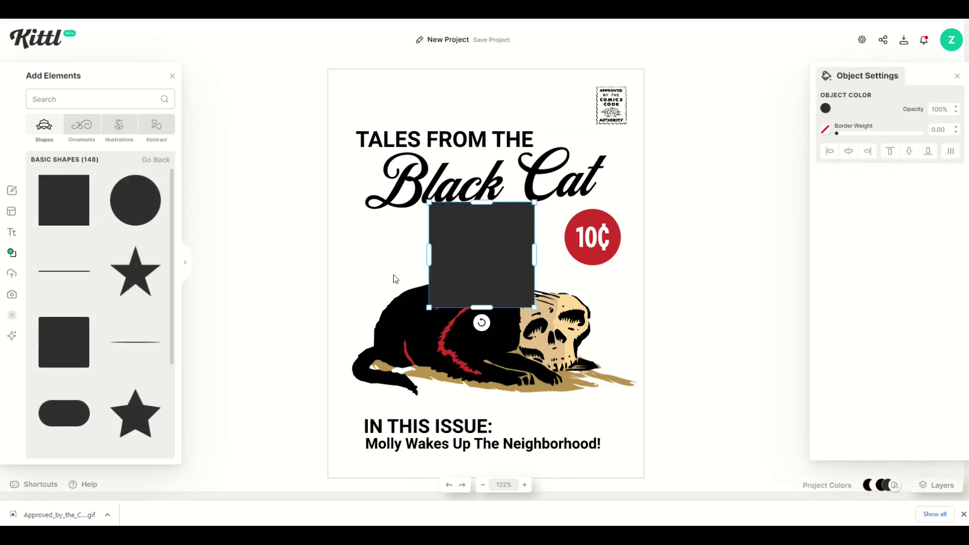
{"action": "left_click_drag", "start_coordinate": [471, 261], "coordinate": [366, 136]}
{"action": "left_click_drag", "start_coordinate": [376, 182], "coordinate": [648, 90]}
{"action": "left_click_drag", "start_coordinate": [571, 92], "coordinate": [571, 97]}
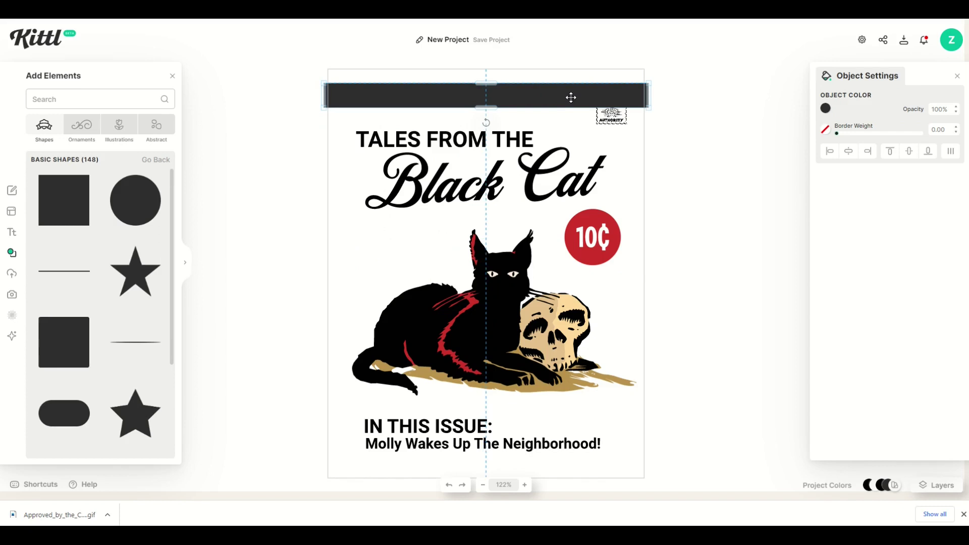
Bring the Comics Code seal to the front so it sits over the dark banner
{"action": "left_click", "coordinate": [597, 116]}
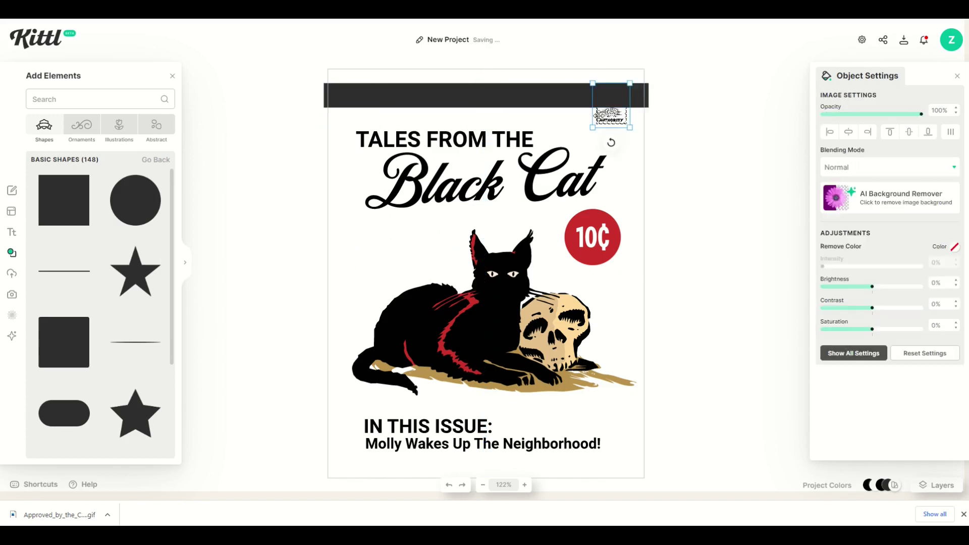
{"action": "right_click", "coordinate": [603, 115]}
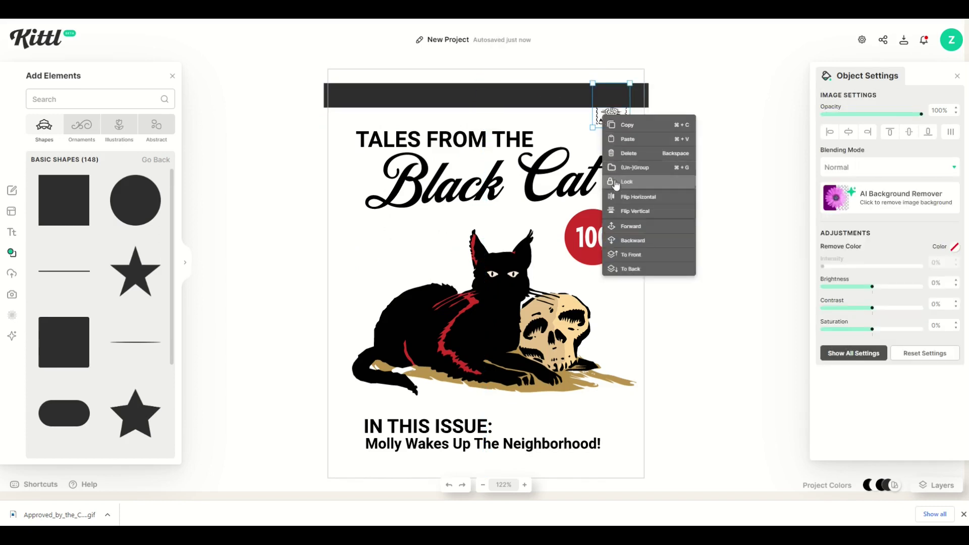
{"action": "left_click", "coordinate": [631, 256]}
{"action": "left_click", "coordinate": [56, 57]}
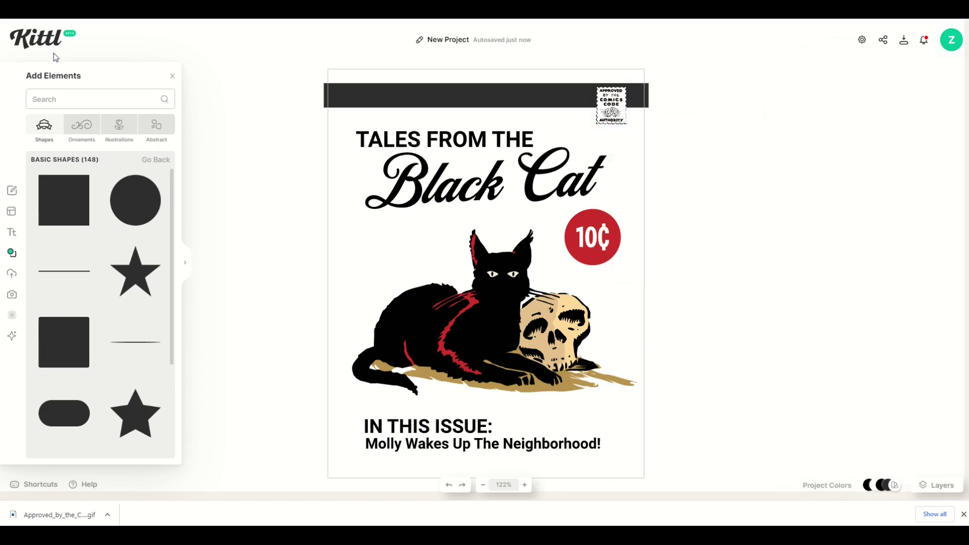
Add a scaled-down headline over the dark banner reading "FELINE COMICS GROUP" and widen its text box to fit one line
{"action": "left_click", "coordinate": [12, 235]}
{"action": "left_click", "coordinate": [59, 100]}
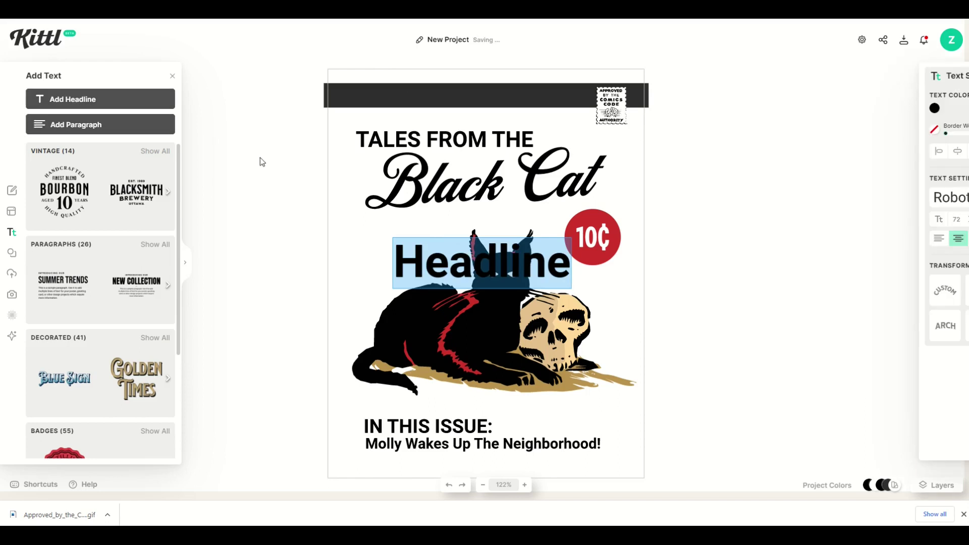
{"action": "left_click_drag", "start_coordinate": [406, 257], "coordinate": [348, 98]}
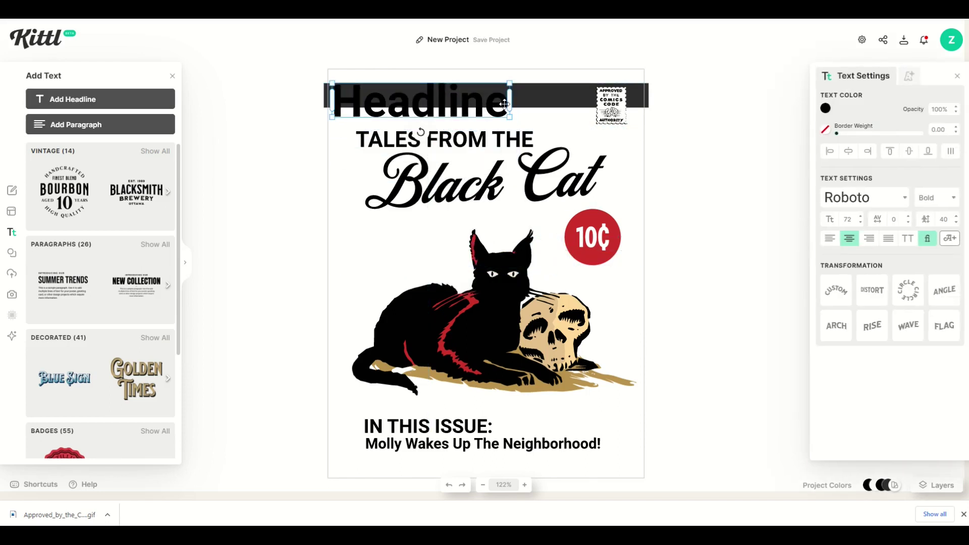
{"action": "mouse_move", "coordinate": [505, 104]}
{"action": "left_mouse_down"}
{"action": "mouse_move", "coordinate": [659, 115]}
{"action": "mouse_move", "coordinate": [609, 103]}
{"action": "mouse_move", "coordinate": [502, 107]}
{"action": "left_mouse_up"}
{"action": "double_click", "coordinate": [421, 92]}
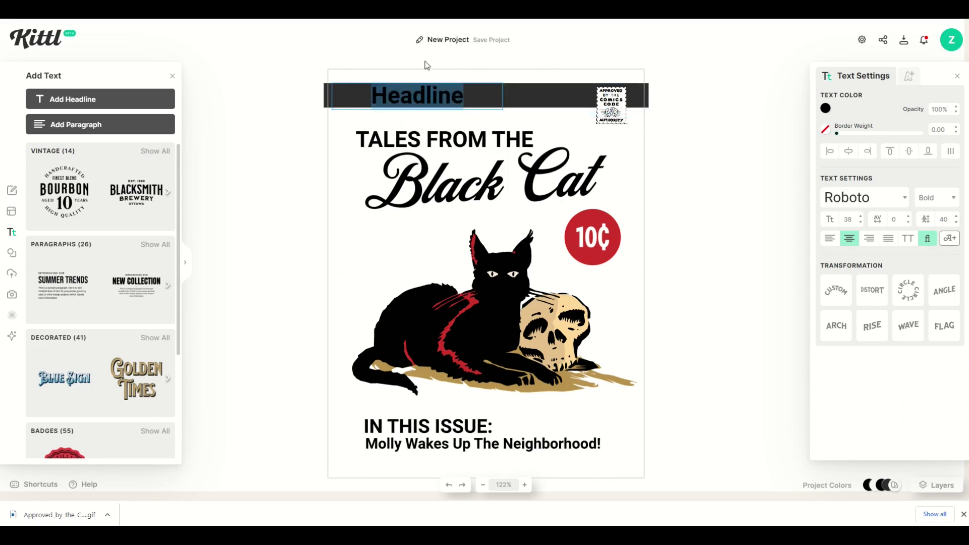
{"action": "type", "text": "FELINE COMICS"}
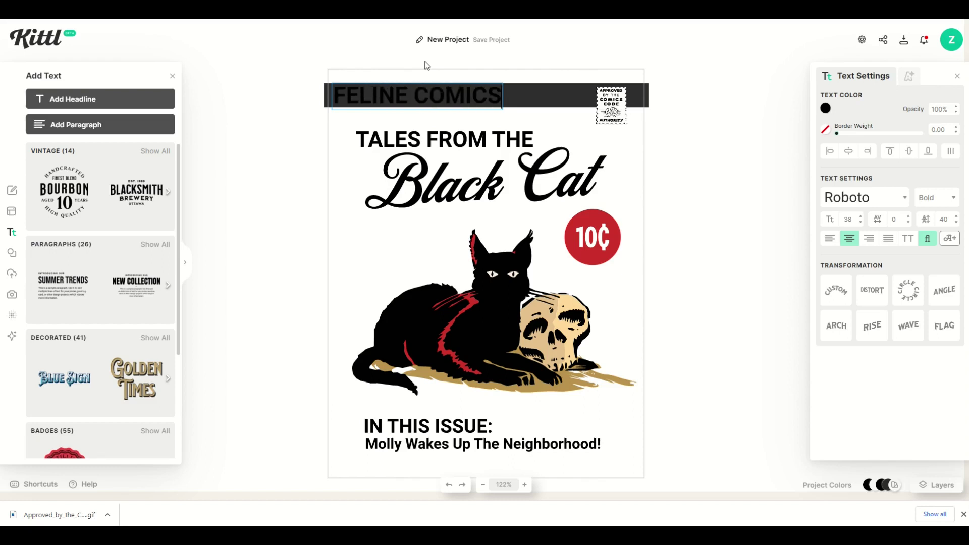
{"action": "key", "text": "Return"}
{"action": "type", "text": "GROUP"}
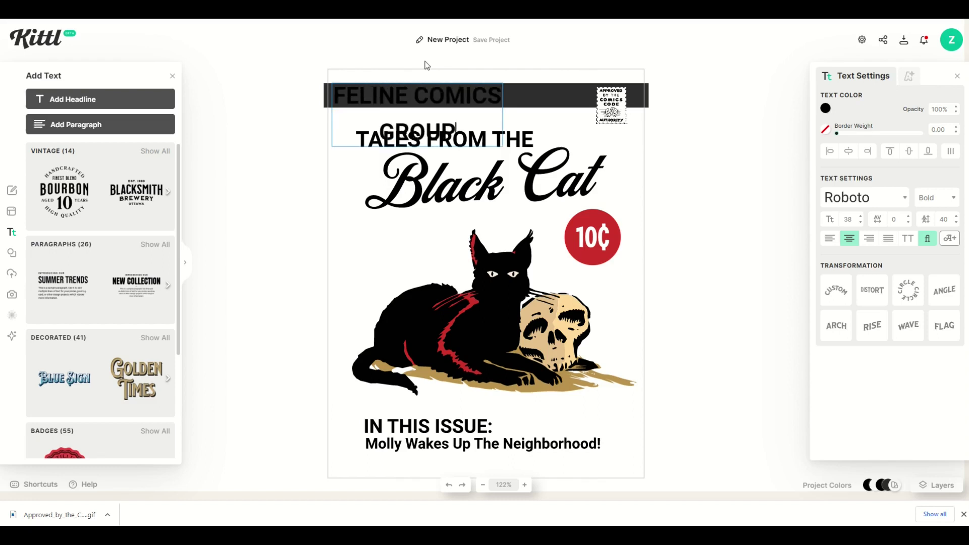
{"action": "left_click_drag", "start_coordinate": [503, 115], "coordinate": [646, 126]}
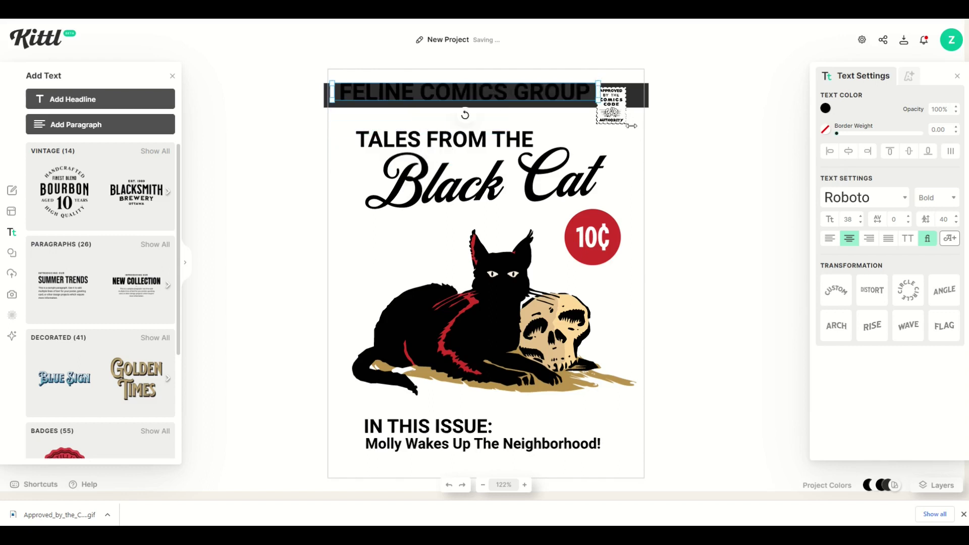
Color "FELINE COMICS GROUP" white, reduce it to size 34 and position it inside the banner beside the seal
{"action": "left_click_drag", "start_coordinate": [470, 91], "coordinate": [447, 96]}
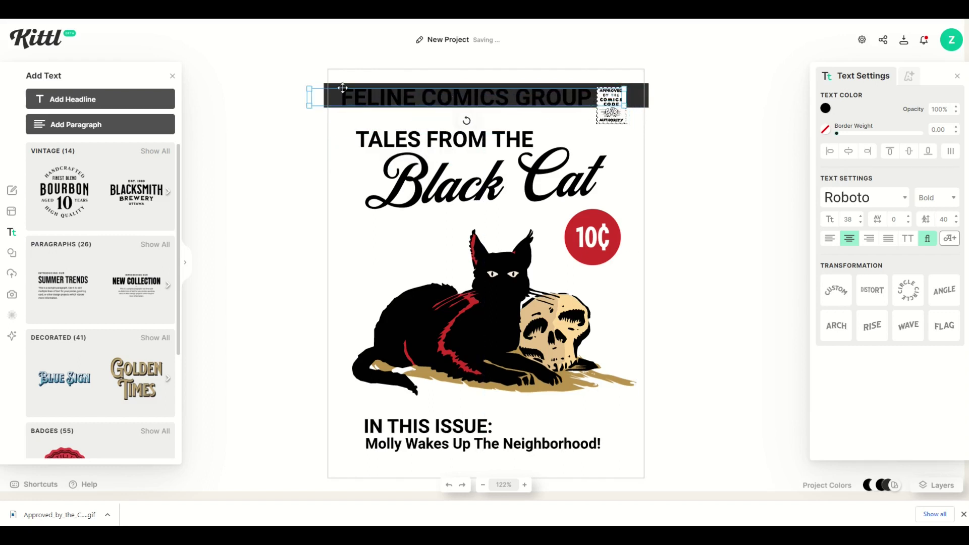
{"action": "left_click_drag", "start_coordinate": [311, 91], "coordinate": [336, 89]}
{"action": "left_click", "coordinate": [825, 108]}
{"action": "left_click_drag", "start_coordinate": [767, 167], "coordinate": [604, 102]}
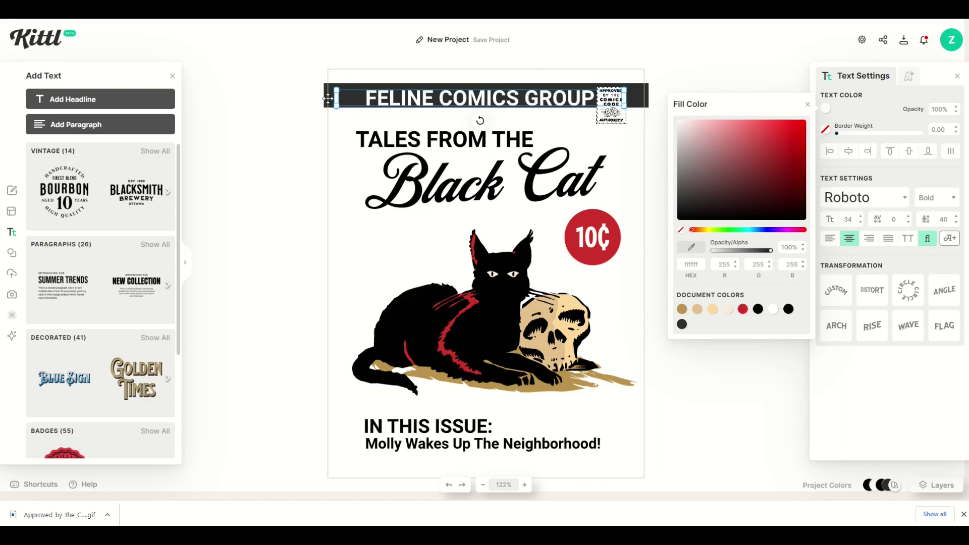
{"action": "left_click", "coordinate": [328, 98]}
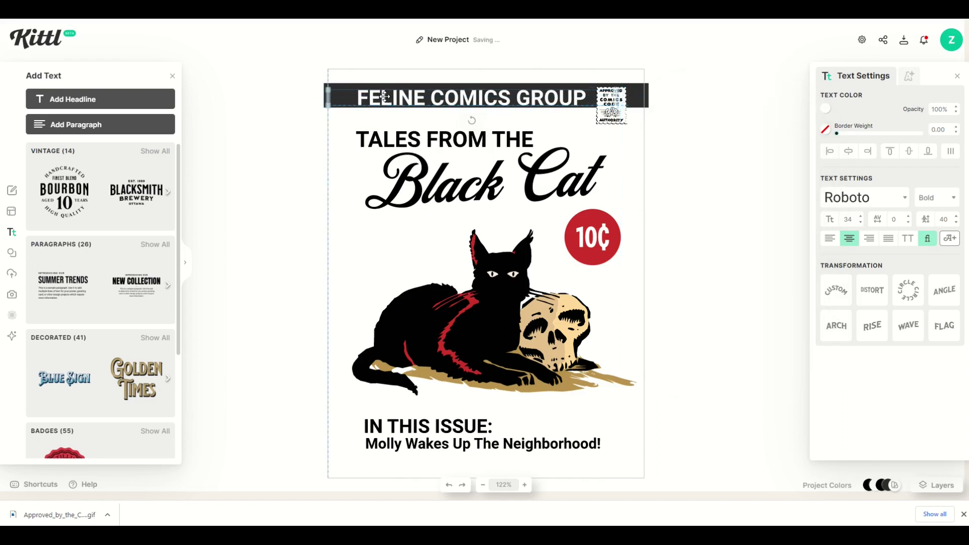
{"action": "left_click", "coordinate": [281, 136]}
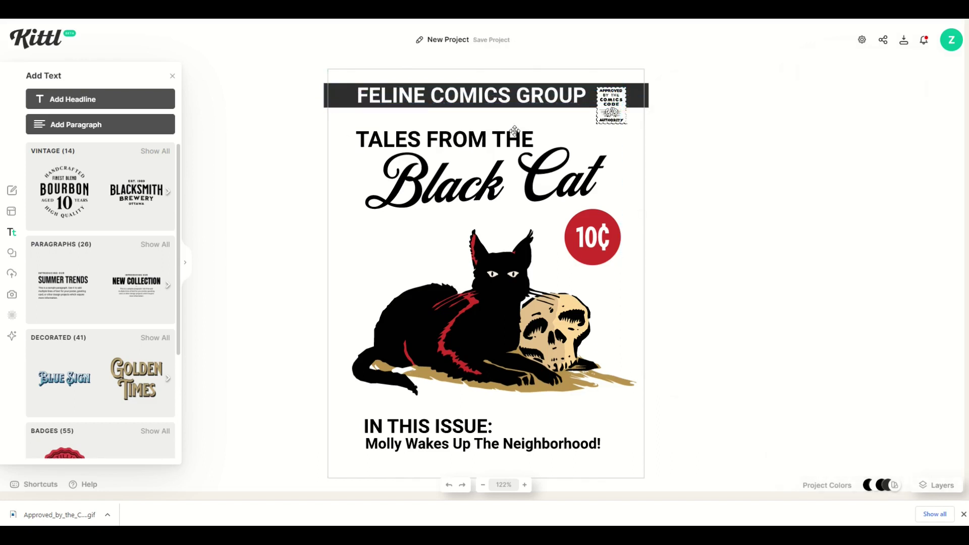
Move the Comics Code seal up and slightly right so it is vertically centered on the banner
{"action": "left_click_drag", "start_coordinate": [611, 108], "coordinate": [616, 99]}
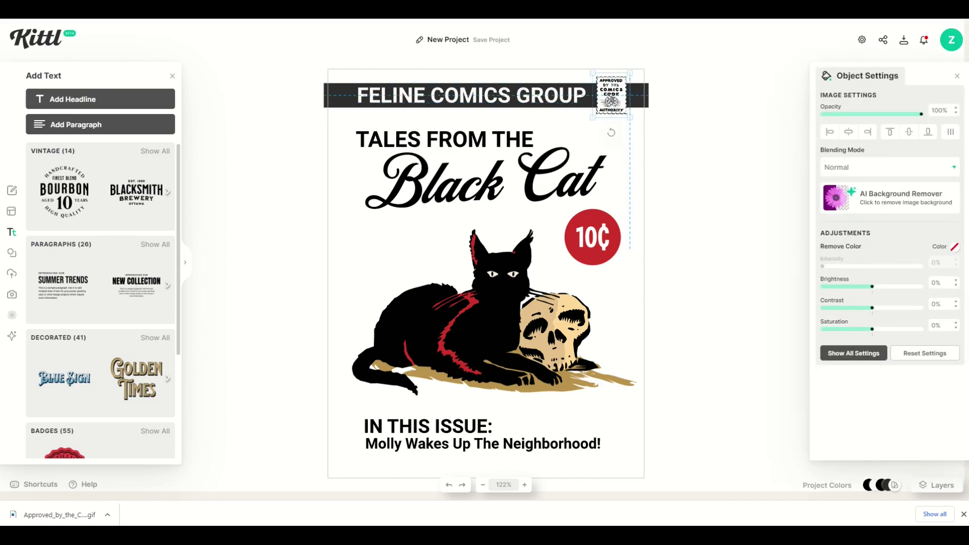
{"action": "left_click", "coordinate": [714, 210]}
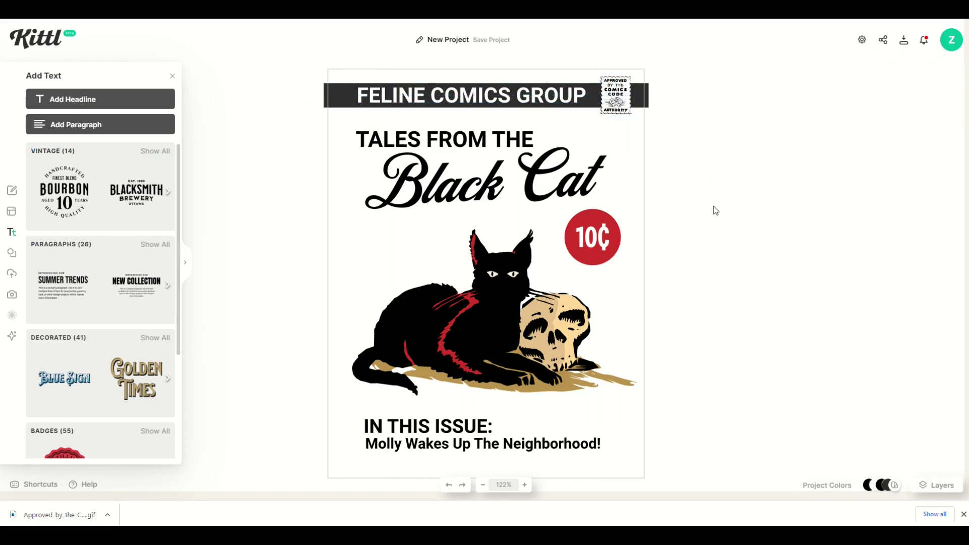
Shrink the red 10¢ price circle and tuck it just under the end of the word "Cat"
{"action": "left_click", "coordinate": [587, 243]}
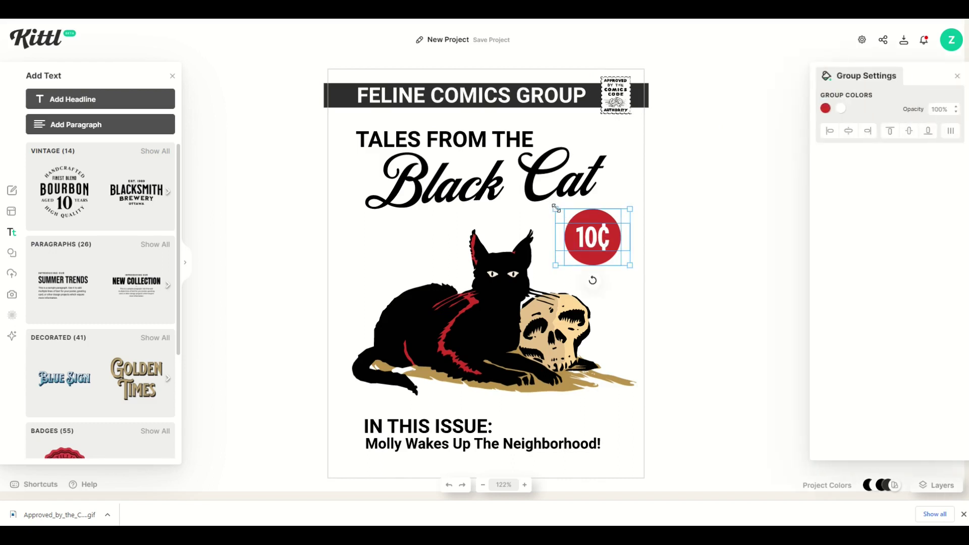
{"action": "left_click_drag", "start_coordinate": [556, 208], "coordinate": [606, 224]}
{"action": "left_click", "coordinate": [215, 226]}
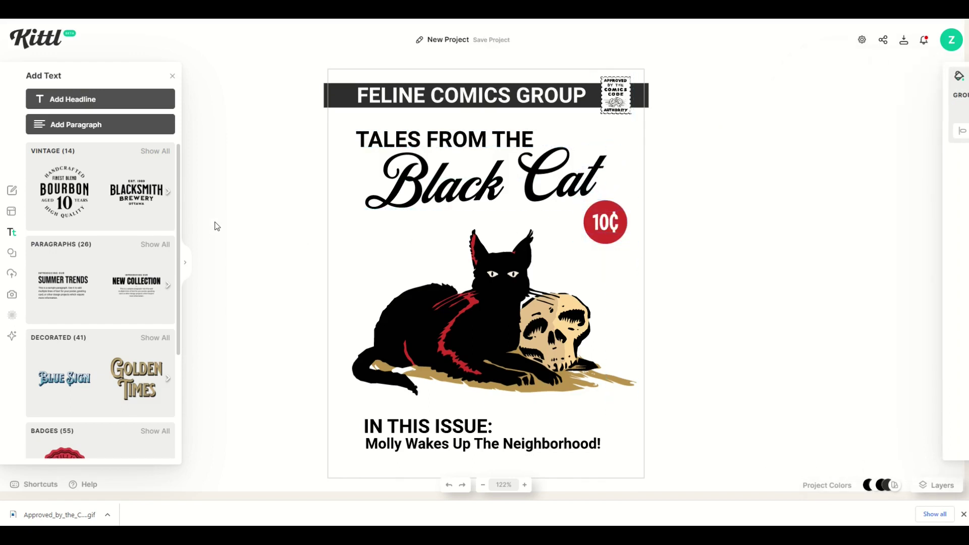
Check the Iron Man #120 cover as reference, and recolor the pasted white square black and shift it down over the cat illustration
{"action": "key", "text": "ctrl+Tab"}
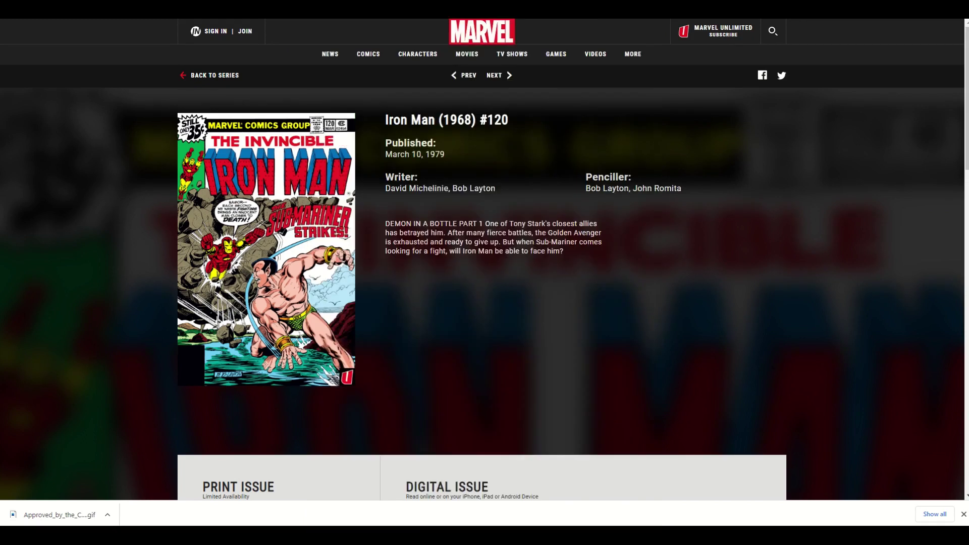
{"action": "key", "text": "ctrl+Tab"}
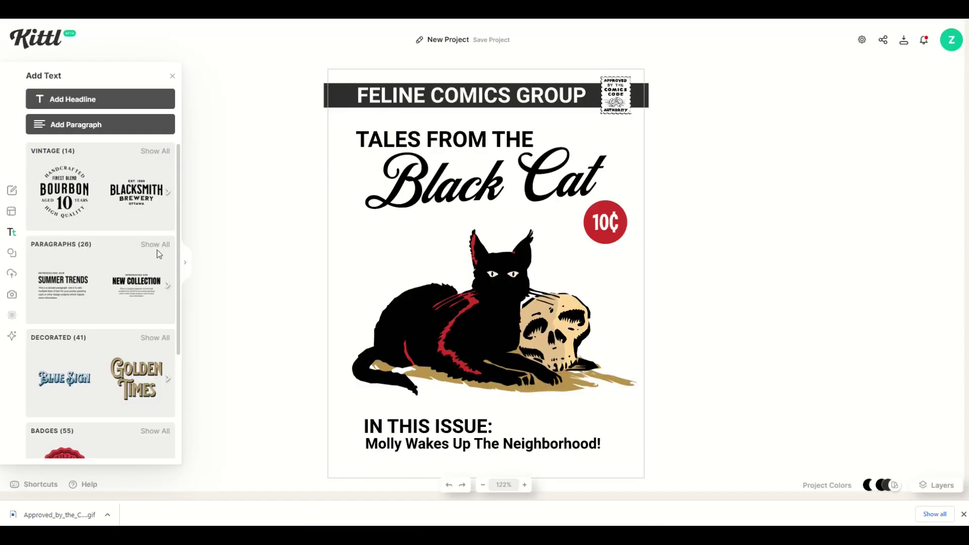
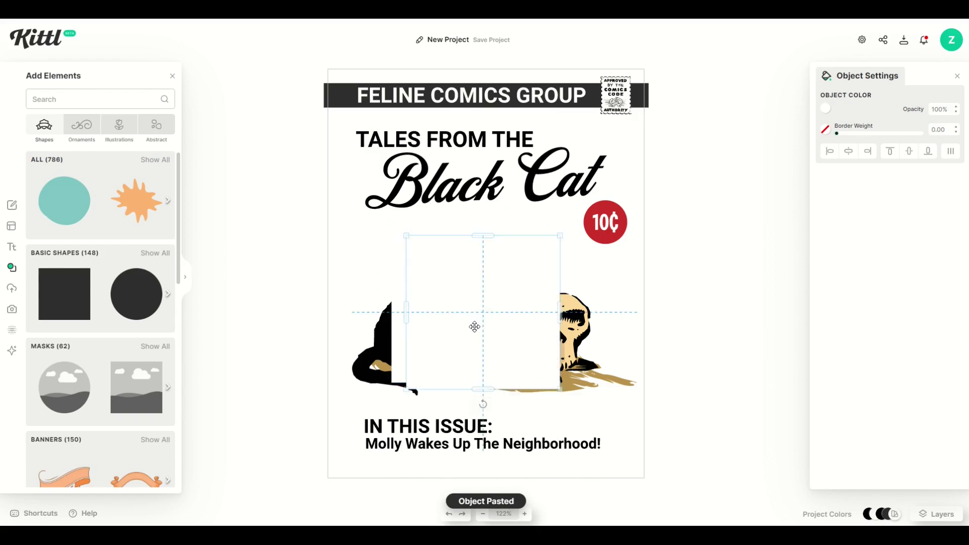
{"action": "left_click", "coordinate": [823, 110]}
{"action": "left_click", "coordinate": [709, 177]}
{"action": "left_click_drag", "start_coordinate": [476, 312], "coordinate": [486, 346]}
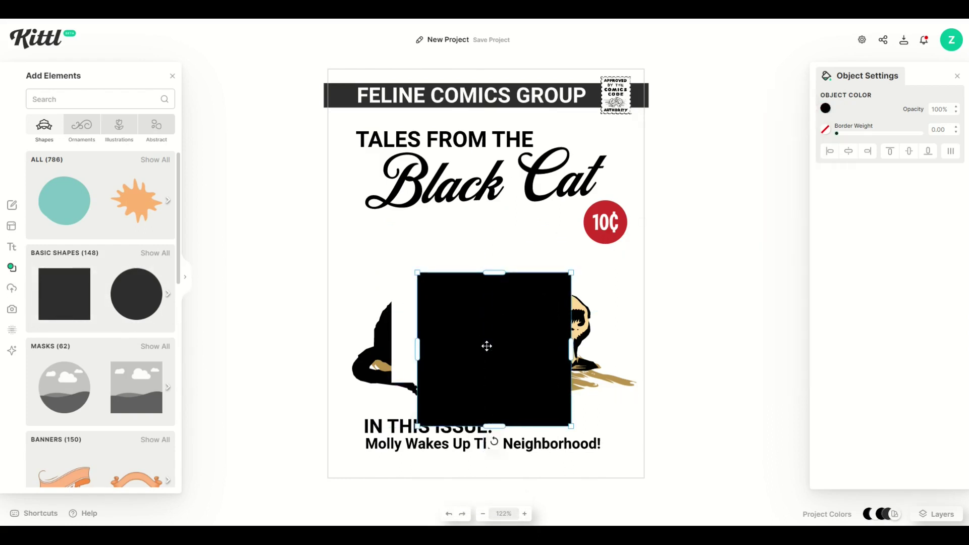
Bring the white square to the front and resize it slightly smaller than the black square, leaving a thin black border
{"action": "left_click_drag", "start_coordinate": [398, 325], "coordinate": [407, 303]}
{"action": "right_click", "coordinate": [407, 303]}
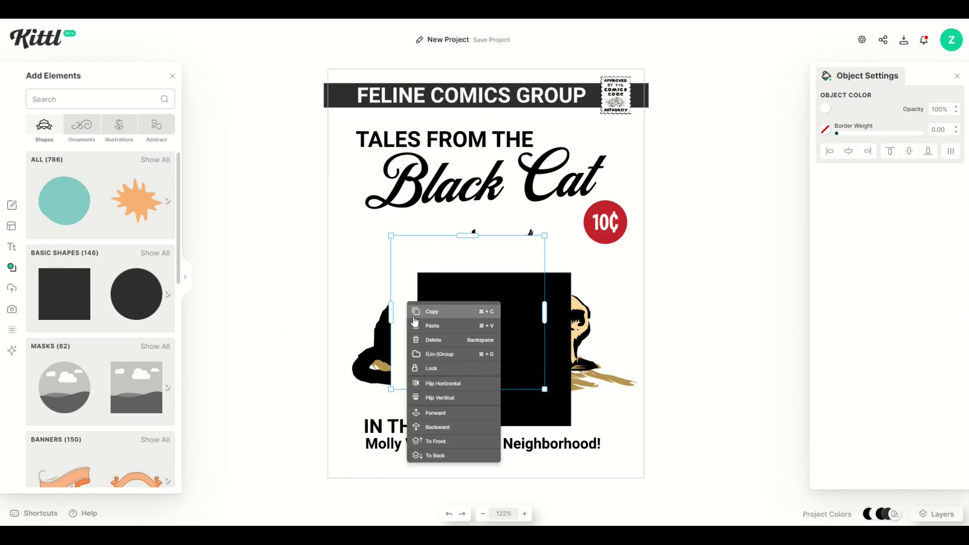
{"action": "left_click", "coordinate": [436, 442]}
{"action": "left_click_drag", "start_coordinate": [390, 237], "coordinate": [419, 269]}
{"action": "left_click_drag", "start_coordinate": [462, 318], "coordinate": [459, 319]}
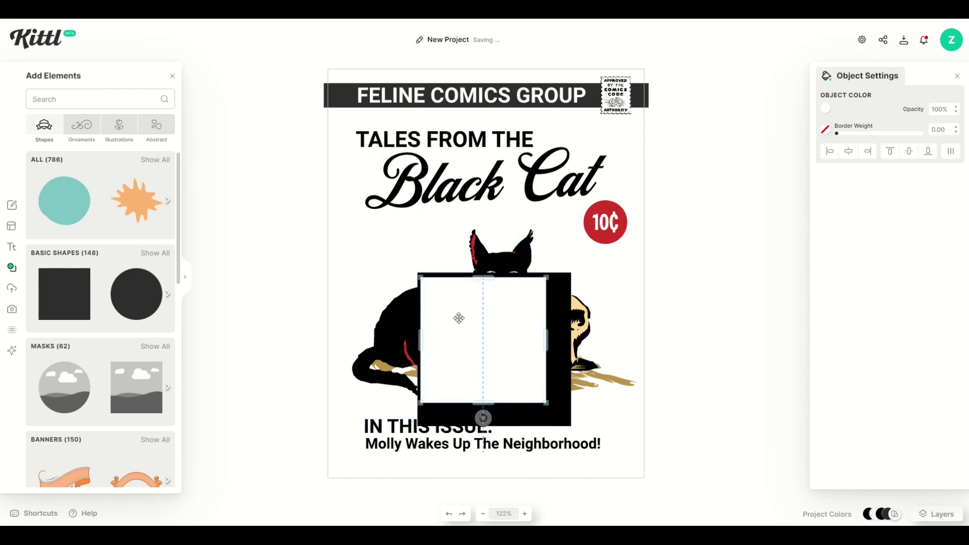
{"action": "mouse_move", "coordinate": [546, 403]}
{"action": "left_mouse_down"}
{"action": "mouse_move", "coordinate": [566, 423]}
{"action": "mouse_move", "coordinate": [555, 397]}
{"action": "left_mouse_up"}
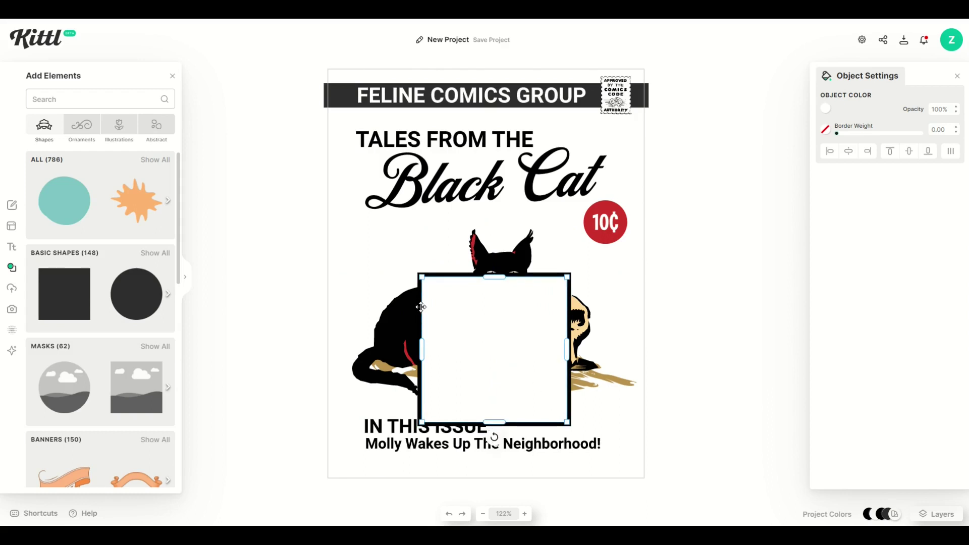
Align the white and black squares to a common center horizontally and vertically, and group them into a bordered box
{"action": "left_click_drag", "start_coordinate": [416, 282], "coordinate": [451, 302]}
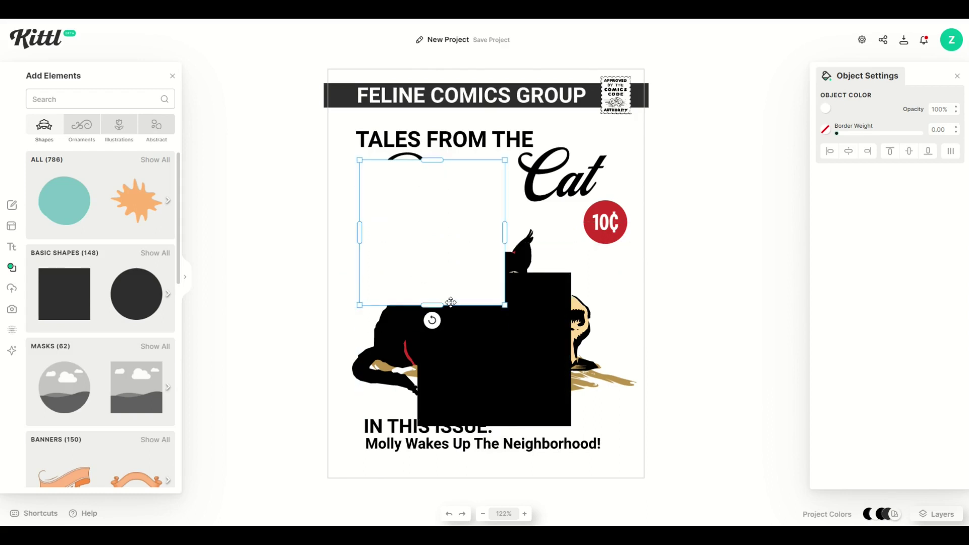
{"action": "left_click", "coordinate": [530, 374]}
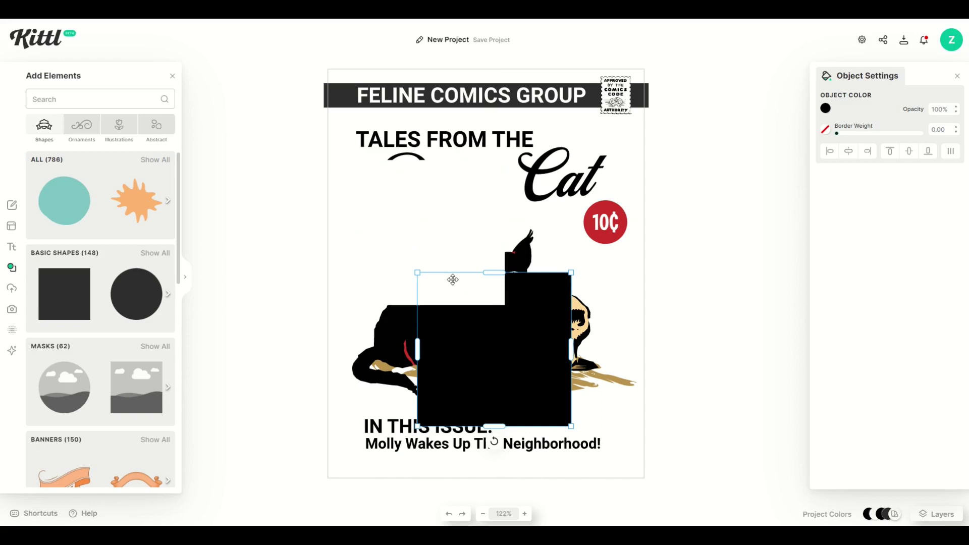
{"action": "left_click", "coordinate": [430, 246], "text": "shift"}
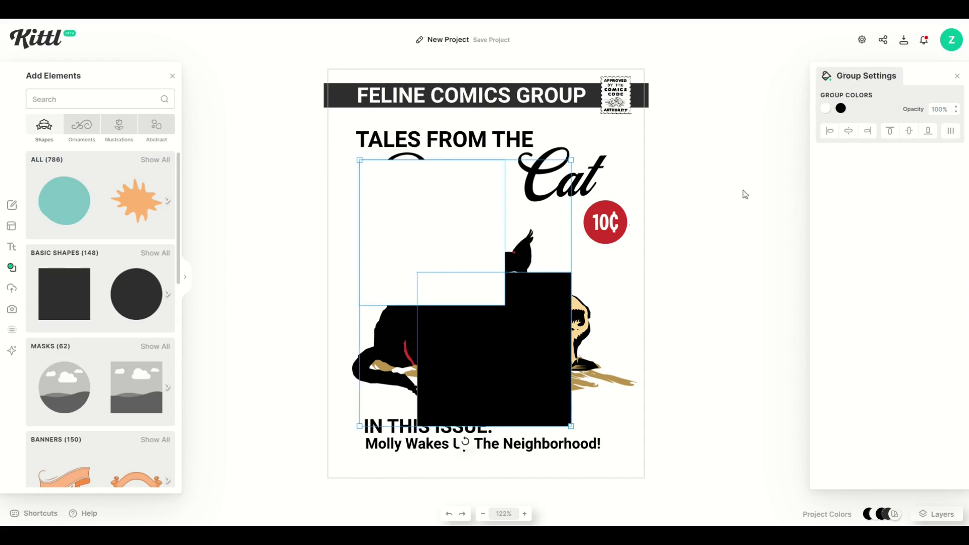
{"action": "left_click", "coordinate": [848, 132]}
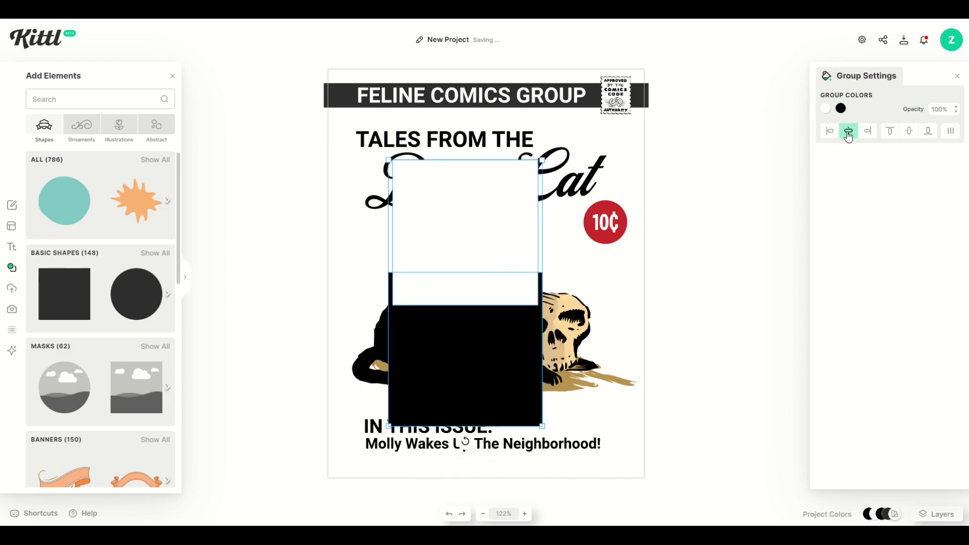
{"action": "left_click", "coordinate": [908, 133]}
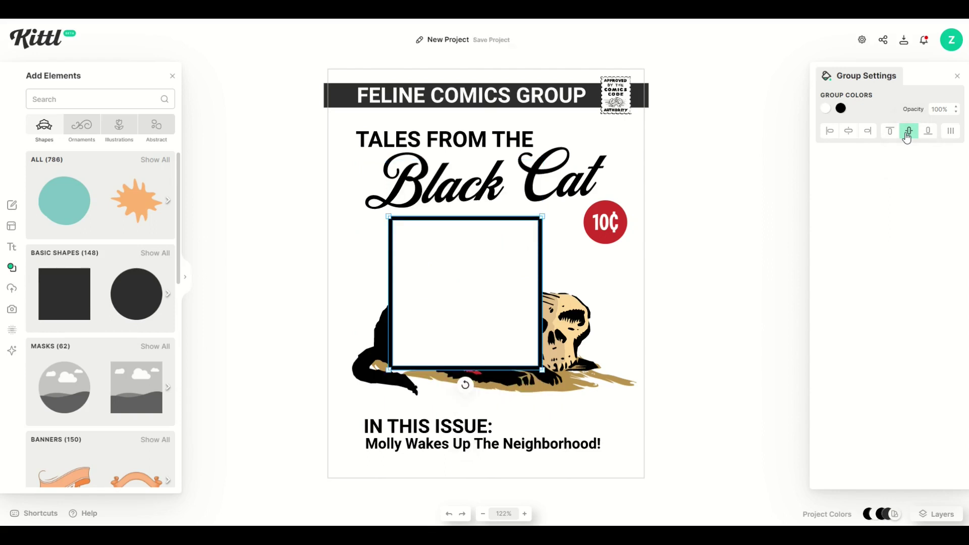
{"action": "right_click", "coordinate": [417, 274]}
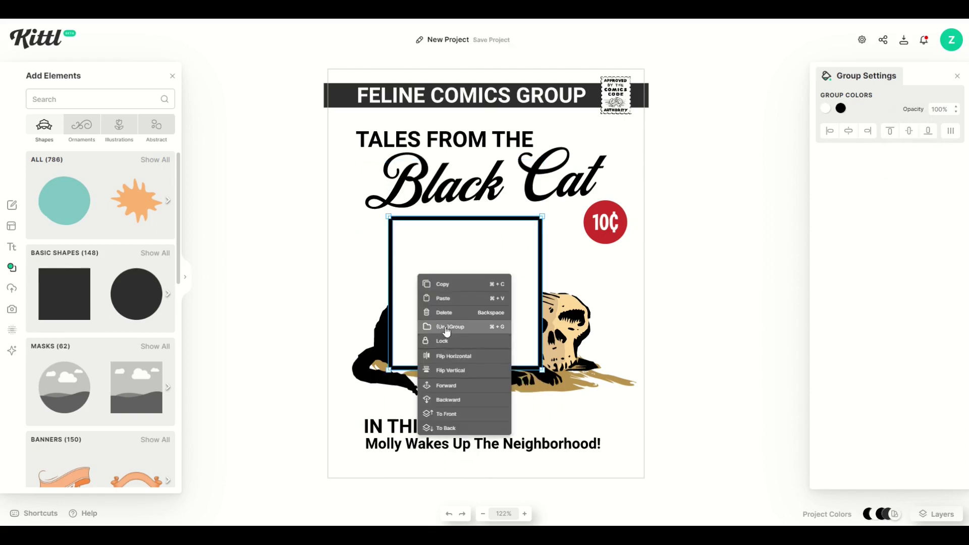
{"action": "left_click", "coordinate": [444, 326]}
{"action": "left_click_drag", "start_coordinate": [440, 281], "coordinate": [419, 344]}
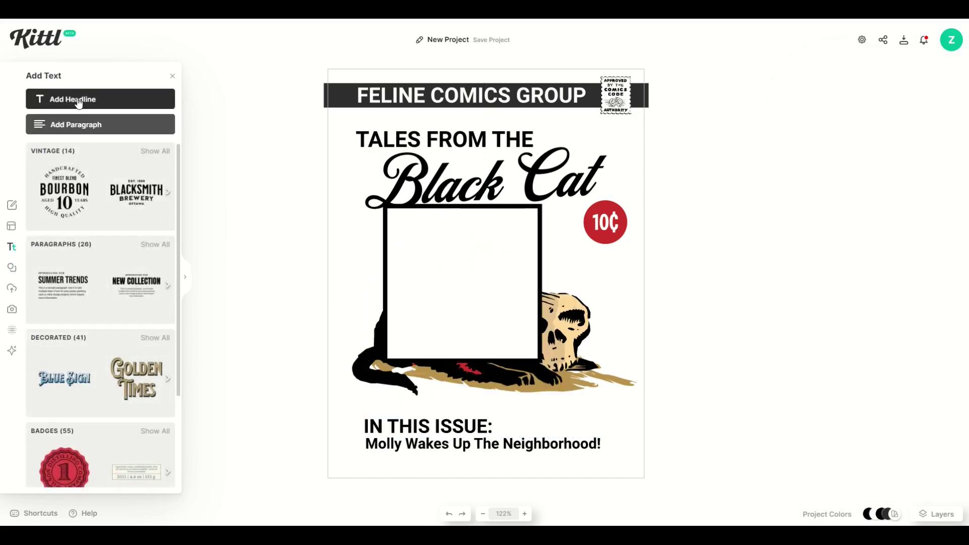
Add a headline reading "#1" over the bordered box
{"action": "left_click", "coordinate": [80, 100]}
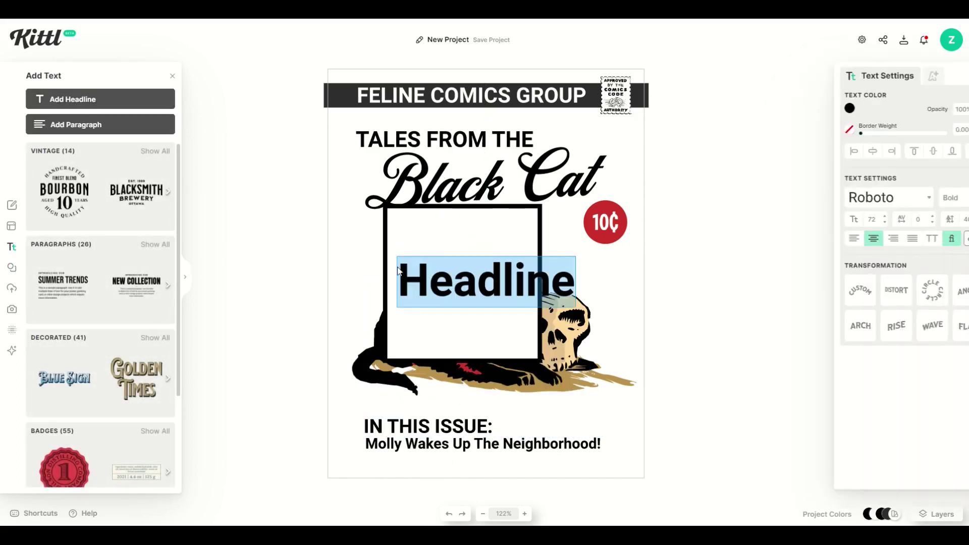
{"action": "left_click", "coordinate": [433, 276]}
{"action": "key", "text": "Delete"}
{"action": "key", "text": "Delete"}
{"action": "key", "text": "Delete"}
{"action": "key", "text": "Delete"}
{"action": "key", "text": "Delete"}
{"action": "key", "text": "Delete"}
{"action": "key", "text": "Delete"}
{"action": "key", "text": "BackSpace"}
{"action": "type", "text": "#1"}
{"action": "double_click", "coordinate": [456, 257]}
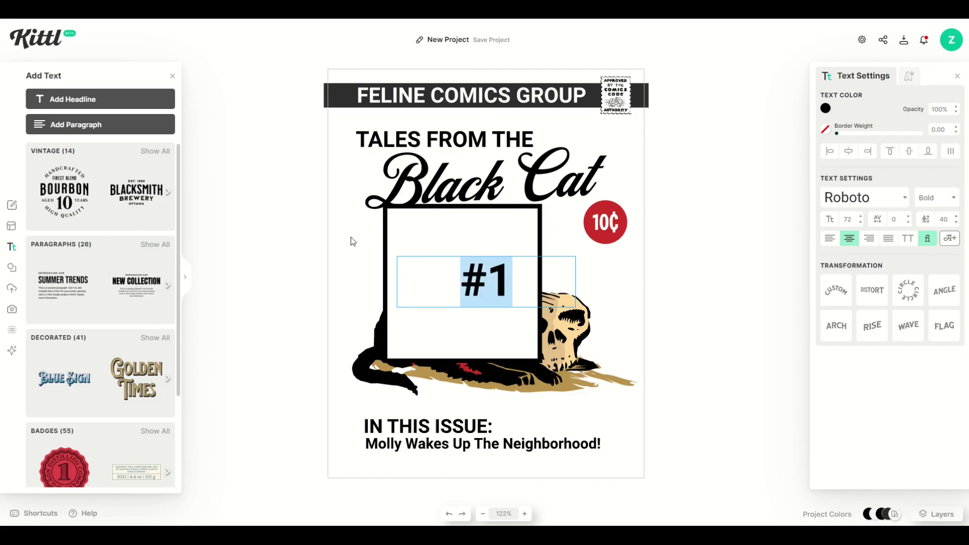
{"action": "left_click", "coordinate": [404, 281]}
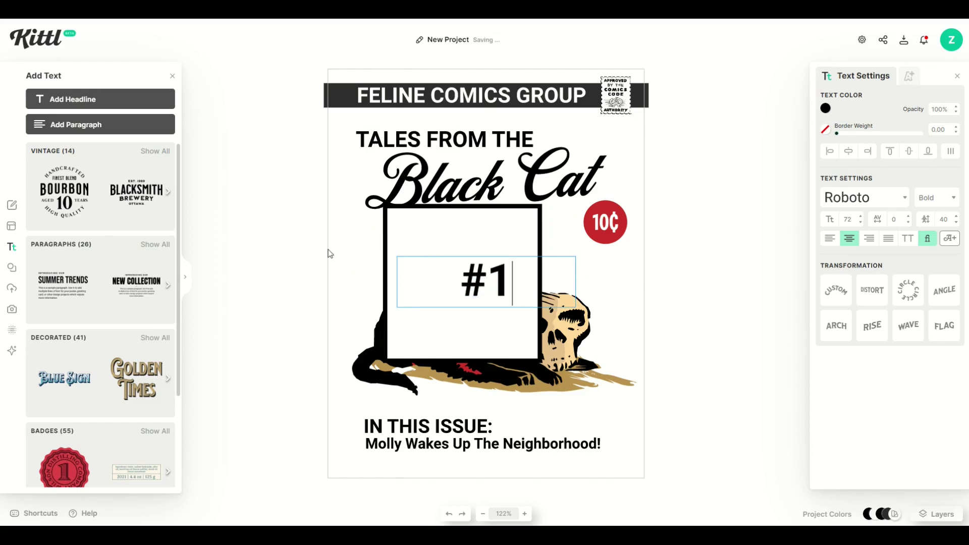
Enlarge the "#1" text to size 191 and center it inside the bordered box
{"action": "left_click_drag", "start_coordinate": [394, 256], "coordinate": [359, 238]}
{"action": "left_click_drag", "start_coordinate": [424, 306], "coordinate": [421, 297]}
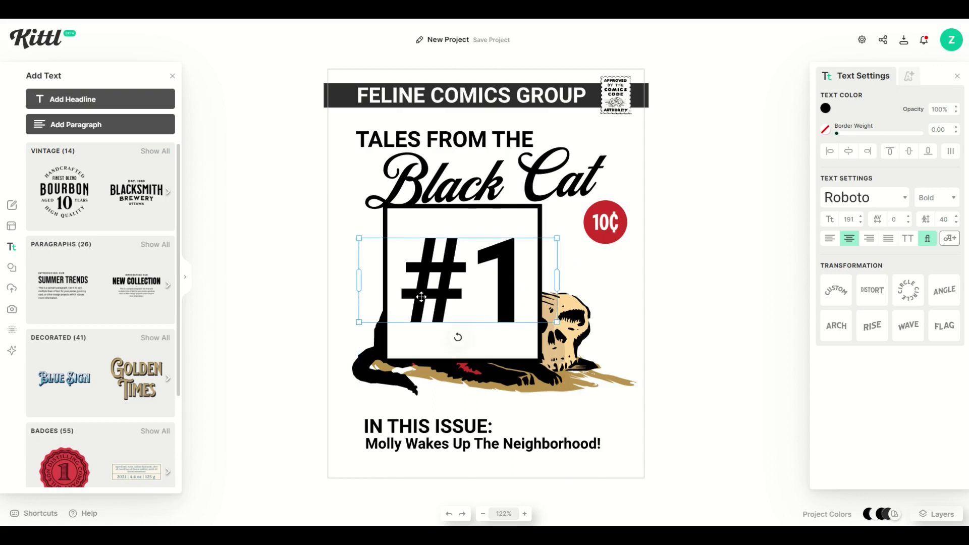
{"action": "left_click", "coordinate": [332, 284]}
Group the "#1" text with its box, shrink the group and place it above "Cat", beside "TALES FROM THE"
{"action": "left_click", "coordinate": [392, 230]}
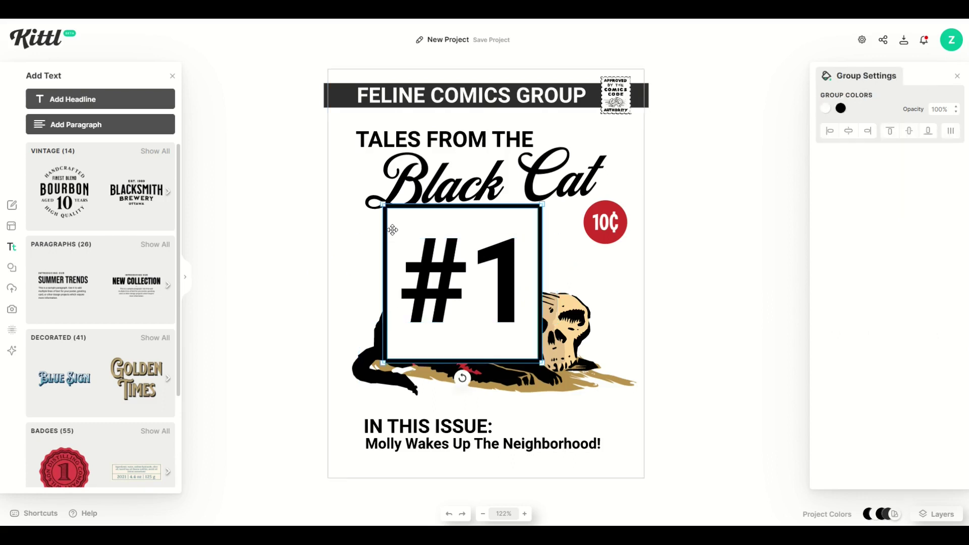
{"action": "left_click", "coordinate": [415, 263]}
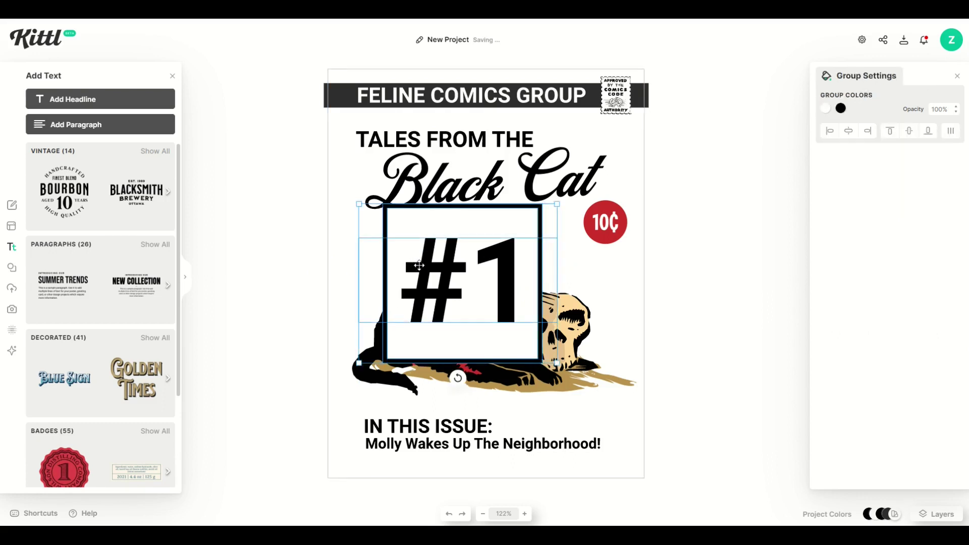
{"action": "right_click", "coordinate": [419, 265]}
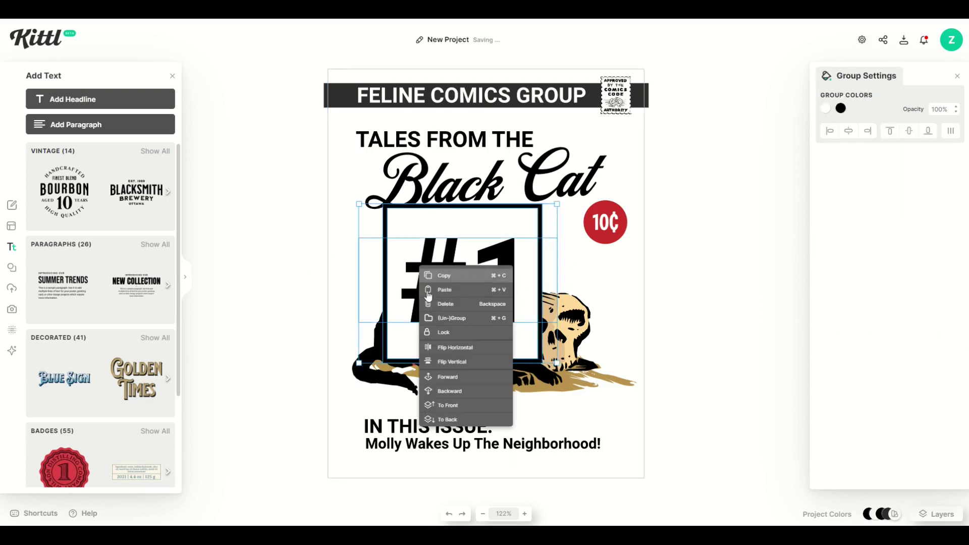
{"action": "left_click", "coordinate": [443, 318]}
{"action": "left_click_drag", "start_coordinate": [358, 205], "coordinate": [593, 141]}
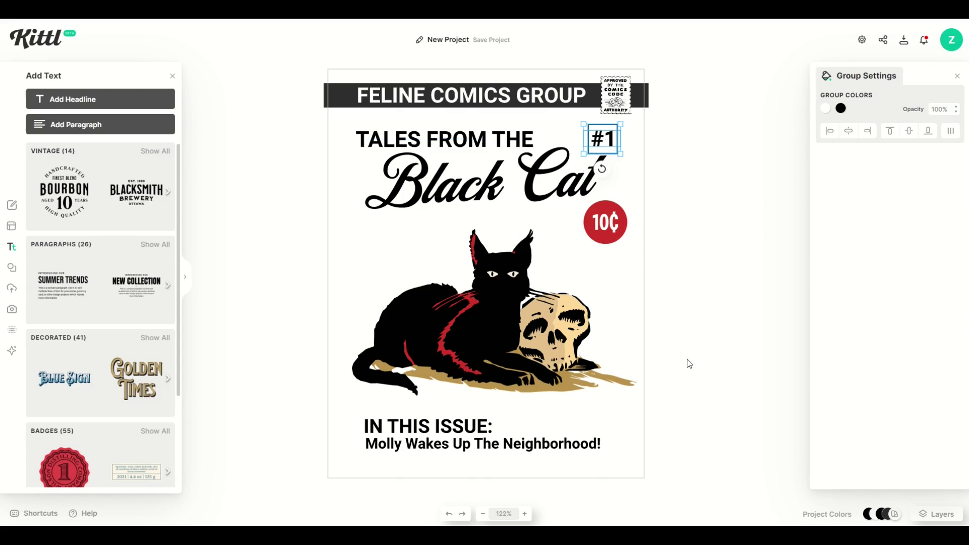
{"action": "left_click", "coordinate": [690, 364]}
Move the cat and skull illustration down and slightly left so it sits just above "IN THIS ISSUE:"
{"action": "mouse_move", "coordinate": [487, 320]}
{"action": "left_mouse_down"}
{"action": "mouse_move", "coordinate": [494, 333]}
{"action": "mouse_move", "coordinate": [480, 333]}
{"action": "left_mouse_up"}
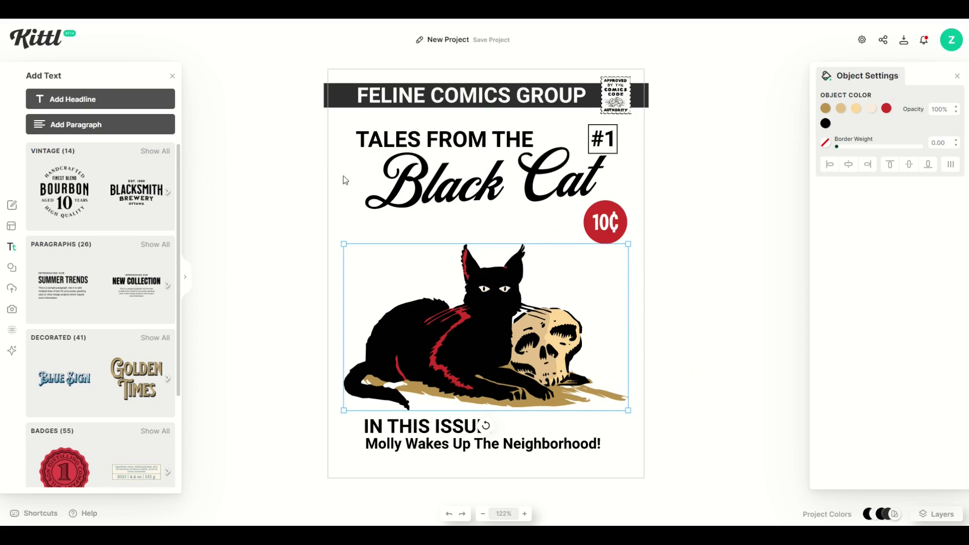
{"action": "left_click", "coordinate": [696, 270]}
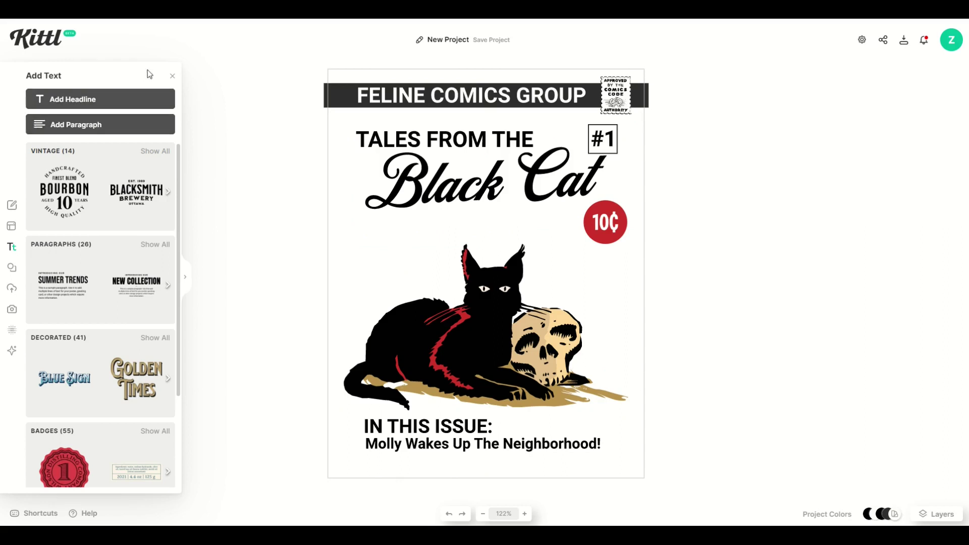
{"action": "left_click", "coordinate": [172, 76]}
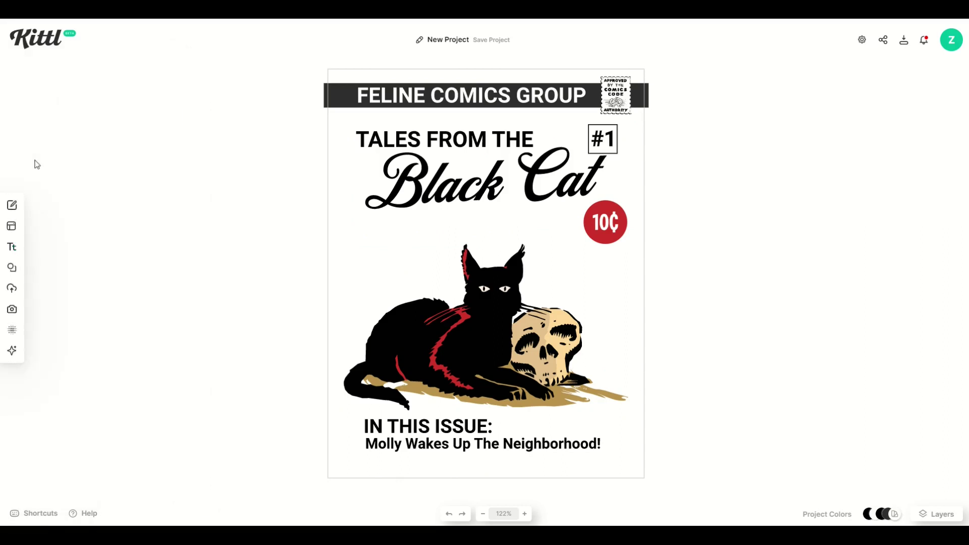
Search the elements for "CASTLE" and add the black castle illustration with bare trees and a beige hill
{"action": "left_click", "coordinate": [11, 268]}
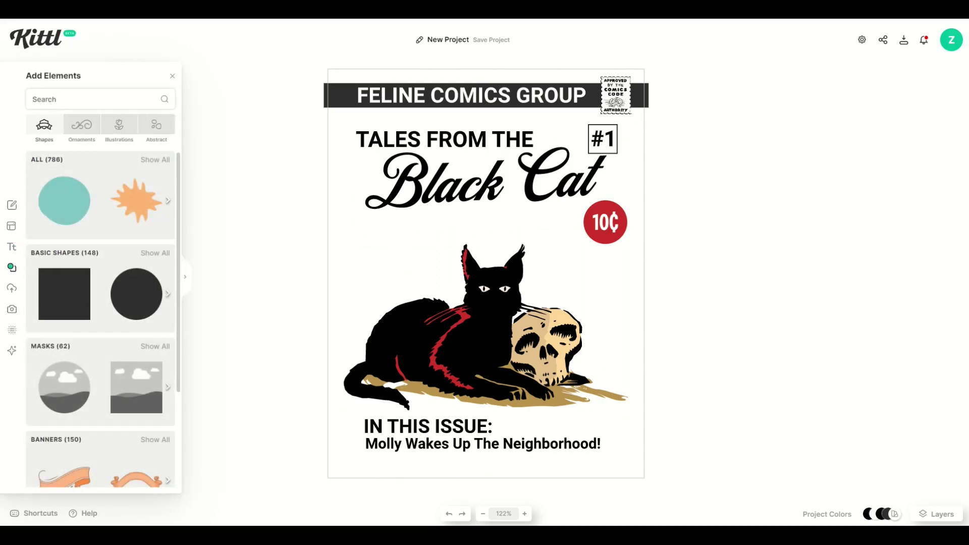
{"action": "type", "text": "CASTLE"}
{"action": "key", "text": "Return"}
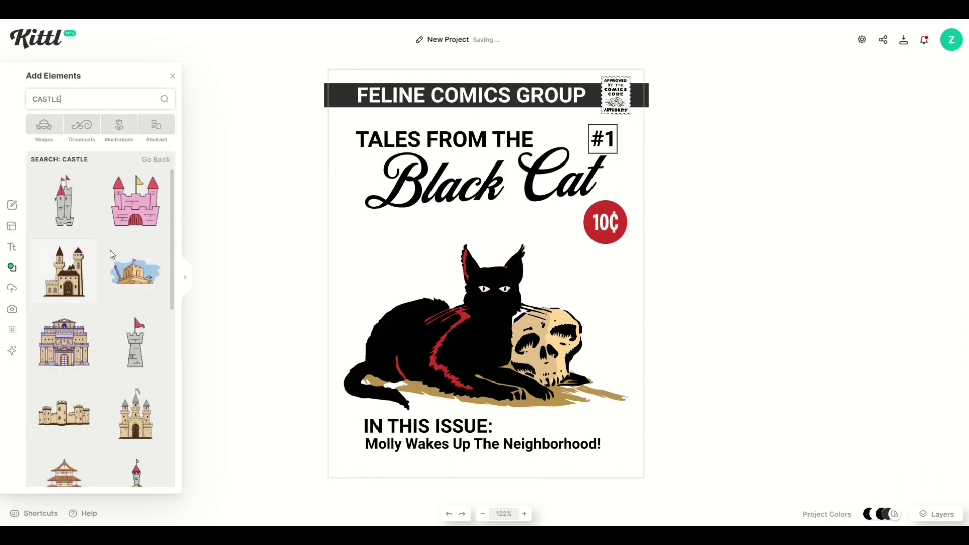
{"action": "scroll", "coordinate": [112, 254], "scroll_direction": "down", "scroll_amount": 8}
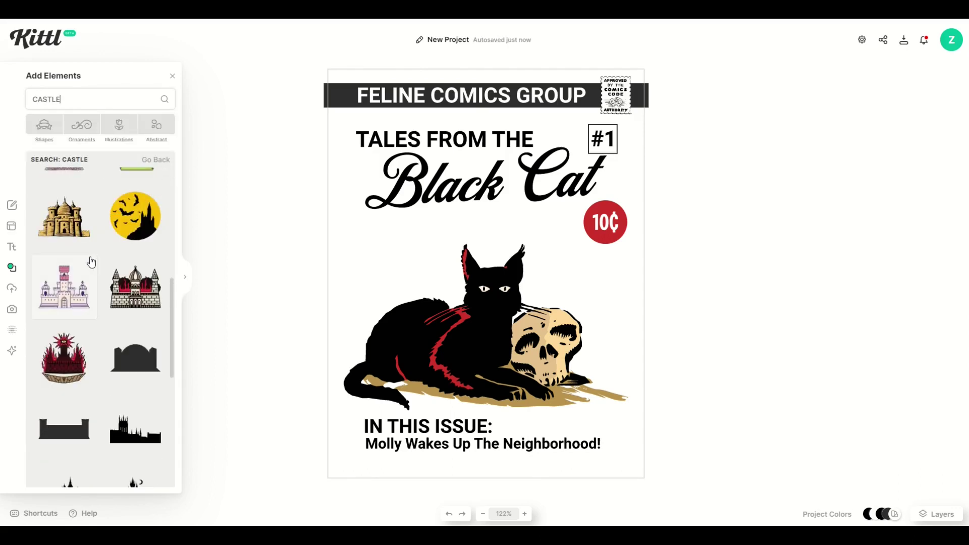
{"action": "scroll", "coordinate": [91, 262], "scroll_direction": "down", "scroll_amount": 4}
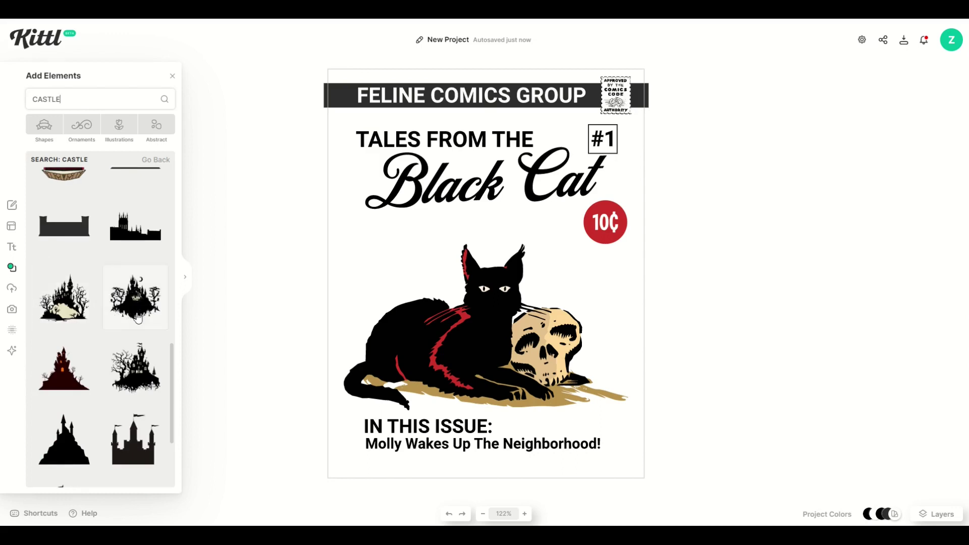
{"action": "left_click", "coordinate": [60, 299]}
Enlarge the castle and position it across the cover's left side, between the title and "IN THIS ISSUE:"
{"action": "left_click_drag", "start_coordinate": [469, 278], "coordinate": [361, 237]}
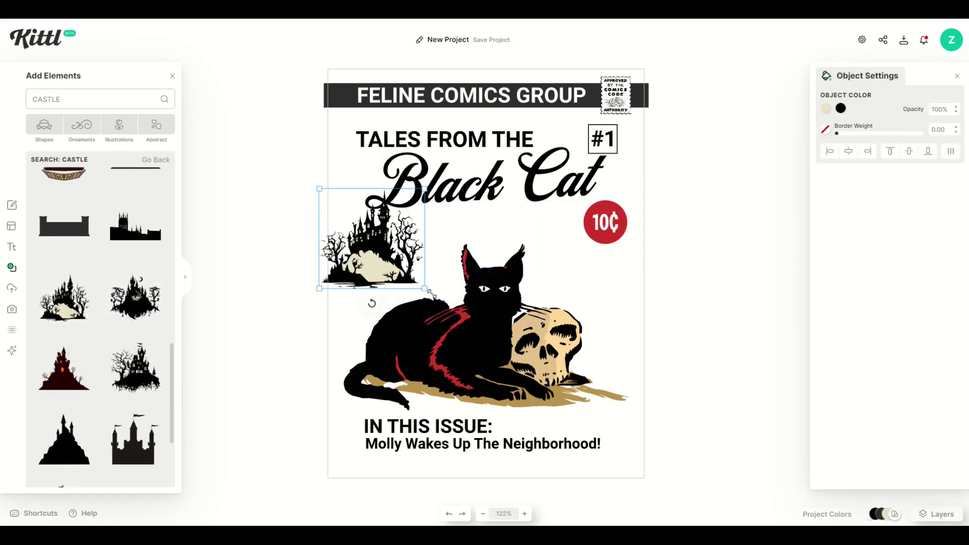
{"action": "left_click_drag", "start_coordinate": [429, 292], "coordinate": [439, 425]}
{"action": "left_click_drag", "start_coordinate": [498, 343], "coordinate": [490, 331]}
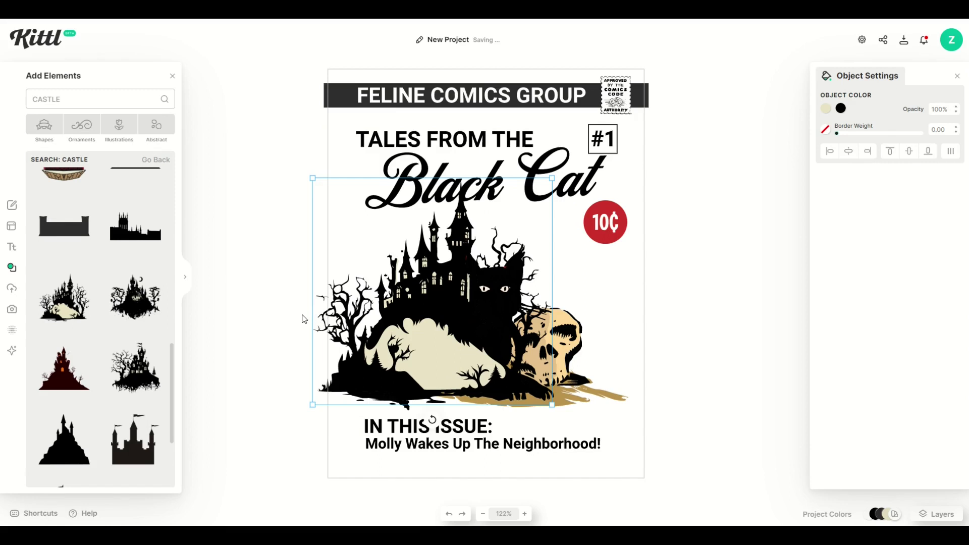
Move the cat illustration forward one layer and shrink it toward the cover's lower-right area
{"action": "right_click", "coordinate": [543, 335]}
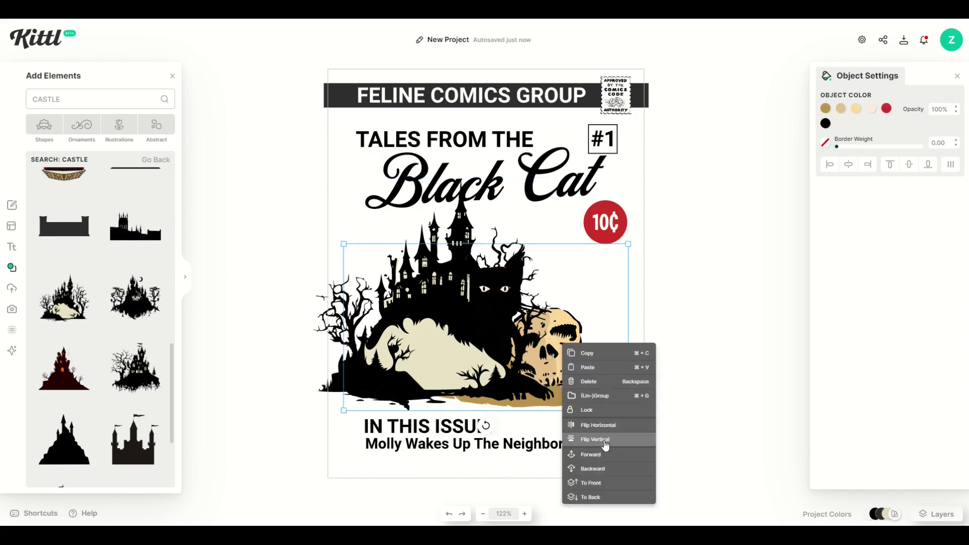
{"action": "left_click", "coordinate": [606, 462]}
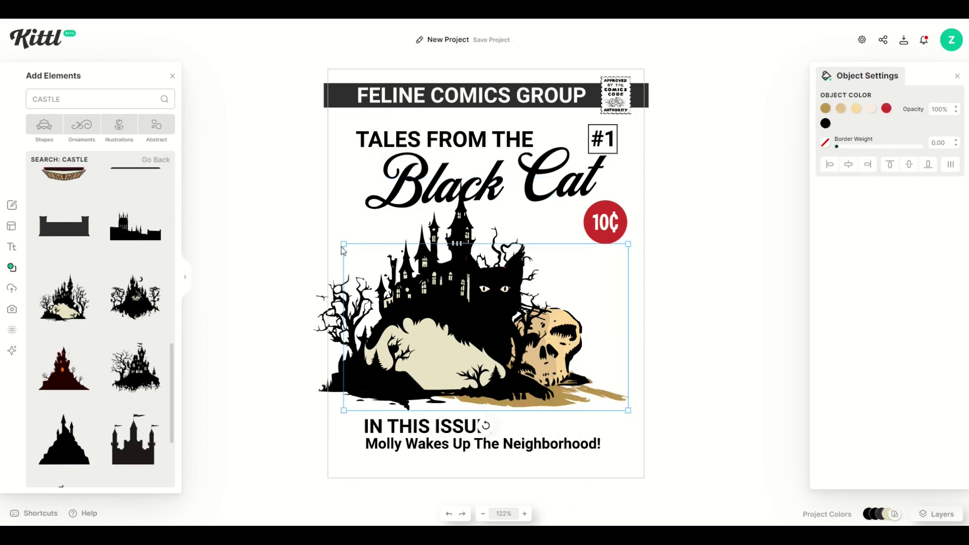
{"action": "left_click_drag", "start_coordinate": [344, 246], "coordinate": [433, 292]}
Recolor the black parts of the castle illustration to dark gray
{"action": "left_click", "coordinate": [423, 300]}
{"action": "left_click", "coordinate": [840, 108]}
{"action": "left_click_drag", "start_coordinate": [759, 213], "coordinate": [689, 188]}
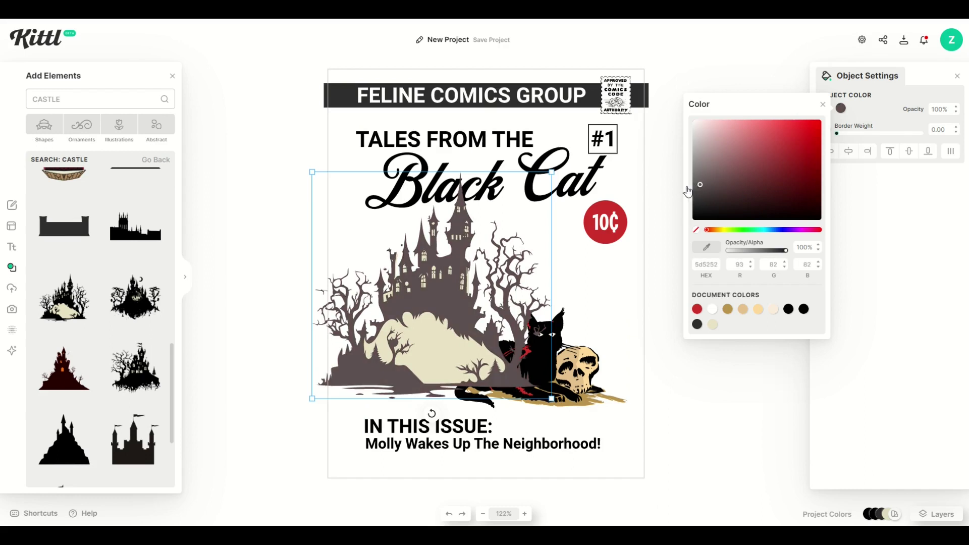
{"action": "left_click", "coordinate": [435, 308]}
Send the castle to the back, shrink it and place it below "Black" near the cover's left edge
{"action": "right_click", "coordinate": [433, 312]}
{"action": "left_click", "coordinate": [460, 463]}
{"action": "mouse_move", "coordinate": [435, 339]}
{"action": "left_mouse_down"}
{"action": "mouse_move", "coordinate": [425, 339]}
{"action": "mouse_move", "coordinate": [544, 339]}
{"action": "mouse_move", "coordinate": [425, 328]}
{"action": "left_mouse_up"}
{"action": "left_click_drag", "start_coordinate": [301, 160], "coordinate": [377, 232]}
{"action": "left_click_drag", "start_coordinate": [442, 306], "coordinate": [385, 270]}
Search the elements for "BATS" and add the side-view flying bat and the front-facing bat with raised wings to the cover
{"action": "left_click", "coordinate": [289, 352]}
{"action": "type", "text": "BATS"}
{"action": "key", "text": "Return"}
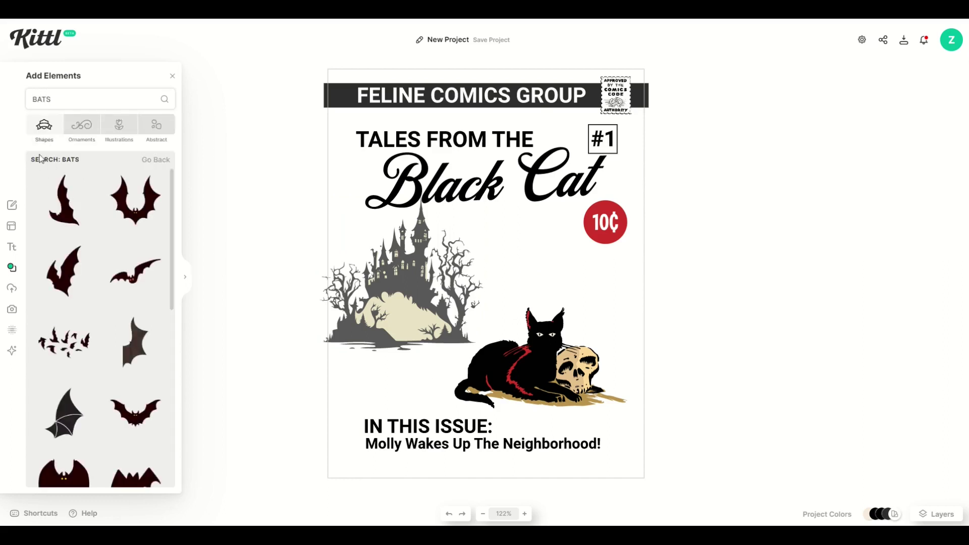
{"action": "left_click", "coordinate": [113, 279]}
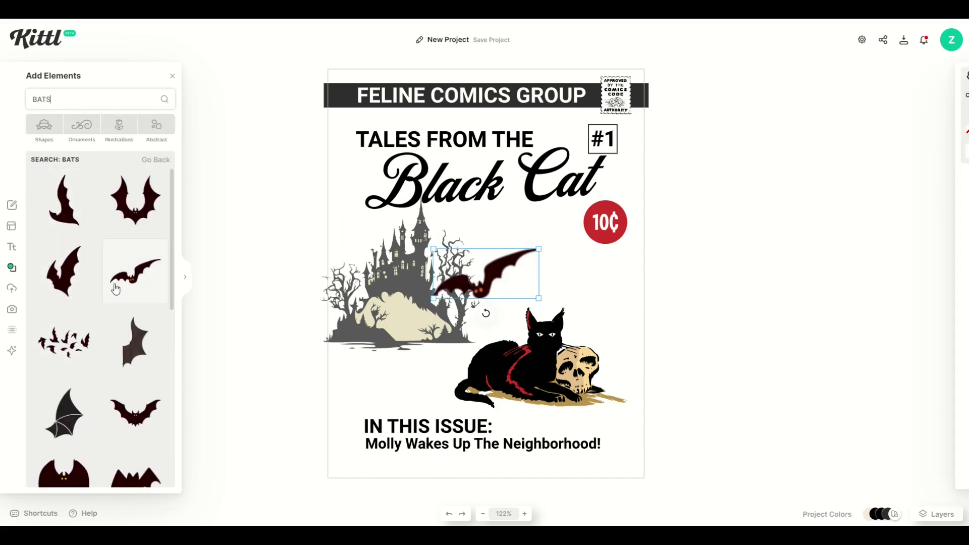
{"action": "left_click", "coordinate": [124, 219]}
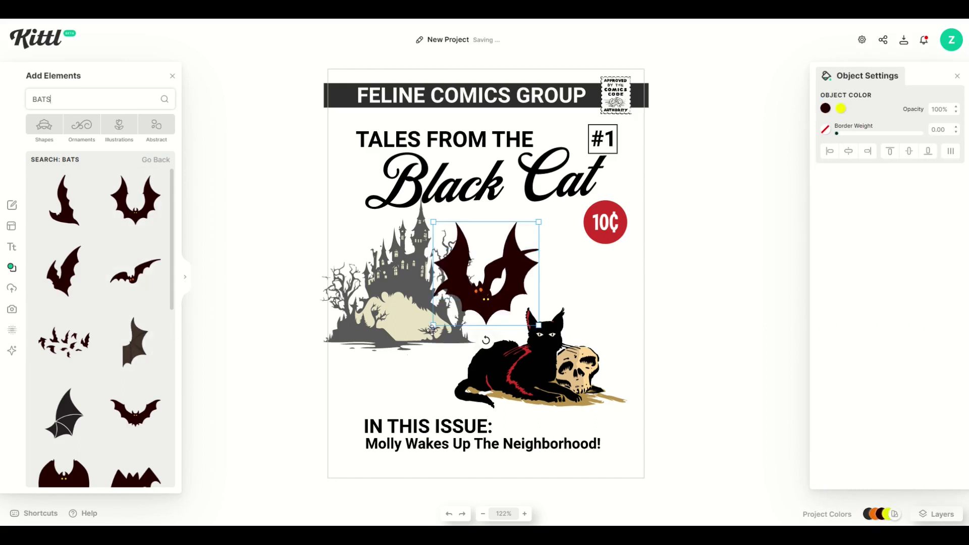
Shrink both bats and place them side by side above the cat, with the front-facing bat under the price circle
{"action": "left_click_drag", "start_coordinate": [463, 271], "coordinate": [364, 321]}
{"action": "left_click_drag", "start_coordinate": [328, 271], "coordinate": [578, 292]}
{"action": "mouse_move", "coordinate": [534, 253]}
{"action": "left_mouse_down"}
{"action": "mouse_move", "coordinate": [555, 264]}
{"action": "mouse_move", "coordinate": [529, 272]}
{"action": "left_mouse_up"}
{"action": "left_click_drag", "start_coordinate": [471, 293], "coordinate": [499, 287]}
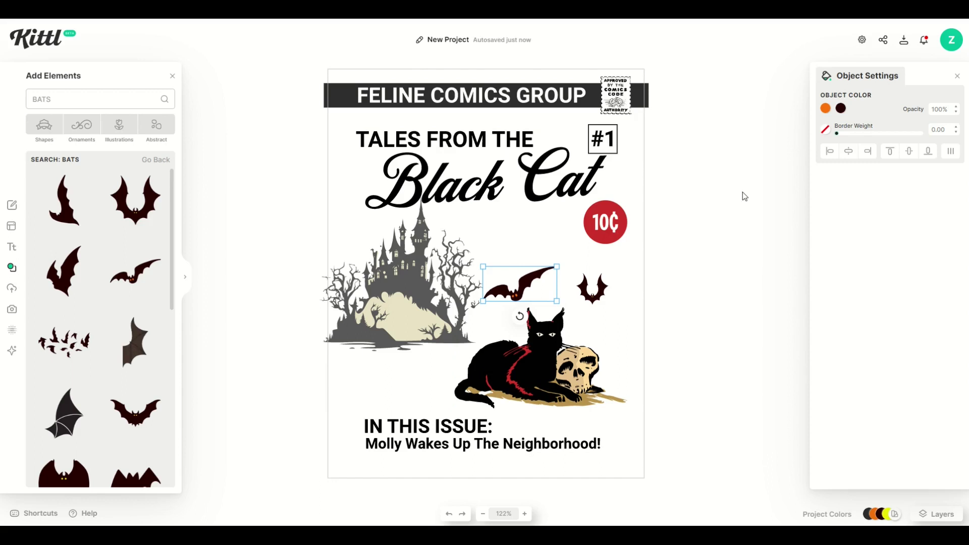
Recolor the dark brown bodies of both bats to black
{"action": "left_click", "coordinate": [841, 108]}
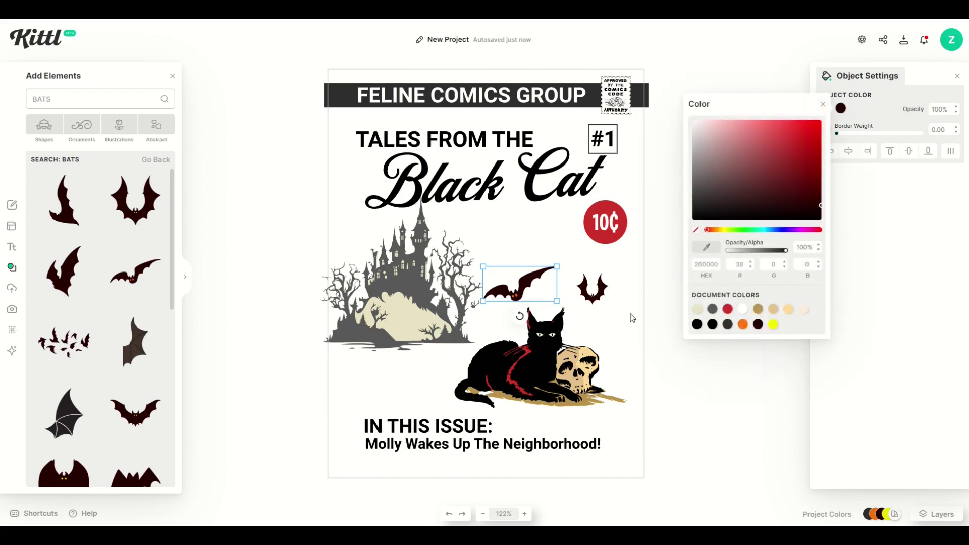
{"action": "left_click", "coordinate": [555, 342]}
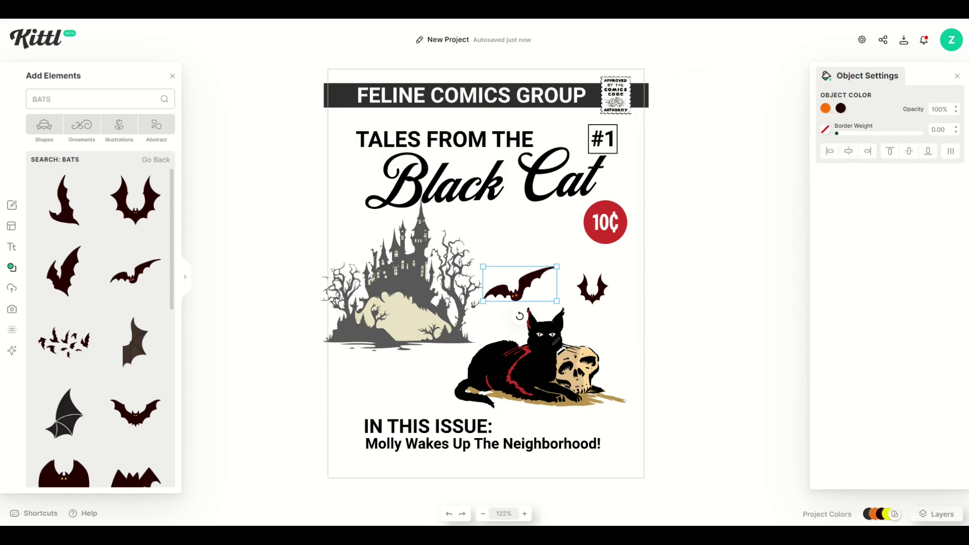
{"action": "left_click", "coordinate": [586, 293]}
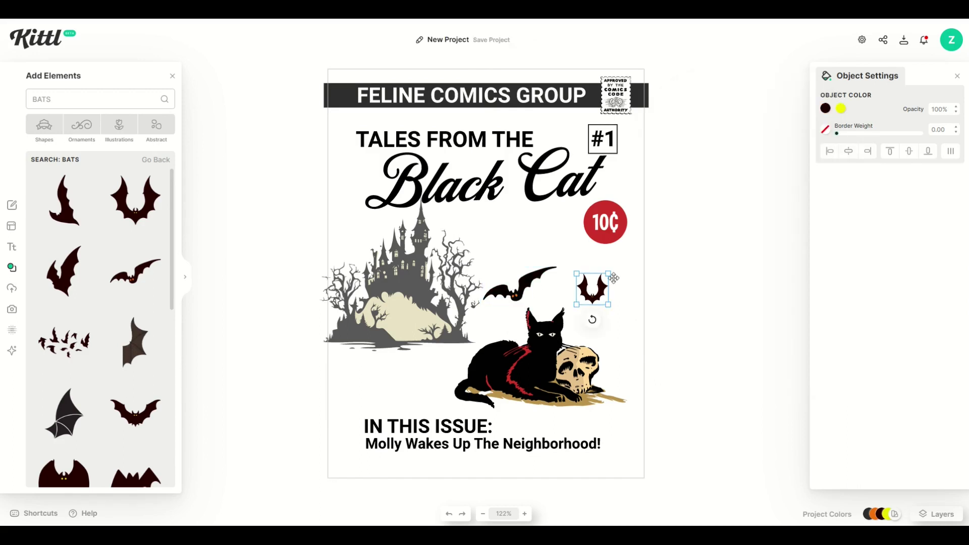
{"action": "left_click", "coordinate": [830, 109]}
{"action": "left_click", "coordinate": [323, 342]}
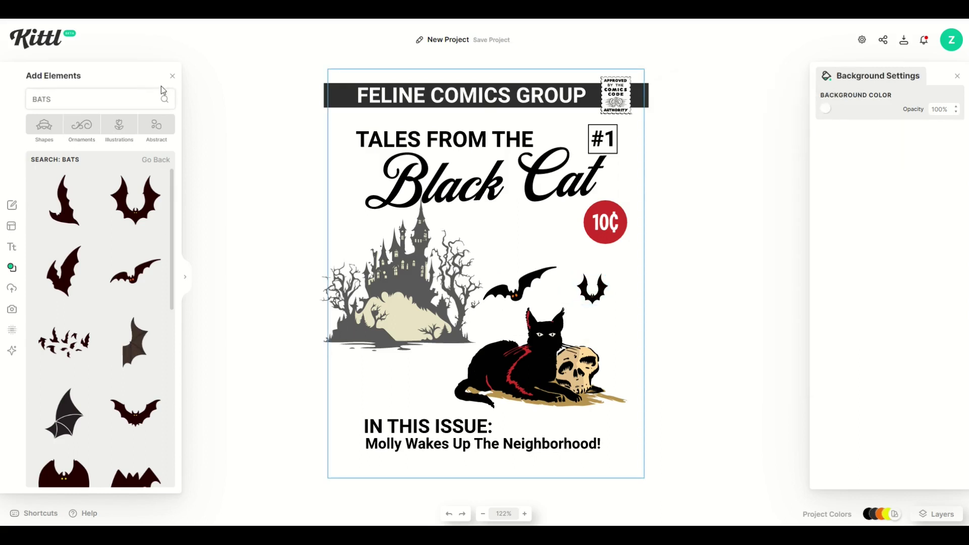
Search the elements for "MOON" and look through the available moon illustrations
{"action": "left_click", "coordinate": [172, 76]}
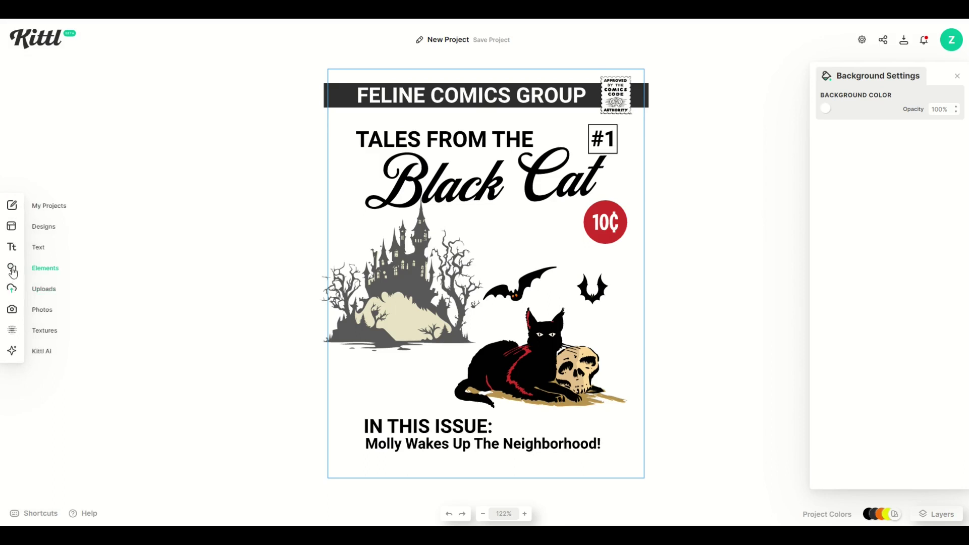
{"action": "left_click", "coordinate": [11, 267]}
{"action": "left_click", "coordinate": [62, 102]}
{"action": "type", "text": "MOON"}
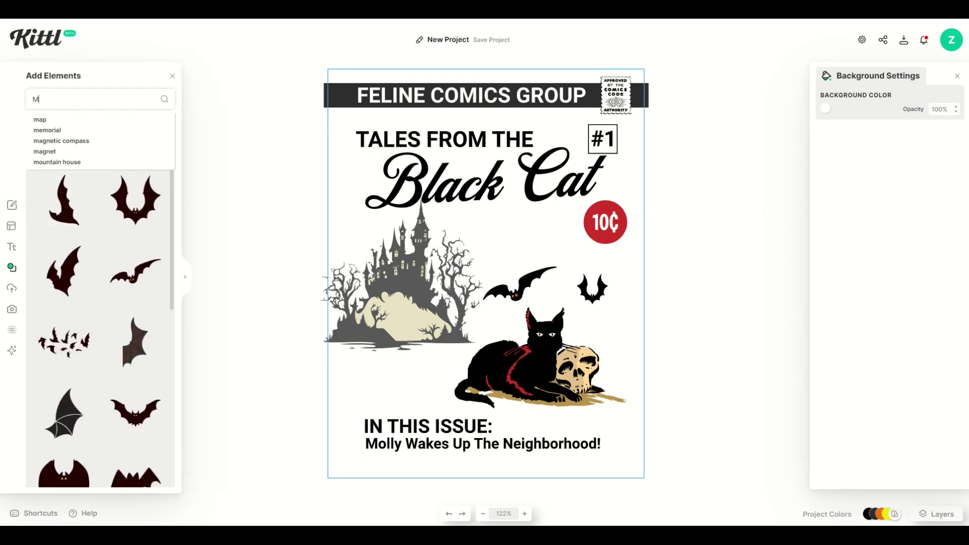
{"action": "key", "text": "Return"}
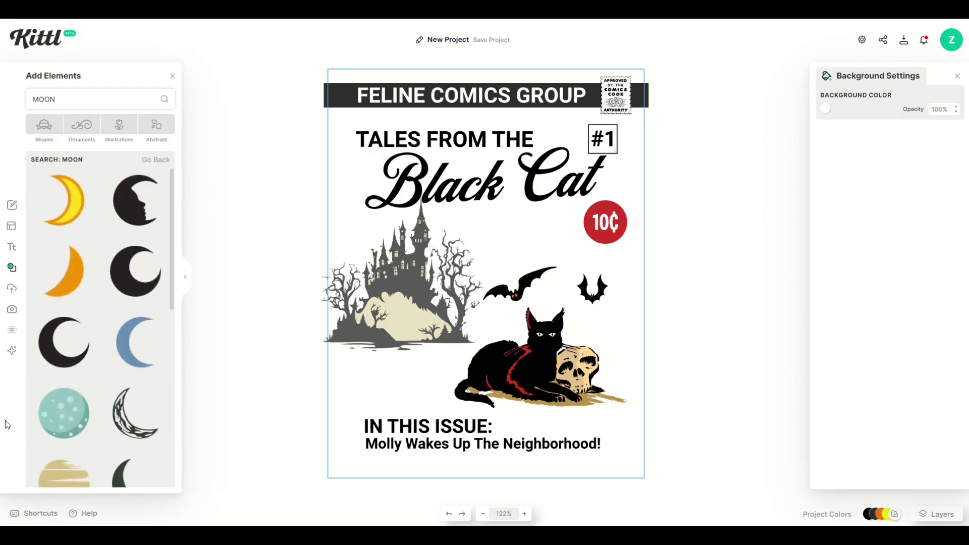
{"action": "scroll", "coordinate": [64, 385], "scroll_direction": "down", "scroll_amount": 5}
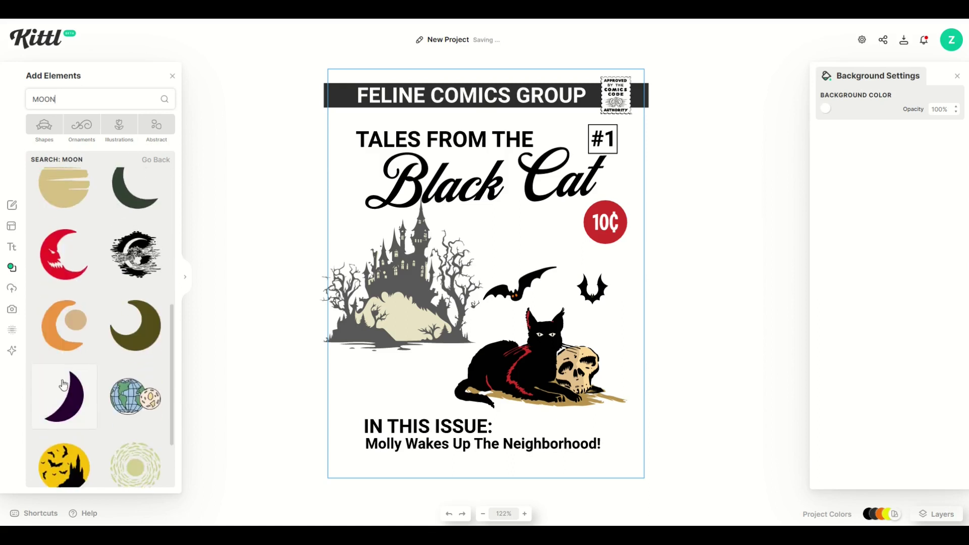
{"action": "scroll", "coordinate": [64, 384], "scroll_direction": "up", "scroll_amount": 6}
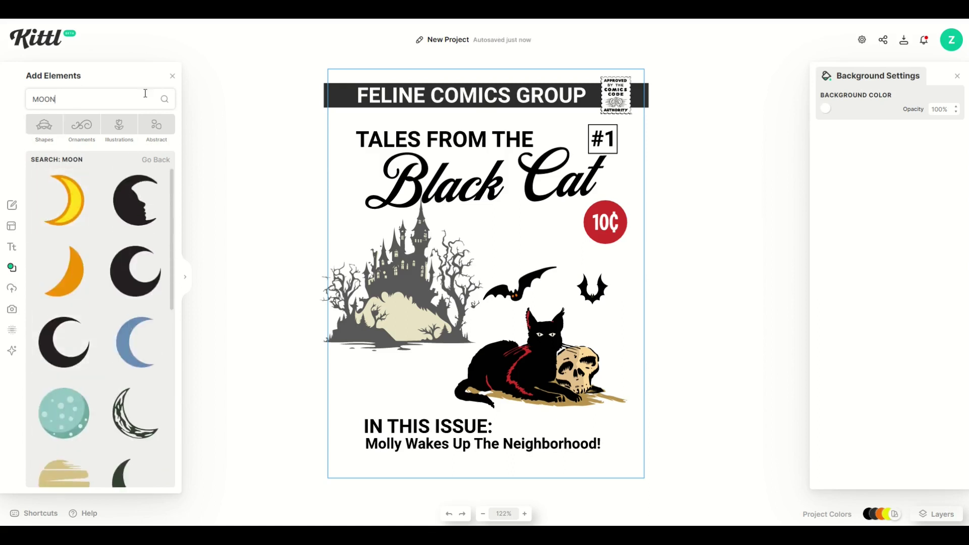
{"action": "left_click", "coordinate": [172, 77]}
Add a basic circle shape to the cover and move it between the castle and the front-facing bat
{"action": "left_click", "coordinate": [28, 263]}
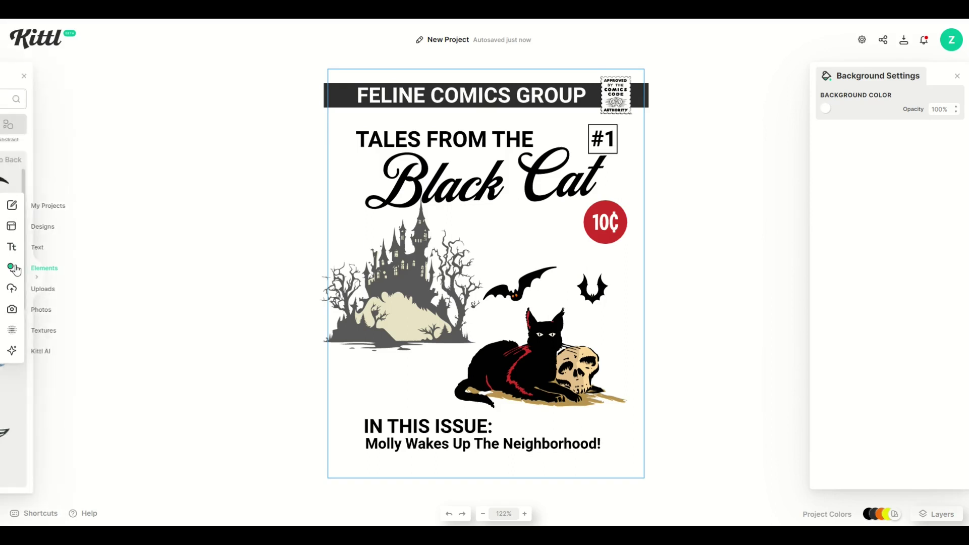
{"action": "left_click", "coordinate": [47, 134]}
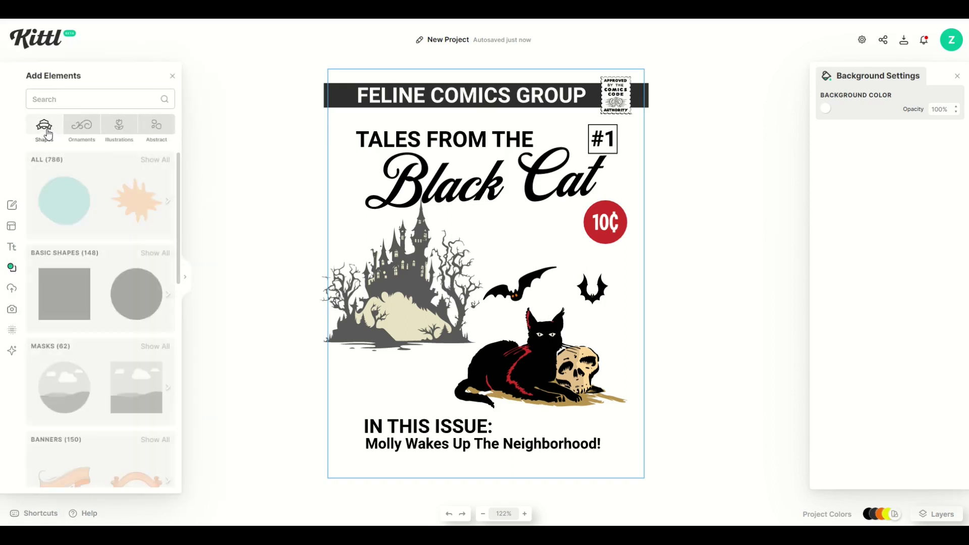
{"action": "left_click", "coordinate": [131, 291]}
{"action": "left_click_drag", "start_coordinate": [478, 282], "coordinate": [499, 282]}
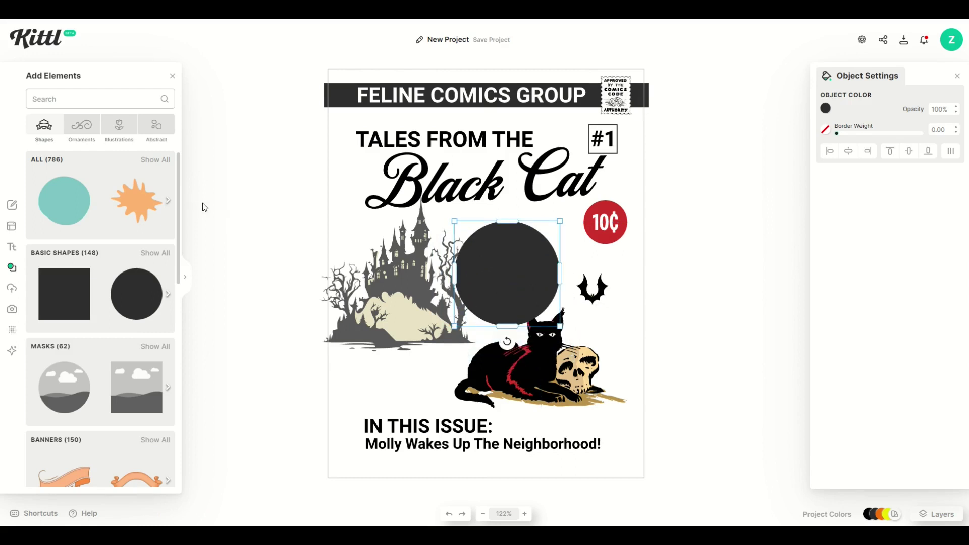
Recolor the circle bright yellow to serve as a moon
{"action": "left_click", "coordinate": [826, 109]}
{"action": "left_click", "coordinate": [714, 212]}
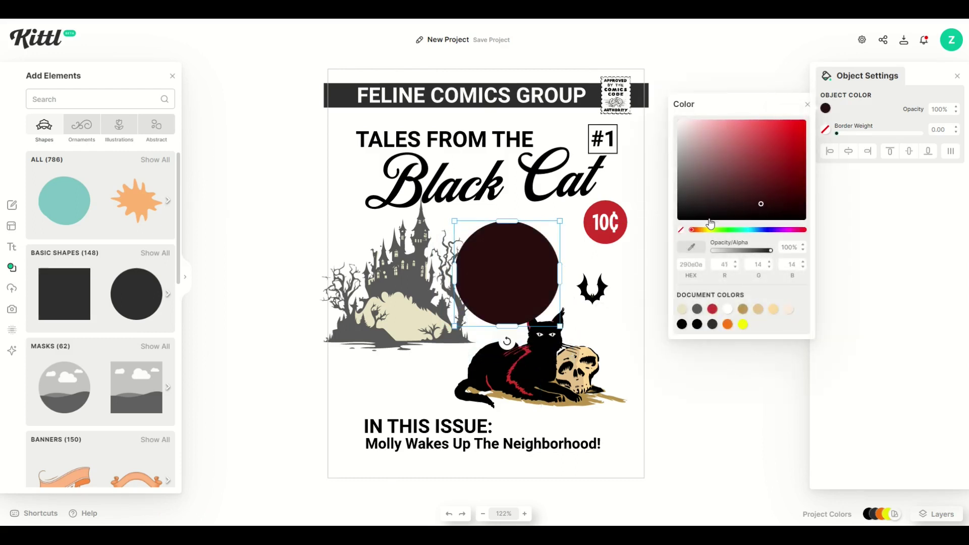
{"action": "left_click", "coordinate": [709, 229]}
{"action": "left_click", "coordinate": [776, 147]}
{"action": "left_click", "coordinate": [804, 121]}
Shrink the yellow moon, place it beside the castle's towers and send it backward behind the castle's trees
{"action": "left_click", "coordinate": [502, 256]}
{"action": "left_click_drag", "start_coordinate": [455, 221], "coordinate": [466, 251]}
{"action": "right_click", "coordinate": [468, 260]}
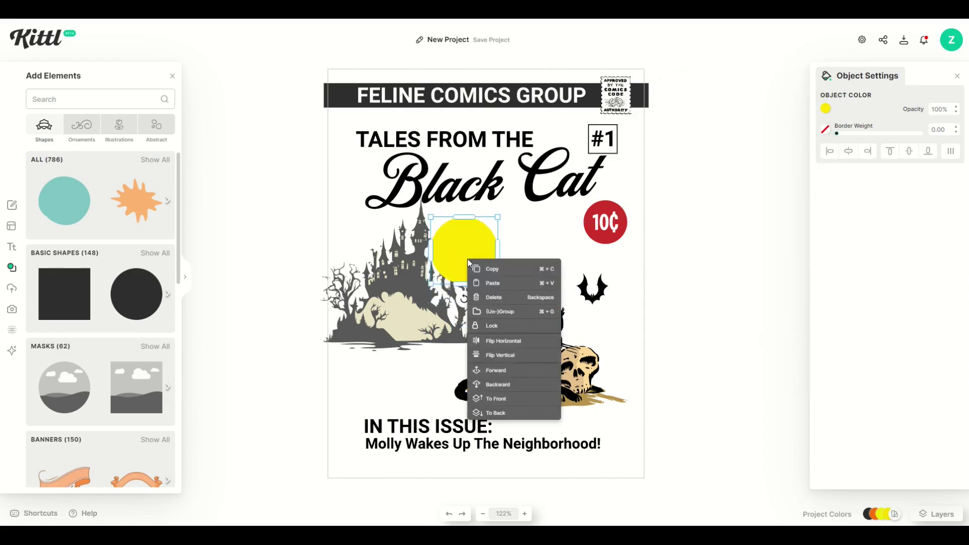
{"action": "left_click", "coordinate": [497, 388]}
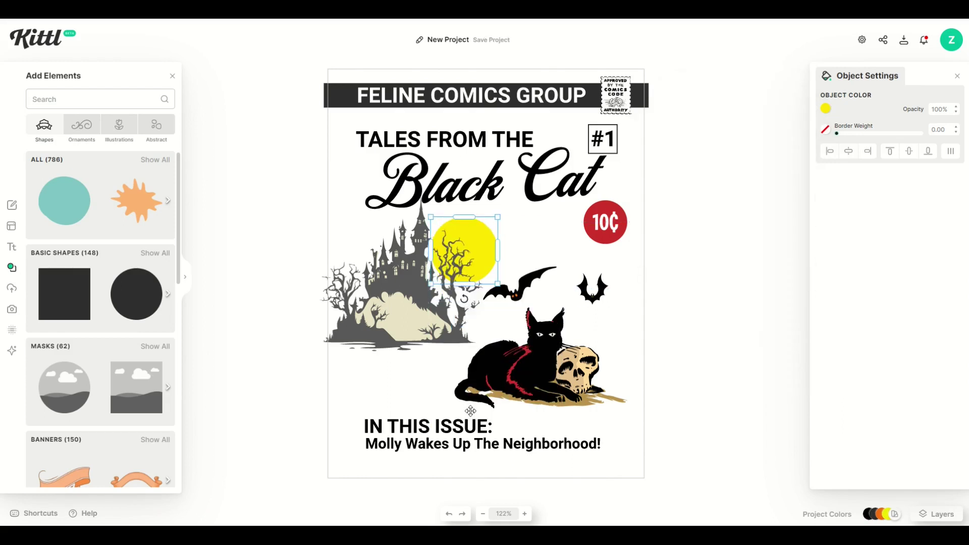
{"action": "left_click", "coordinate": [314, 359]}
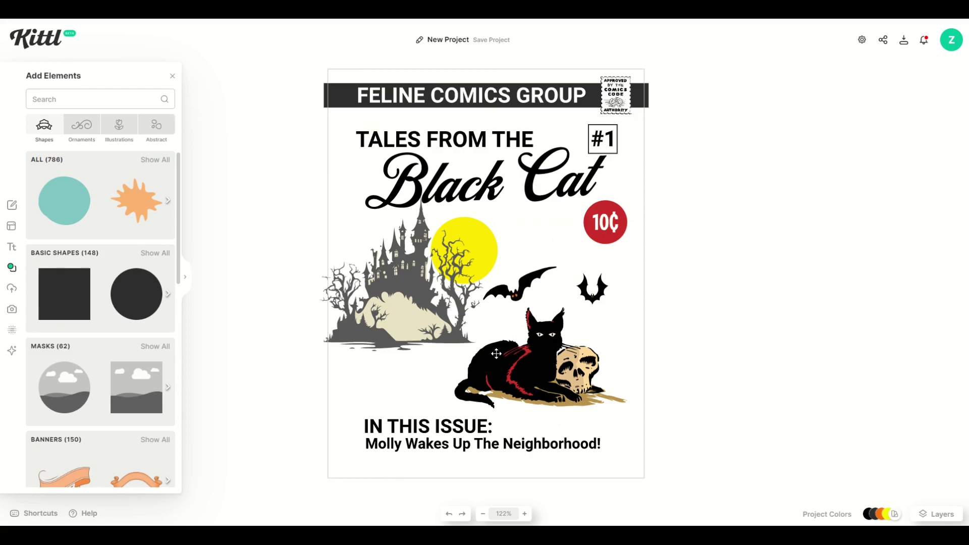
{"action": "left_click", "coordinate": [260, 221]}
Apply the Fading Color Cut decoration to the "Black Cat" title and enlarge the title across the cover
{"action": "left_click", "coordinate": [454, 188]}
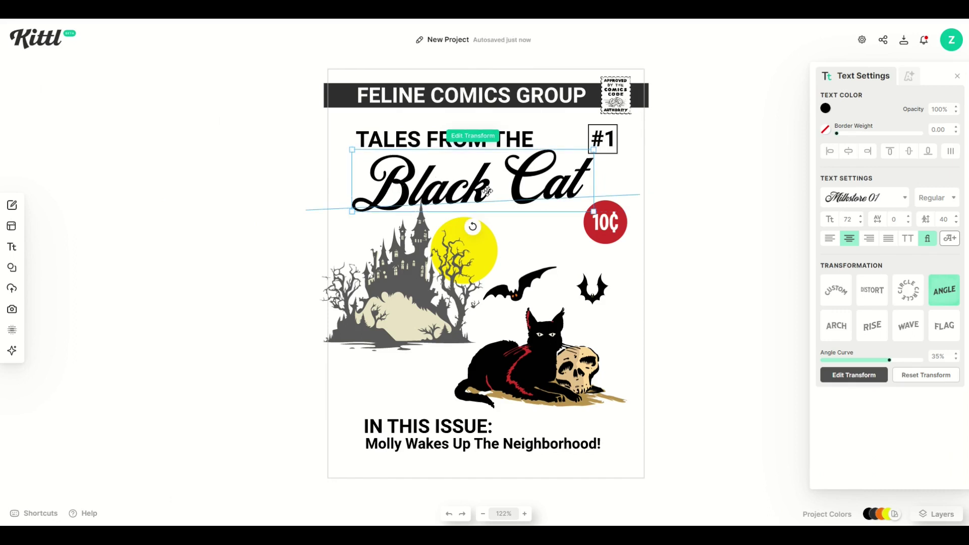
{"action": "left_click", "coordinate": [908, 78]}
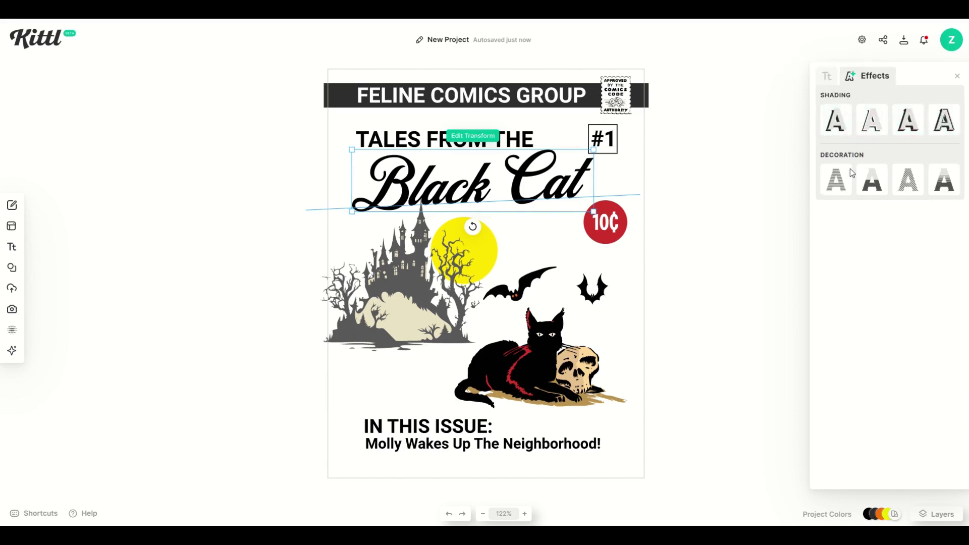
{"action": "left_click", "coordinate": [937, 193]}
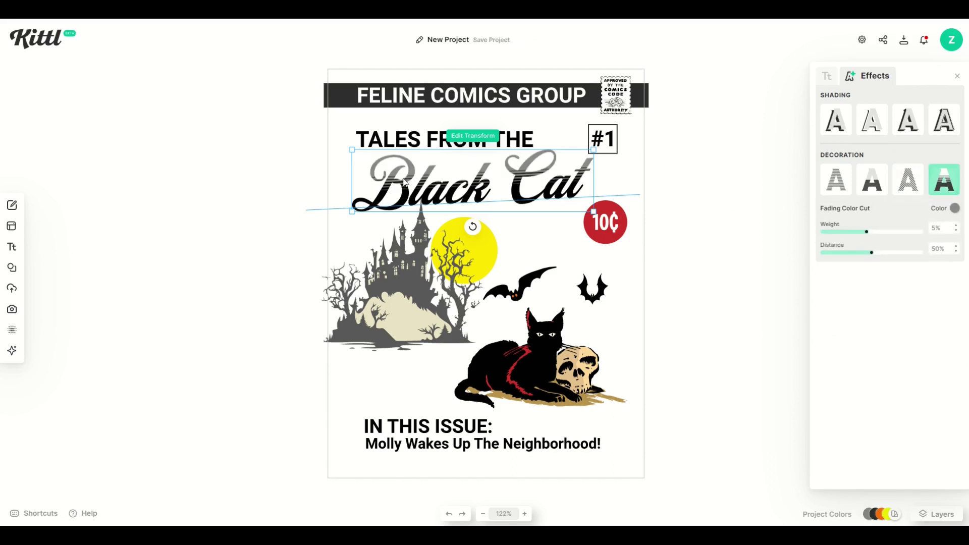
{"action": "left_click_drag", "start_coordinate": [351, 211], "coordinate": [306, 231]}
{"action": "left_click_drag", "start_coordinate": [372, 204], "coordinate": [399, 204]}
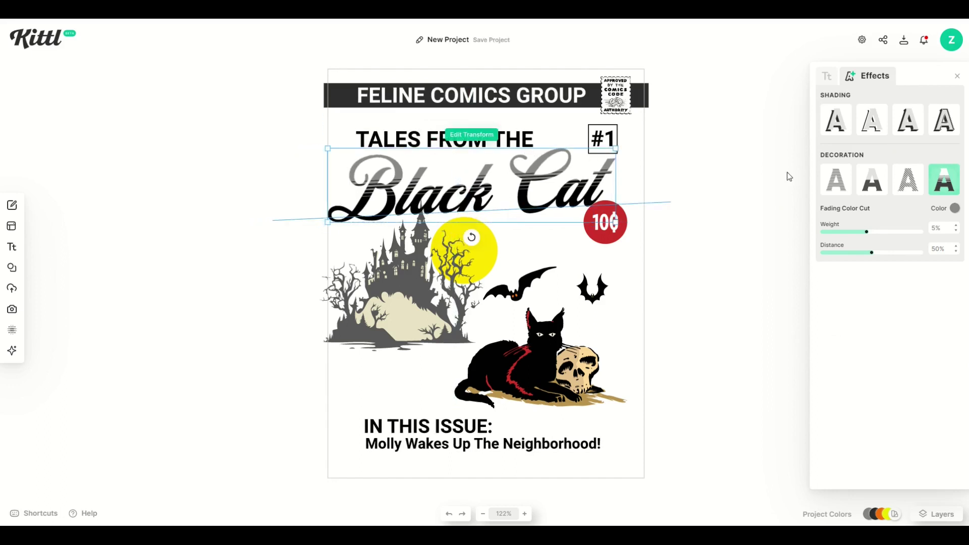
Give the "Black Cat" title a Detailed 3d Shadow with a bright red stroke and a black (000000) shadow
{"action": "left_click", "coordinate": [937, 130]}
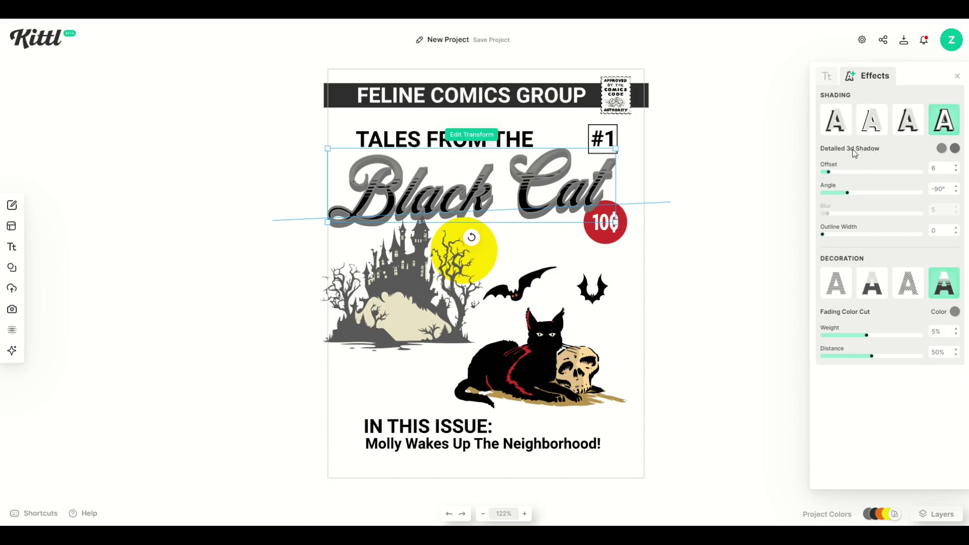
{"action": "left_click", "coordinate": [941, 149]}
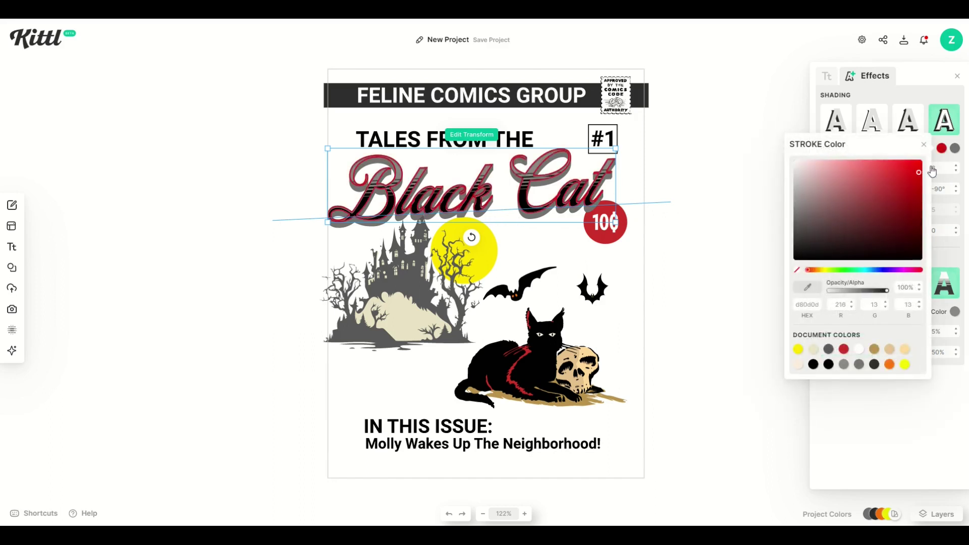
{"action": "left_click", "coordinate": [955, 149]}
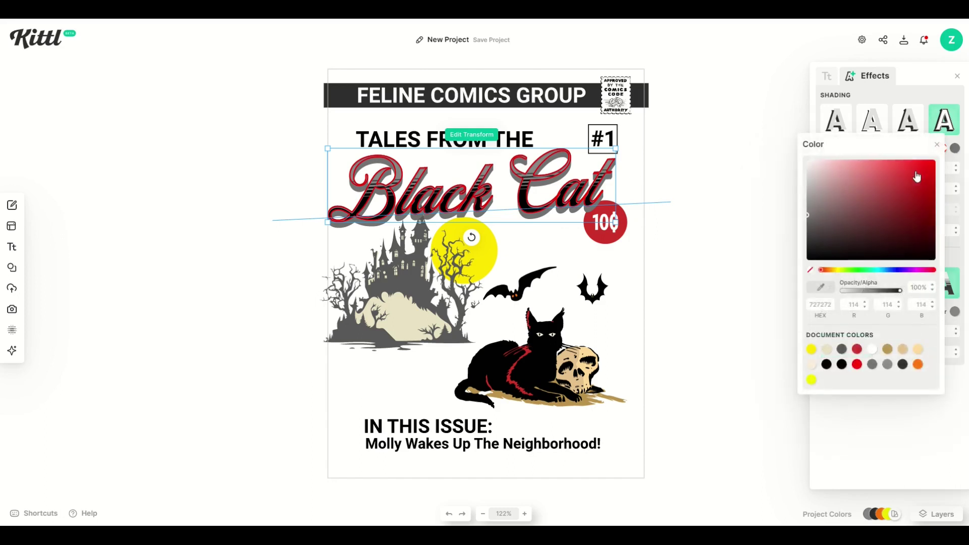
{"action": "left_click", "coordinate": [863, 270]}
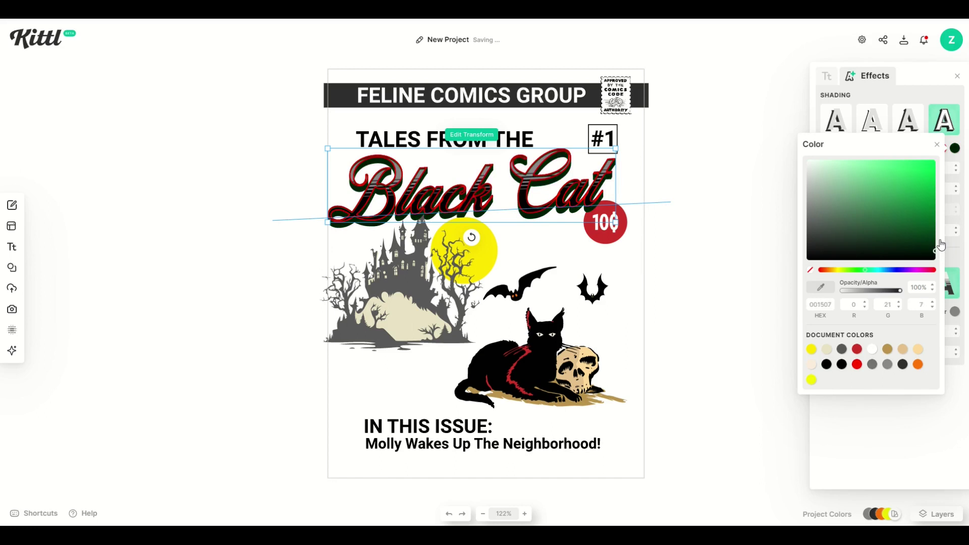
{"action": "left_click", "coordinate": [877, 170]}
{"action": "mouse_move", "coordinate": [852, 179]}
{"action": "left_mouse_down"}
{"action": "mouse_move", "coordinate": [767, 210]}
{"action": "mouse_move", "coordinate": [904, 233]}
{"action": "mouse_move", "coordinate": [934, 257]}
{"action": "left_mouse_up"}
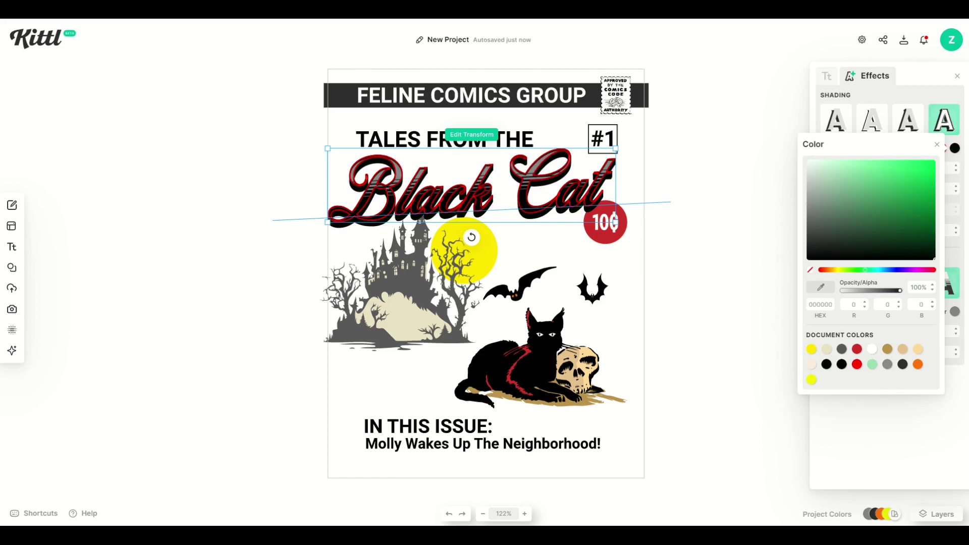
Shift the "Black Cat" title slightly right and lower the 10¢ price circle to sit below "Cat"
{"action": "left_click", "coordinate": [515, 198]}
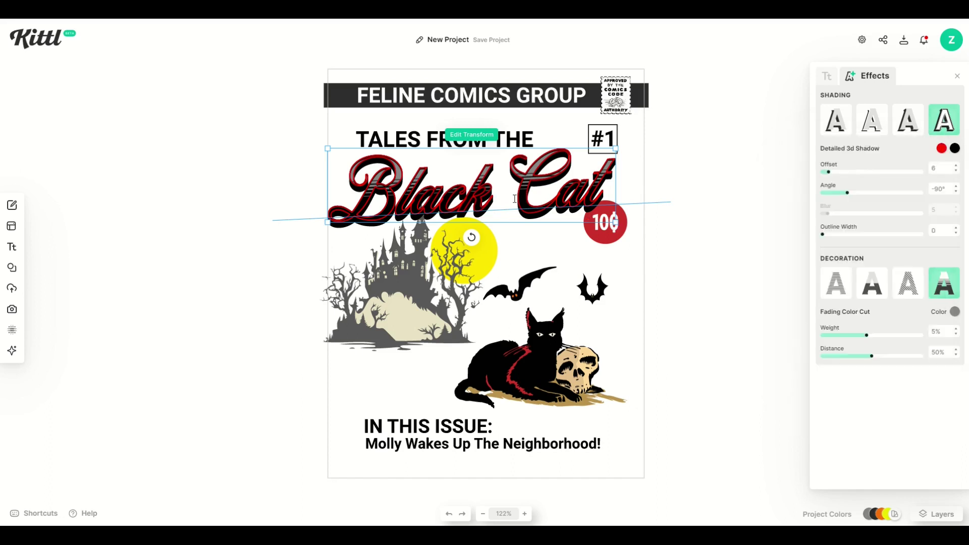
{"action": "double_click", "coordinate": [515, 199]}
{"action": "key", "text": "Escape"}
{"action": "left_click_drag", "start_coordinate": [528, 192], "coordinate": [535, 192]}
{"action": "left_click_drag", "start_coordinate": [593, 227], "coordinate": [597, 245]}
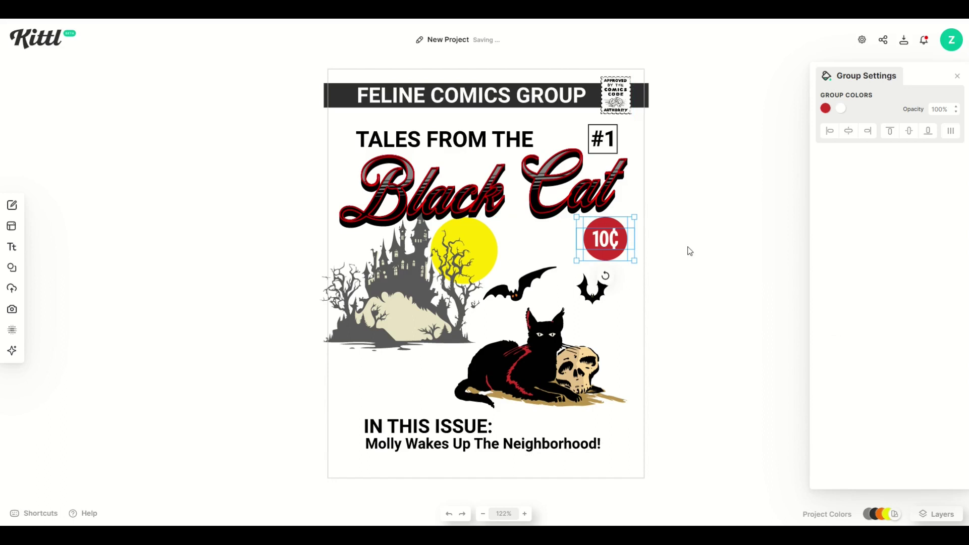
{"action": "left_click", "coordinate": [661, 199]}
Shift the castle slightly down and right beneath "Black", moving it forward and then backward one layer
{"action": "left_click", "coordinate": [413, 290]}
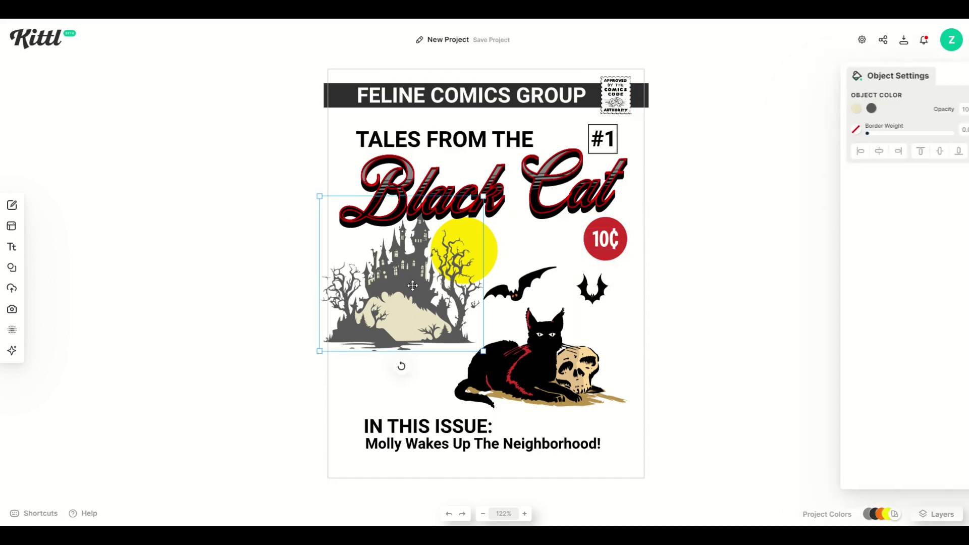
{"action": "right_click", "coordinate": [414, 290]}
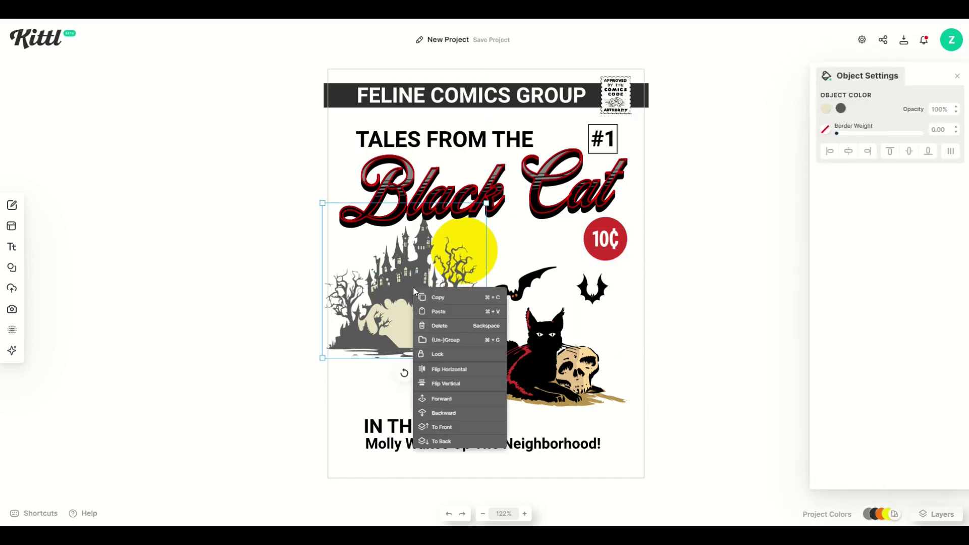
{"action": "left_click", "coordinate": [446, 404]}
{"action": "right_click", "coordinate": [408, 358]}
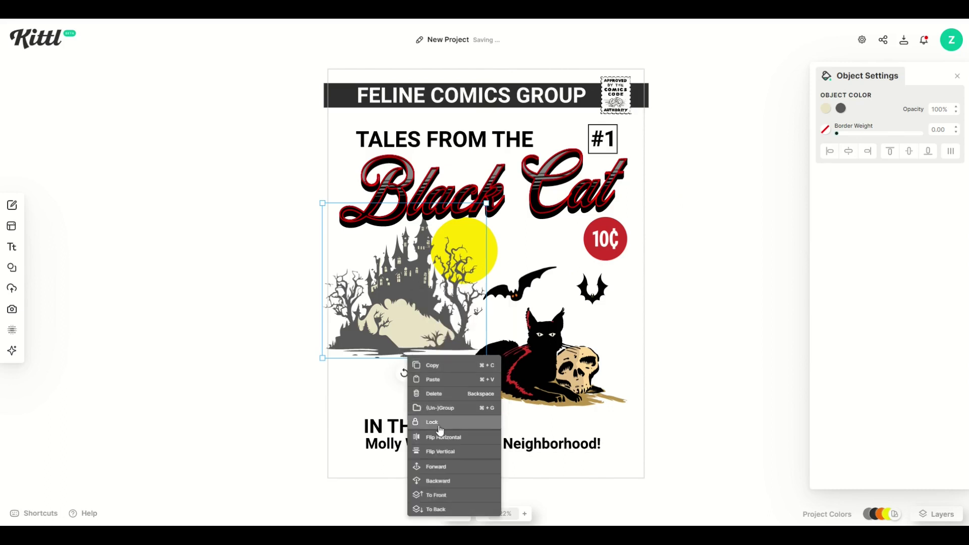
{"action": "left_click", "coordinate": [437, 481]}
{"action": "left_click_drag", "start_coordinate": [419, 347], "coordinate": [426, 346]}
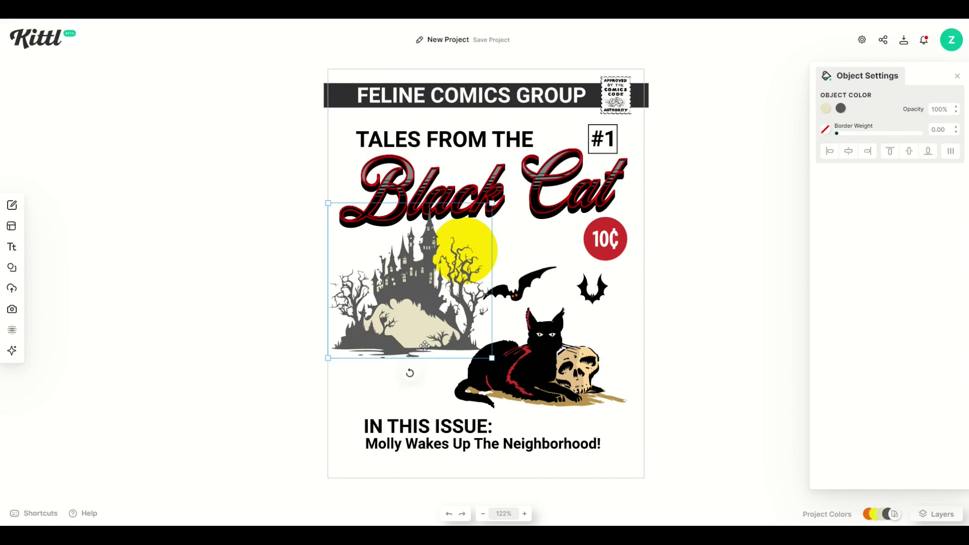
Recolor the castle's dark gray areas black and send the yellow moon to the back
{"action": "left_click", "coordinate": [840, 109]}
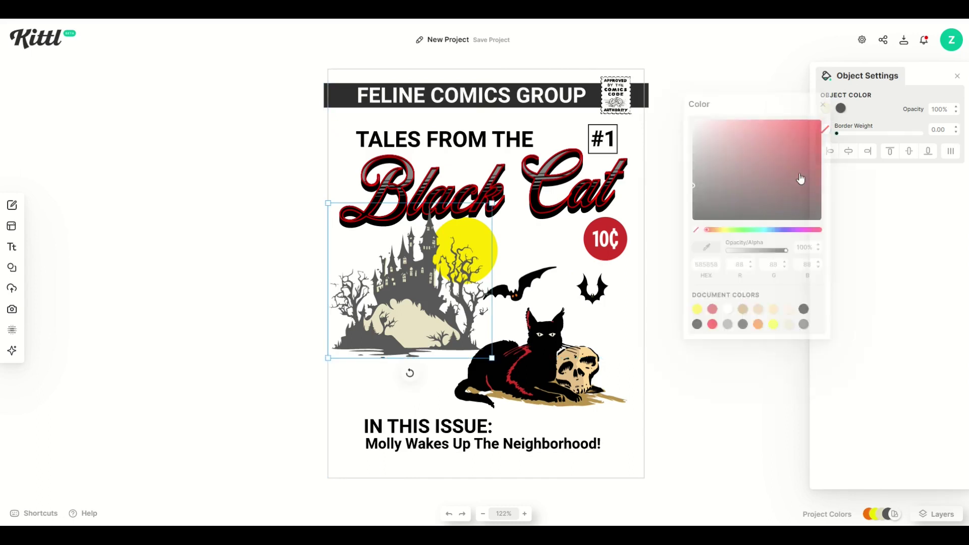
{"action": "left_click", "coordinate": [696, 304]}
{"action": "left_click", "coordinate": [471, 266]}
{"action": "right_click", "coordinate": [472, 267]}
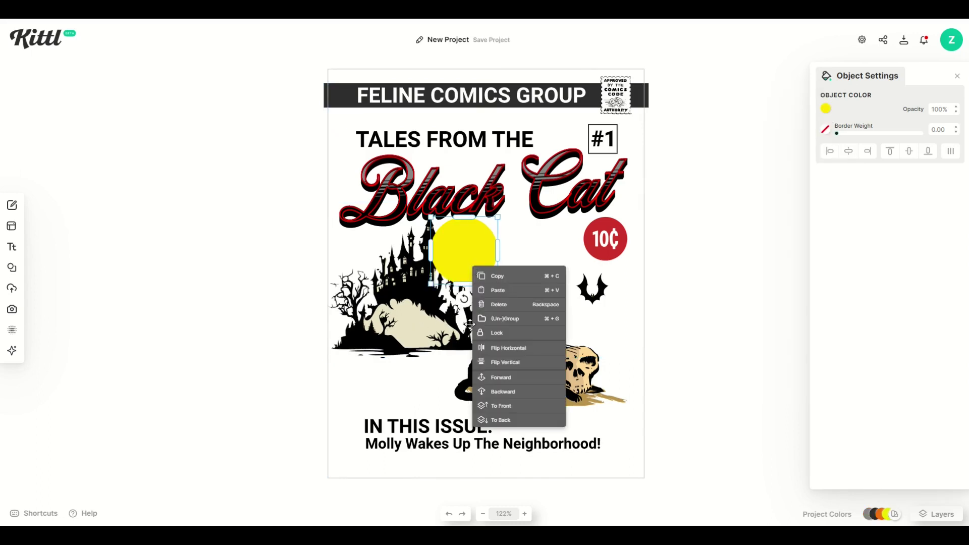
{"action": "left_click", "coordinate": [500, 417]}
Enlarge the castle to span the cover's left side and position its tallest tower in front of the moon
{"action": "left_click", "coordinate": [411, 329]}
{"action": "left_click_drag", "start_coordinate": [412, 329], "coordinate": [406, 337]}
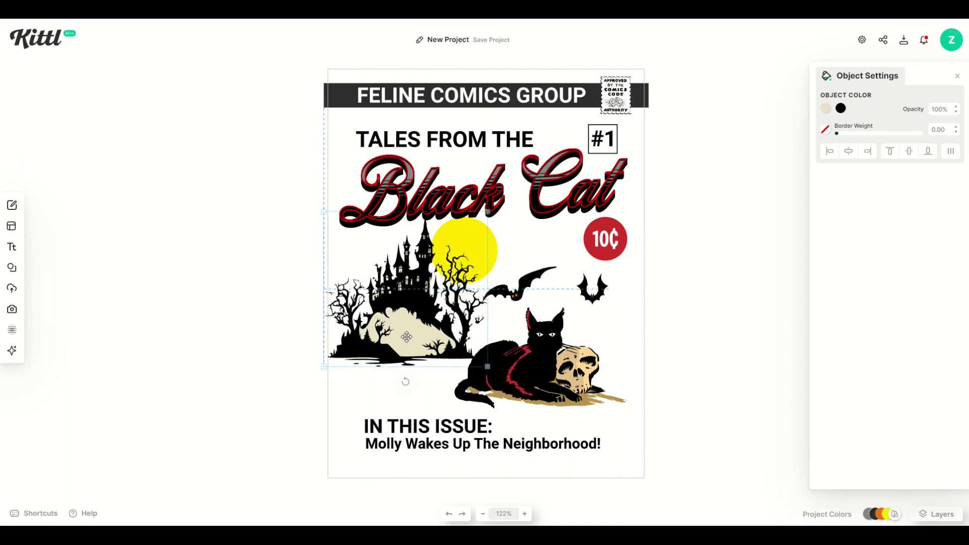
{"action": "left_click_drag", "start_coordinate": [493, 371], "coordinate": [543, 418]}
{"action": "left_click_drag", "start_coordinate": [450, 358], "coordinate": [438, 345]}
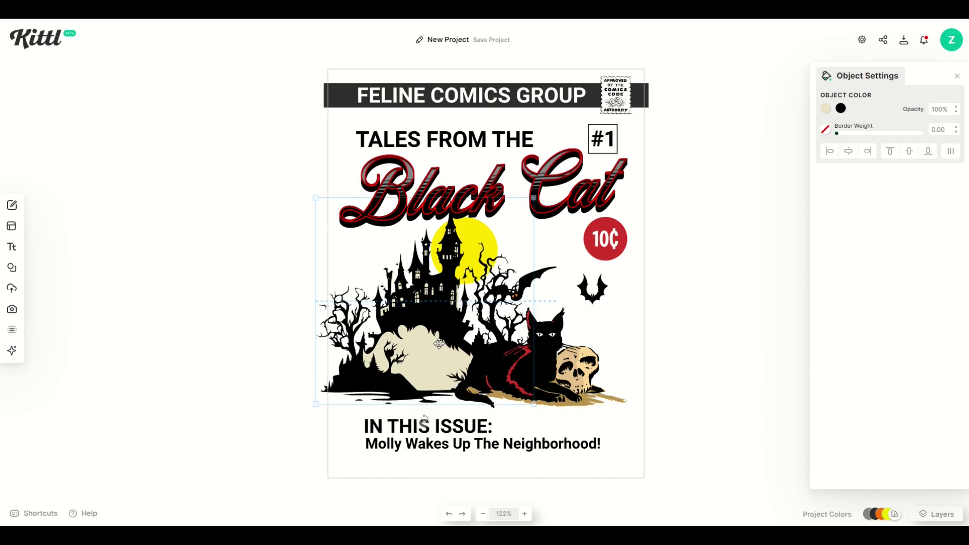
Shift the cat and skull slightly down and right, and move the "In This Issue" text slightly down and left
{"action": "left_click_drag", "start_coordinate": [548, 366], "coordinate": [556, 376]}
{"action": "left_click_drag", "start_coordinate": [429, 435], "coordinate": [415, 445]}
Fill the cover's white background with a light gray
{"action": "left_click", "coordinate": [333, 419]}
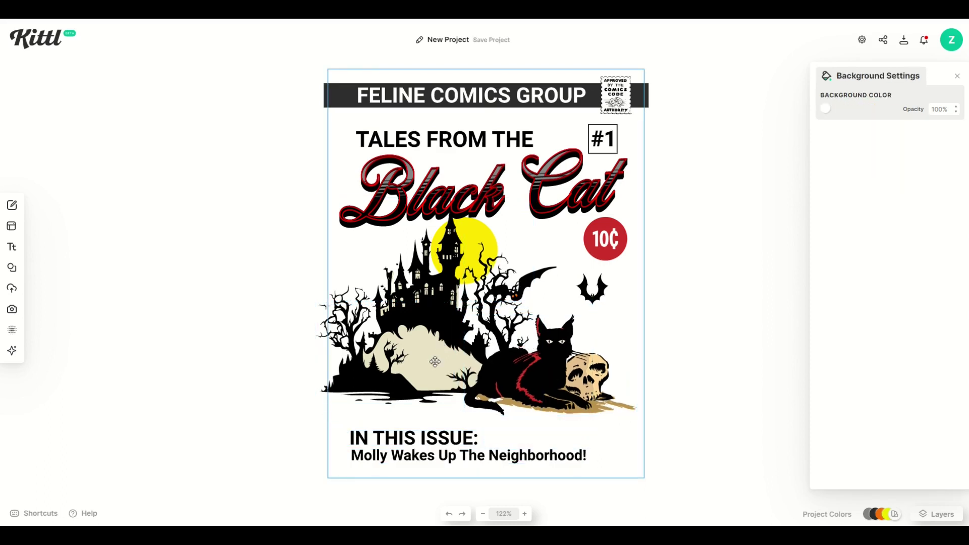
{"action": "left_click", "coordinate": [824, 108]}
{"action": "left_click", "coordinate": [678, 159]}
{"action": "left_click_drag", "start_coordinate": [607, 164], "coordinate": [598, 141]}
Change the cat's near-black color to pure black (000000)
{"action": "left_click", "coordinate": [220, 185]}
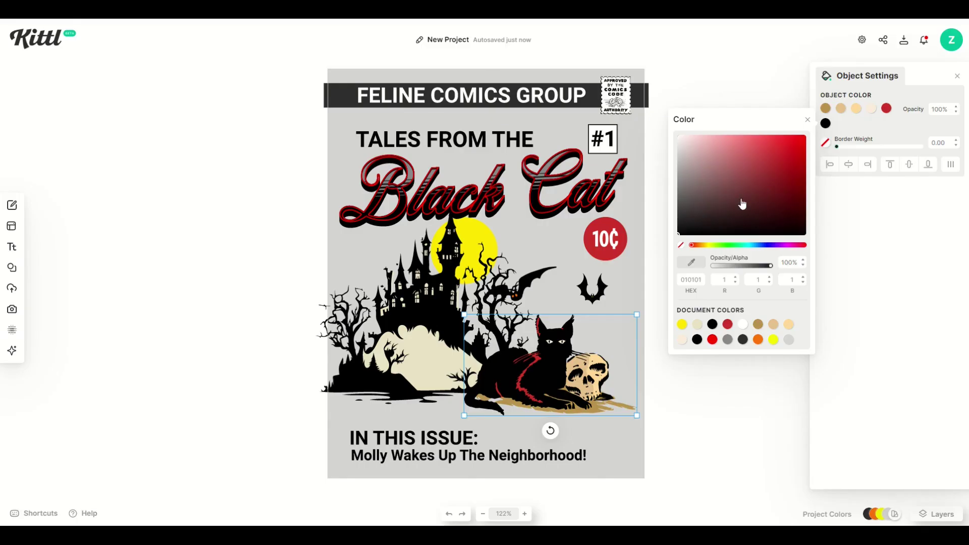
{"action": "left_click_drag", "start_coordinate": [711, 210], "coordinate": [679, 137]}
{"action": "left_click_drag", "start_coordinate": [599, 128], "coordinate": [525, 291]}
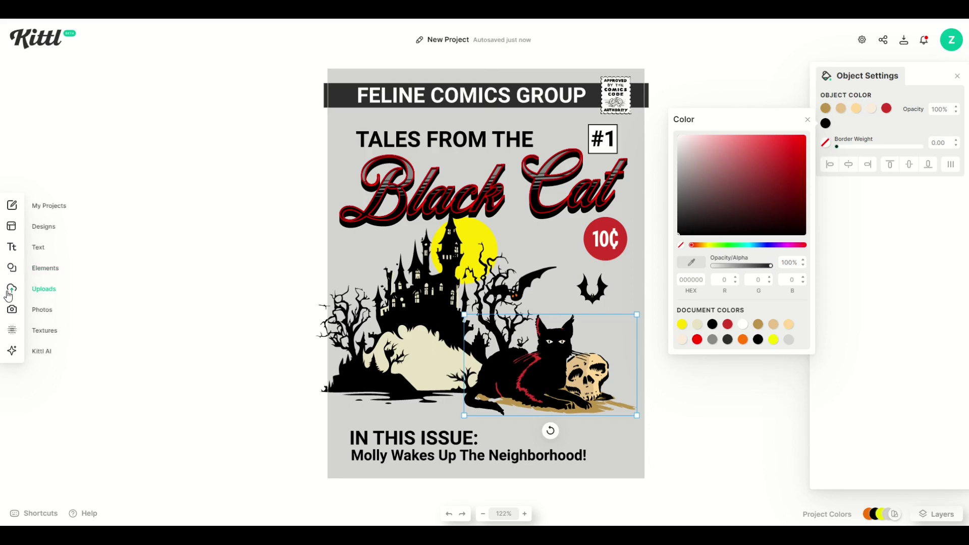
Search the elements library for "CAT" and browse the available cat illustrations, closing the library without adding any
{"action": "left_click", "coordinate": [12, 268]}
{"action": "double_click", "coordinate": [62, 99]}
{"action": "type", "text": "CAT"}
{"action": "key", "text": "Return"}
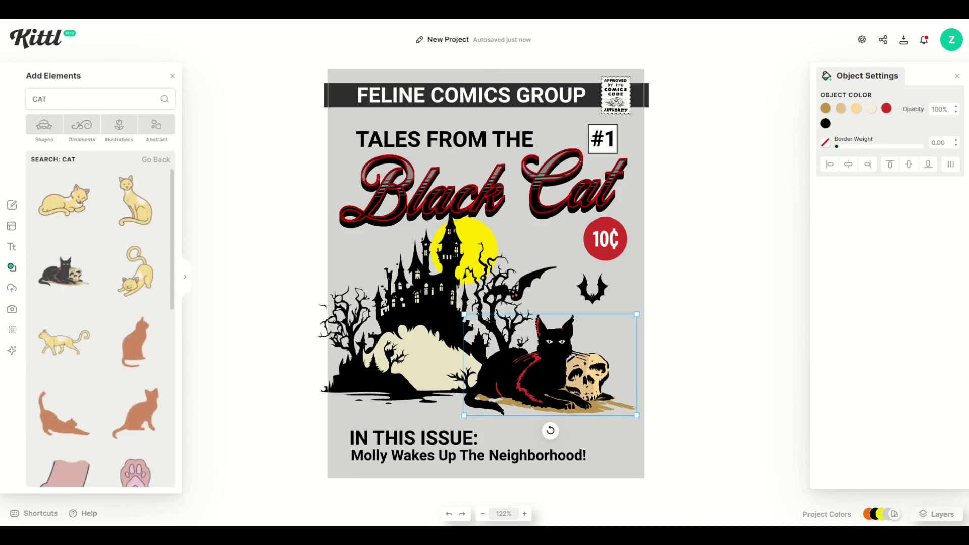
{"action": "scroll", "coordinate": [113, 284], "scroll_direction": "down", "scroll_amount": 7}
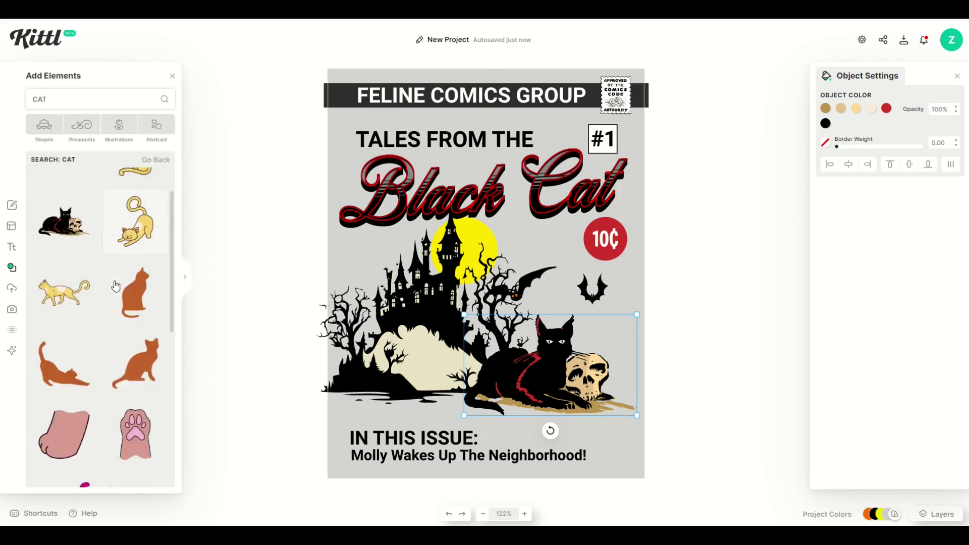
{"action": "scroll", "coordinate": [115, 286], "scroll_direction": "down", "scroll_amount": 10}
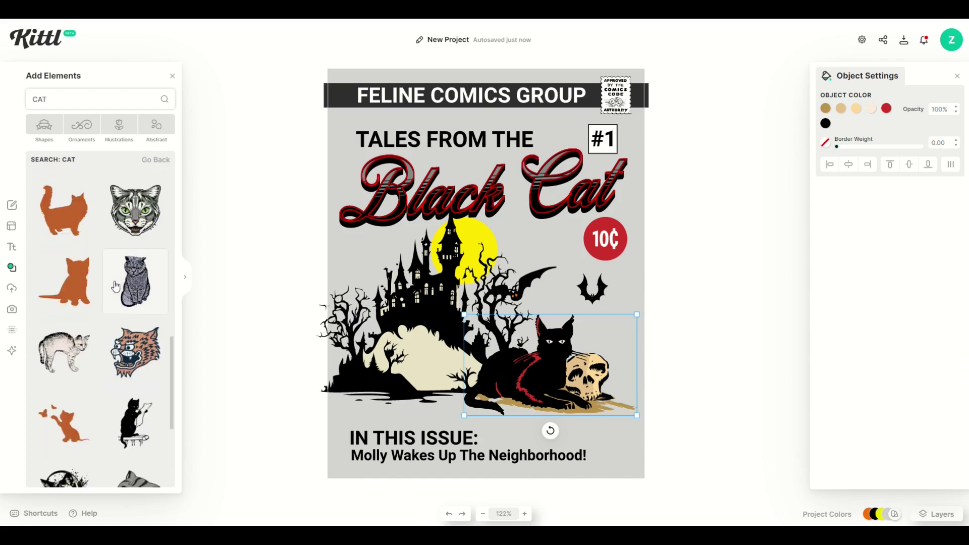
{"action": "scroll", "coordinate": [115, 286], "scroll_direction": "down", "scroll_amount": 5}
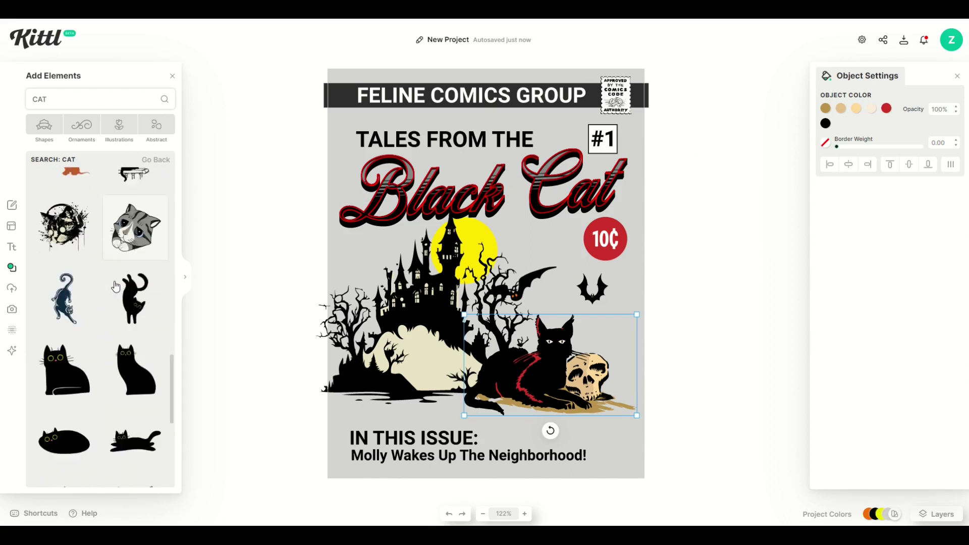
{"action": "left_click", "coordinate": [226, 280]}
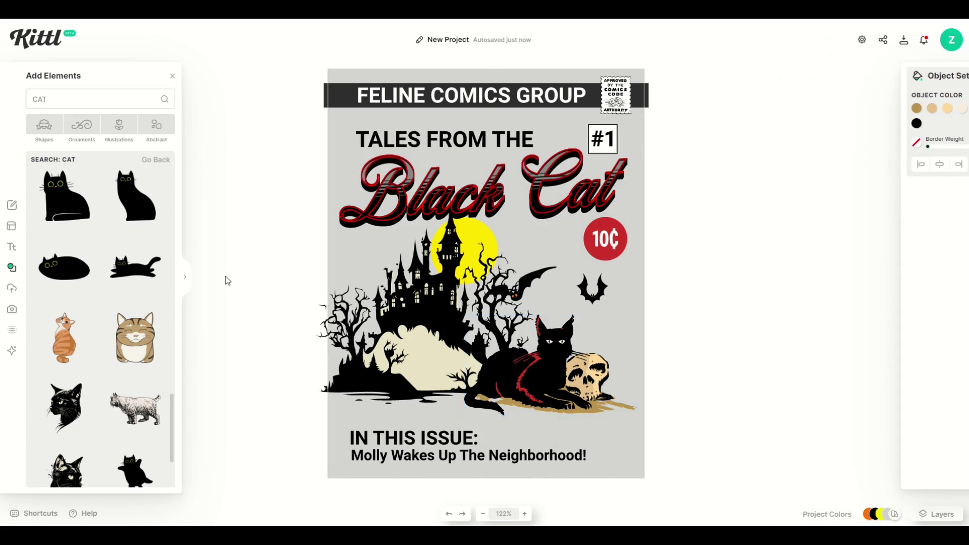
{"action": "left_click", "coordinate": [172, 76]}
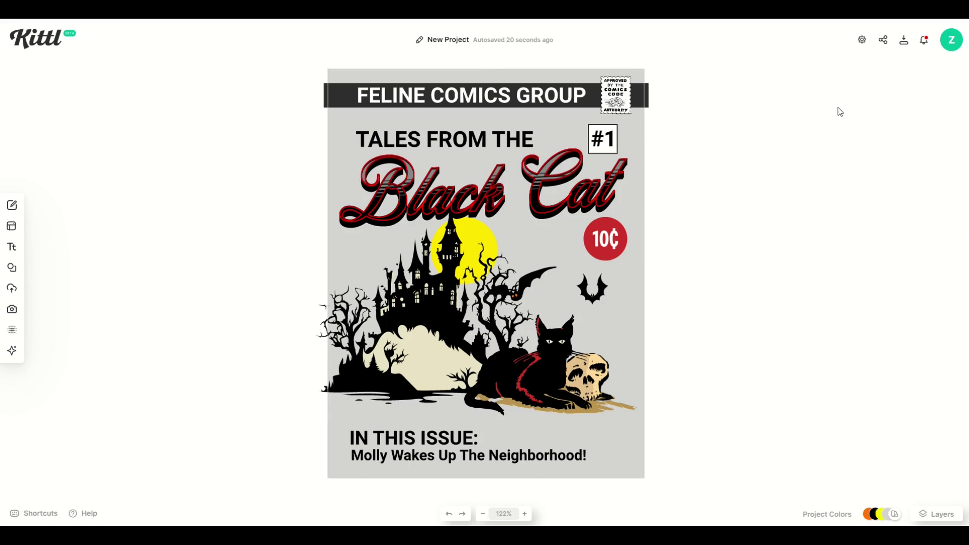
Export the cover as a JPG at 8.50 × 11.00 in and 300 DPI with Optimize Quality enabled
{"action": "left_click", "coordinate": [904, 44]}
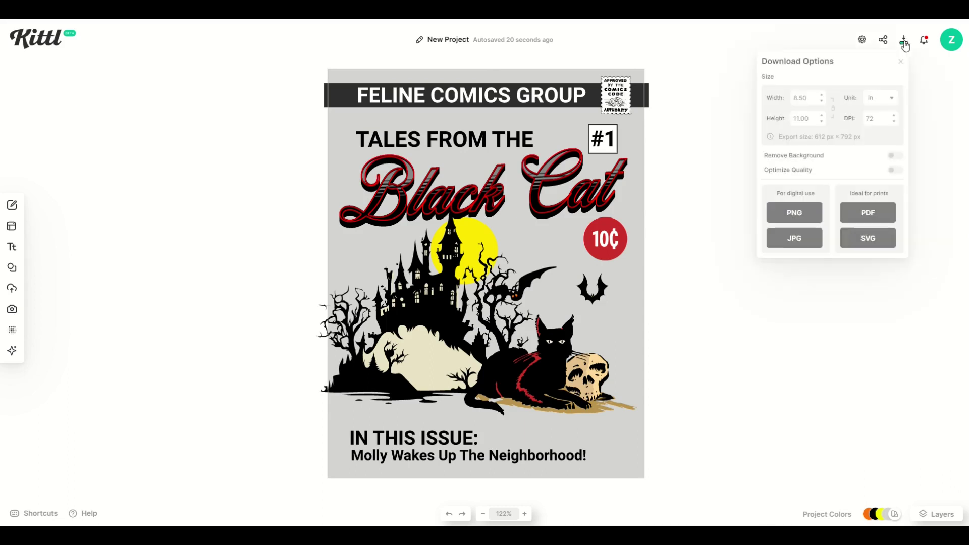
{"action": "left_click", "coordinate": [851, 119]}
{"action": "type", "text": "300"}
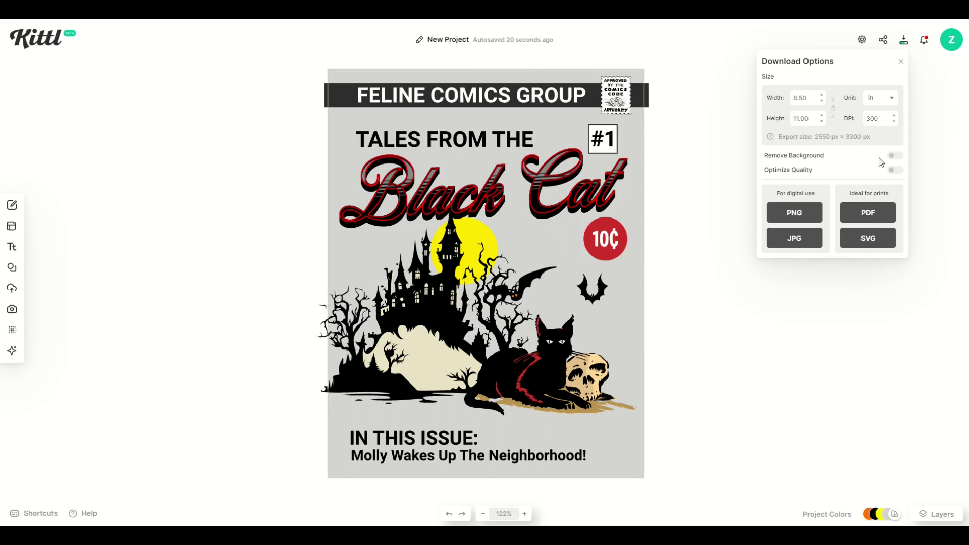
{"action": "left_click", "coordinate": [895, 171]}
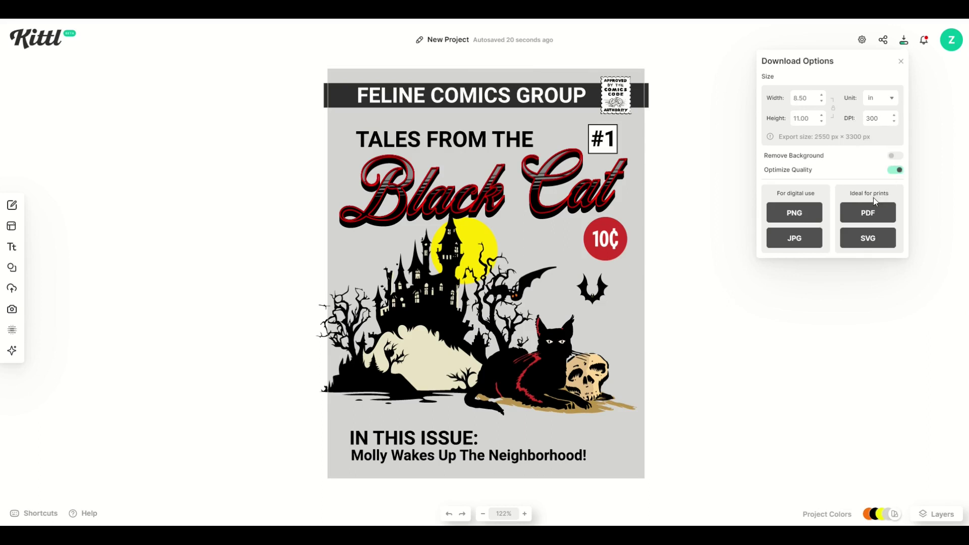
{"action": "left_click", "coordinate": [790, 243]}
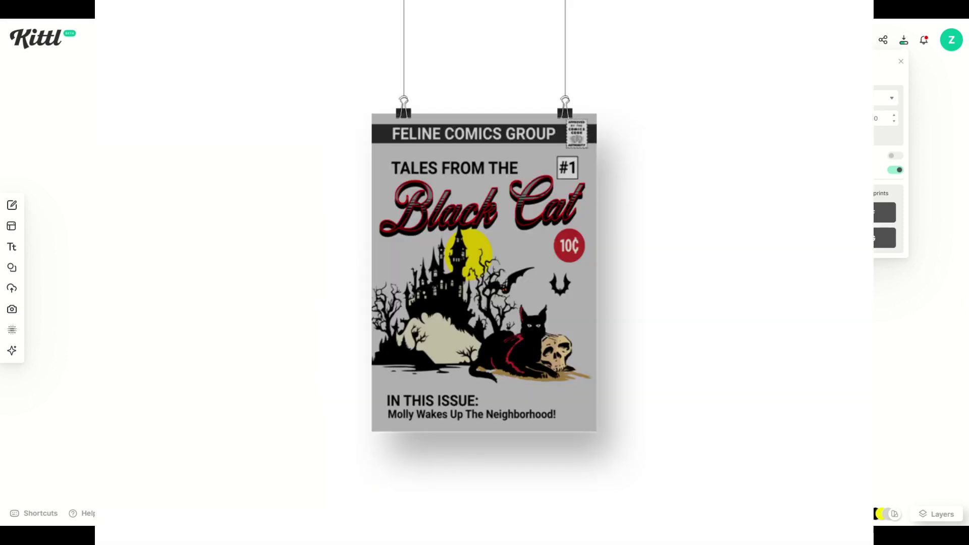